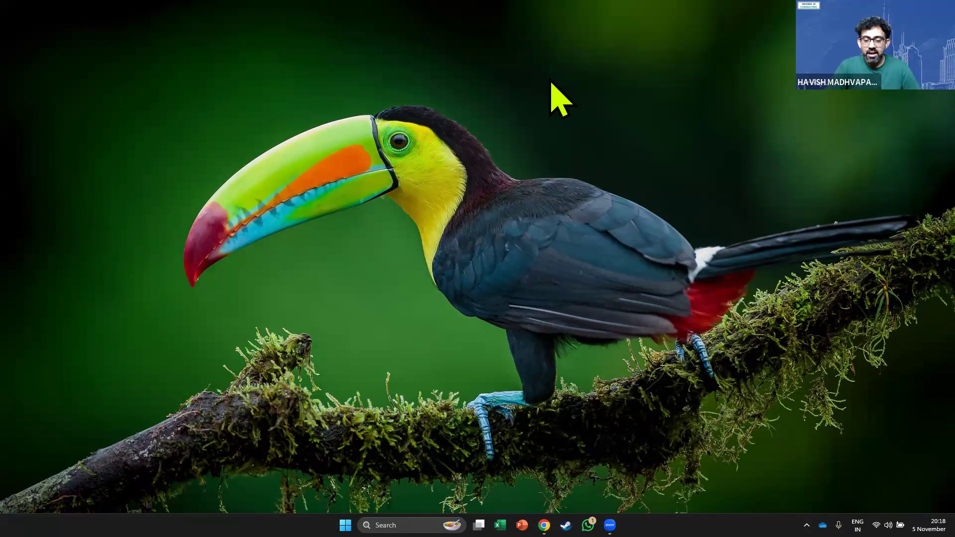
Open a new Chrome window and search Google Images for "power bi dashboard".
mouse_move(545, 525)
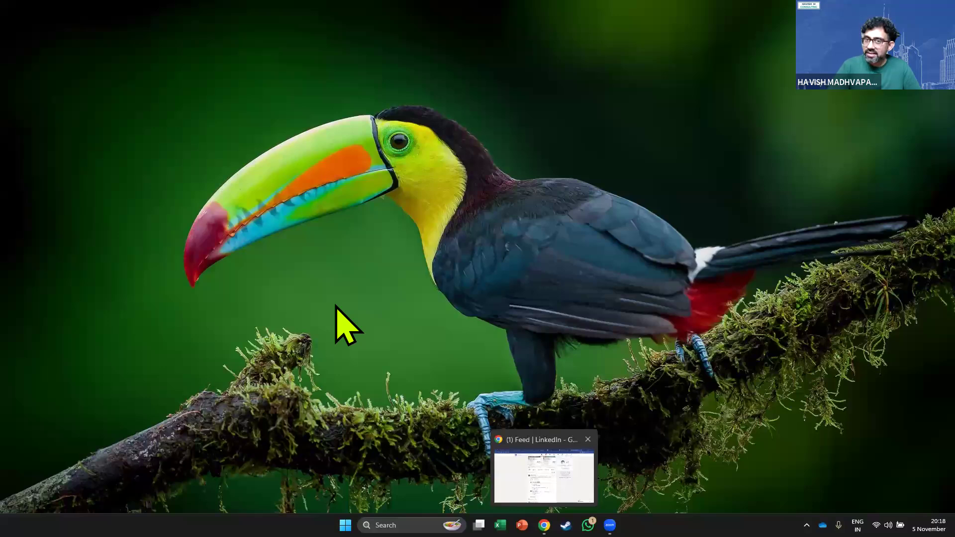
key("alt+Tab")
key("ctrl+n")
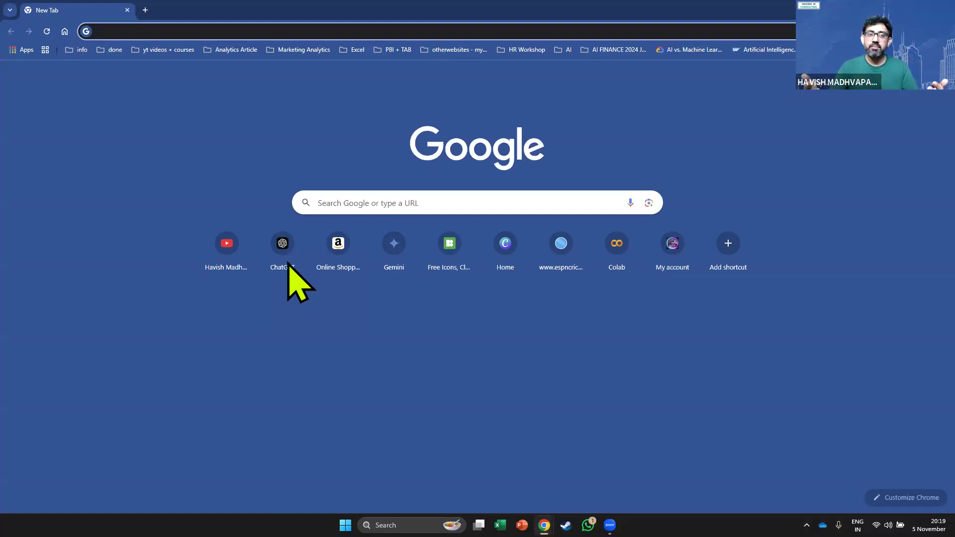
left_click(424, 36)
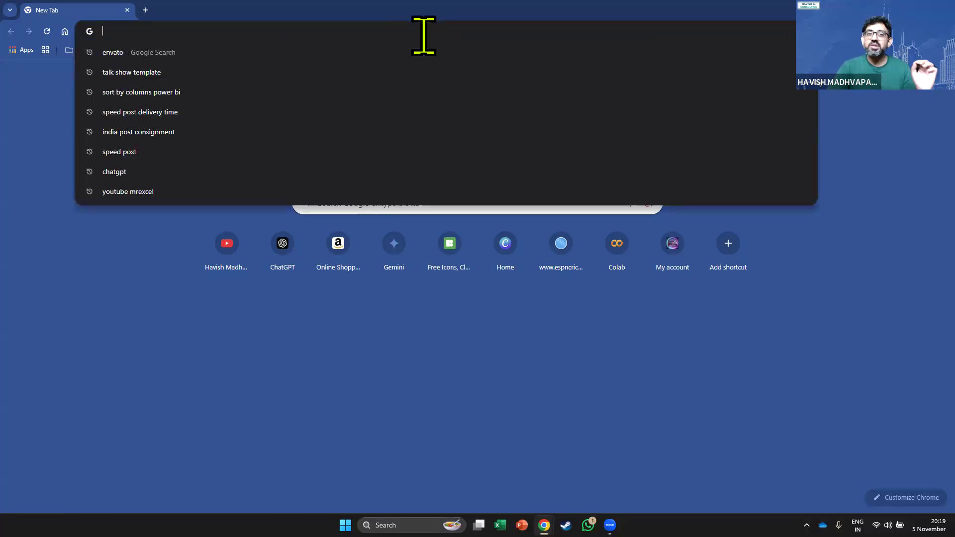
type("power bi ")
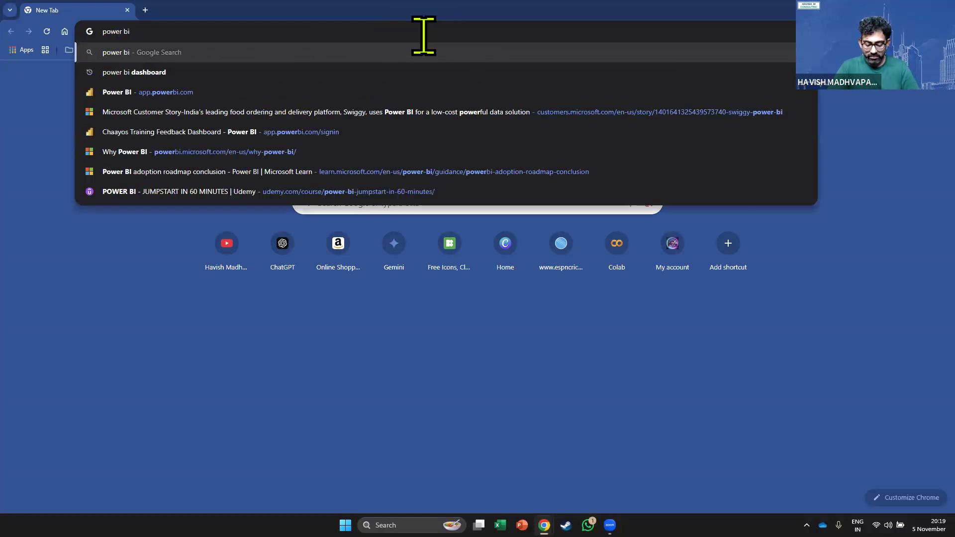
type("dashboard")
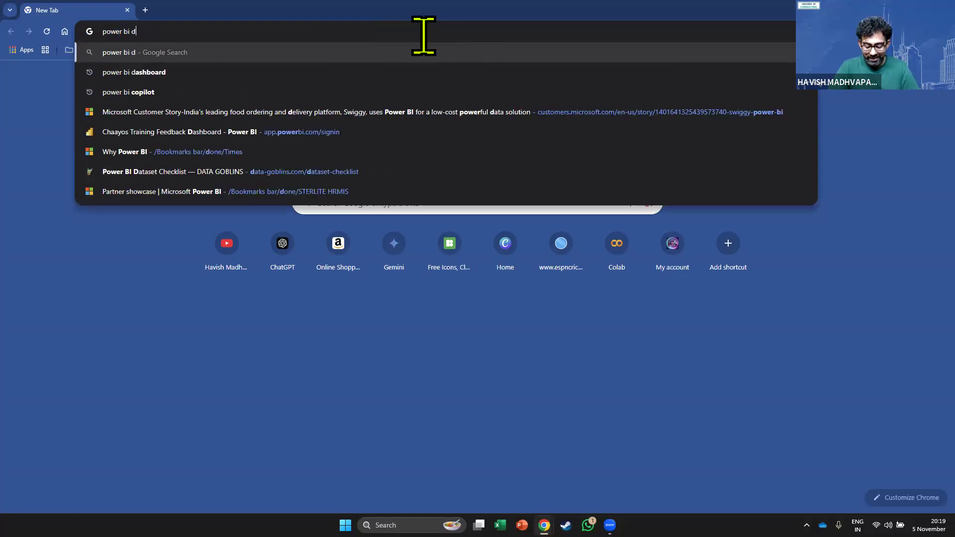
key("Return")
left_click(145, 99)
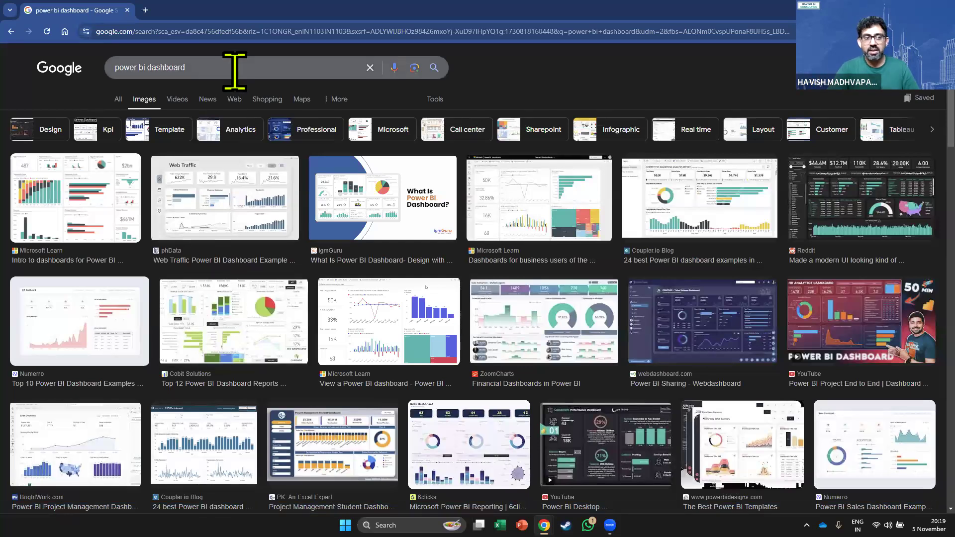
Refine the image search to "power bi dashboard telecom", preview the red Plecto telecommunications dashboard, and close the preview.
type("telecom")
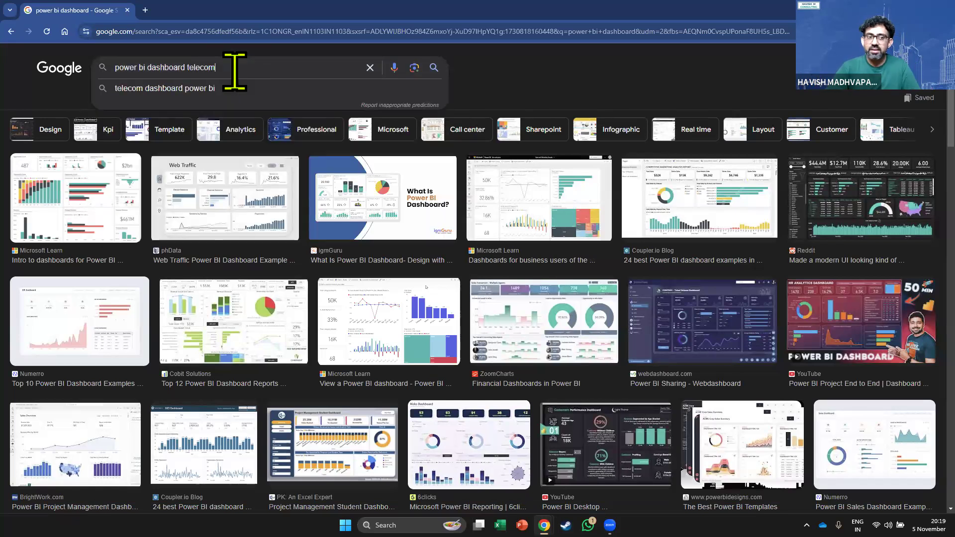
key("Return")
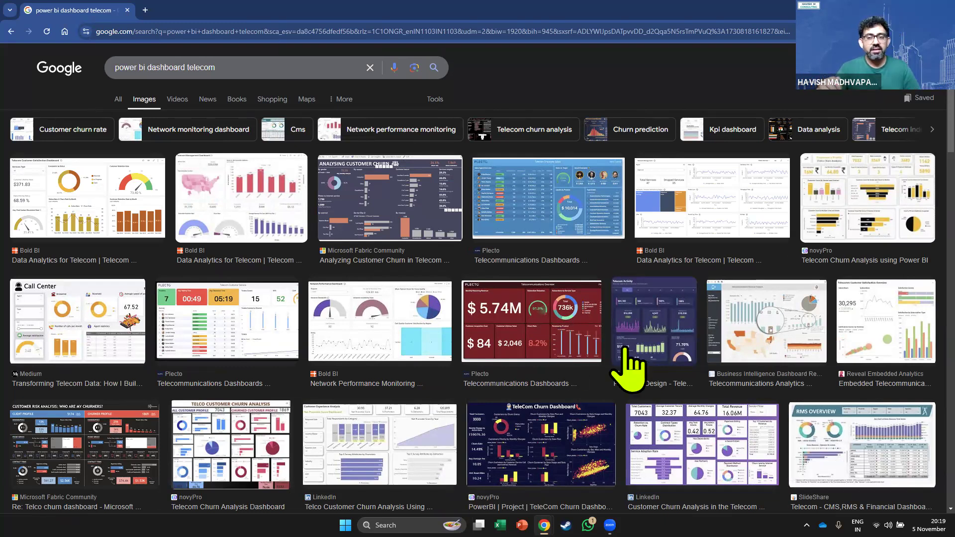
left_click(597, 294)
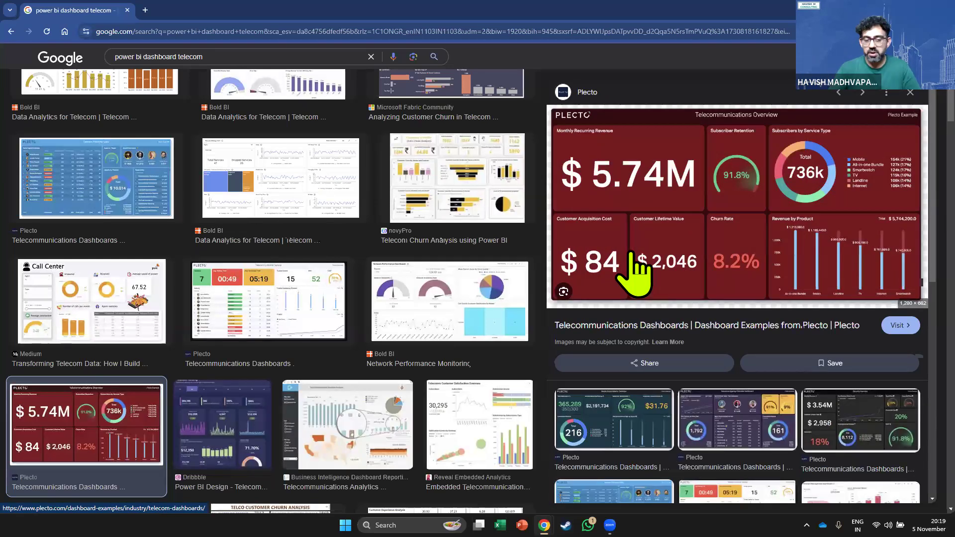
key("Escape")
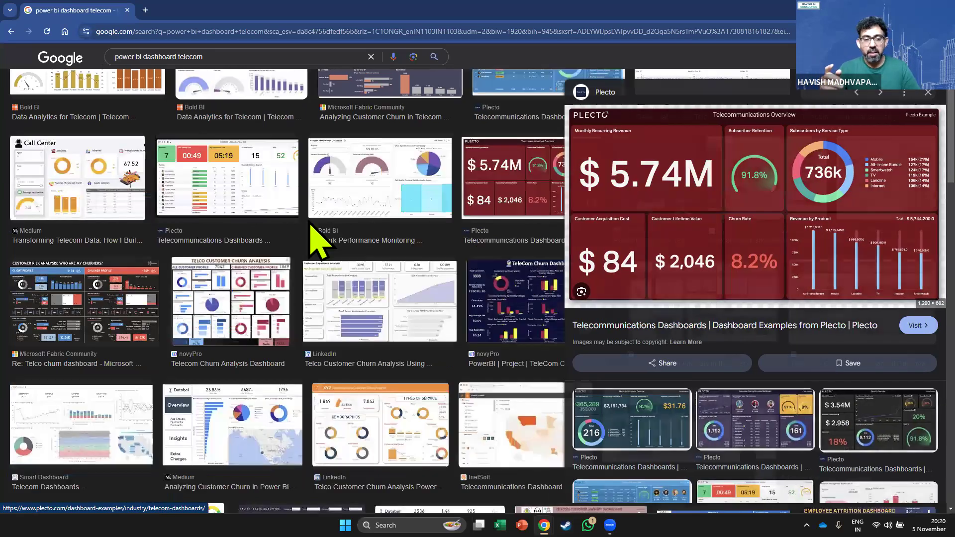
Browse the telecom dashboard images and change the image search to "power bi dashboard finance".
scroll(317, 221, "down", 5)
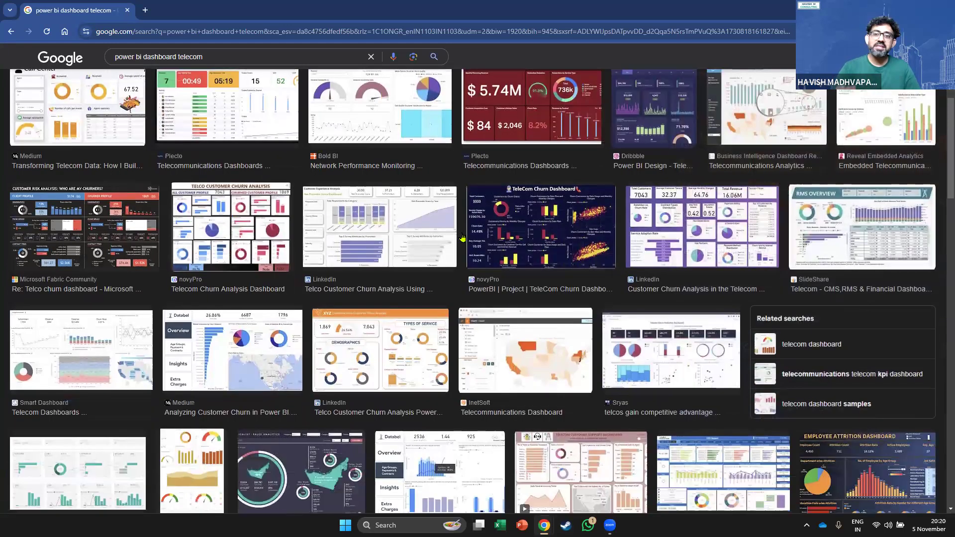
scroll(505, 238, "down", 5)
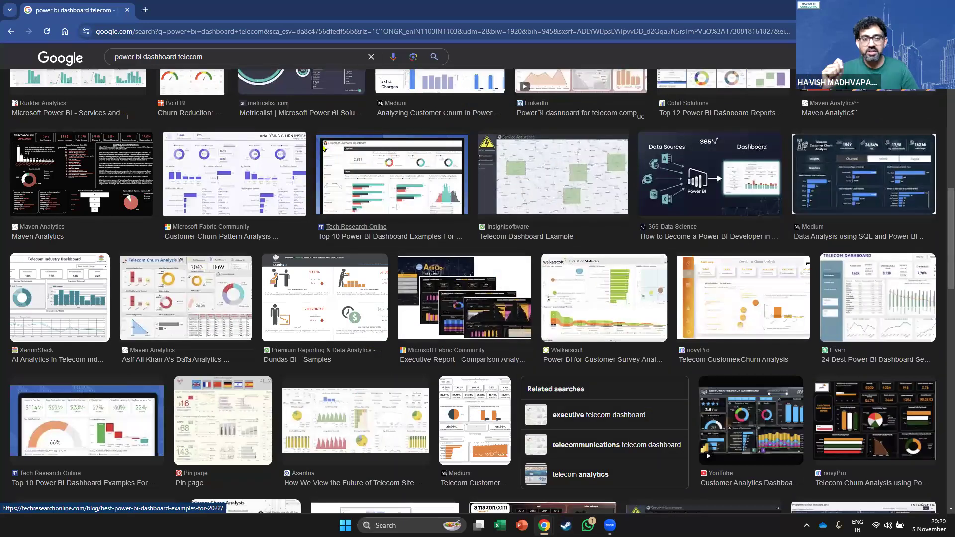
scroll(278, 99, "down", 3)
scroll(270, 61, "down", 2)
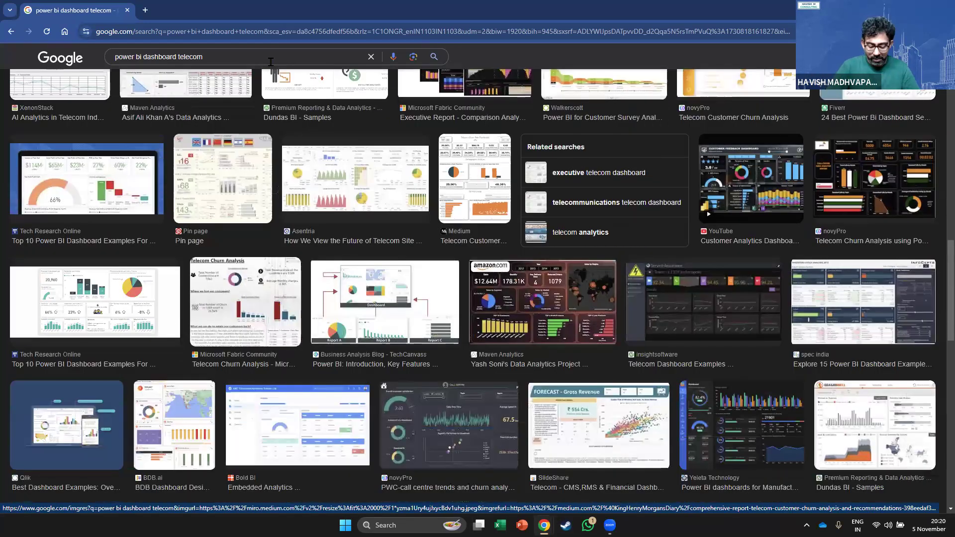
scroll(270, 61, "down", 3)
scroll(271, 61, "down", 1)
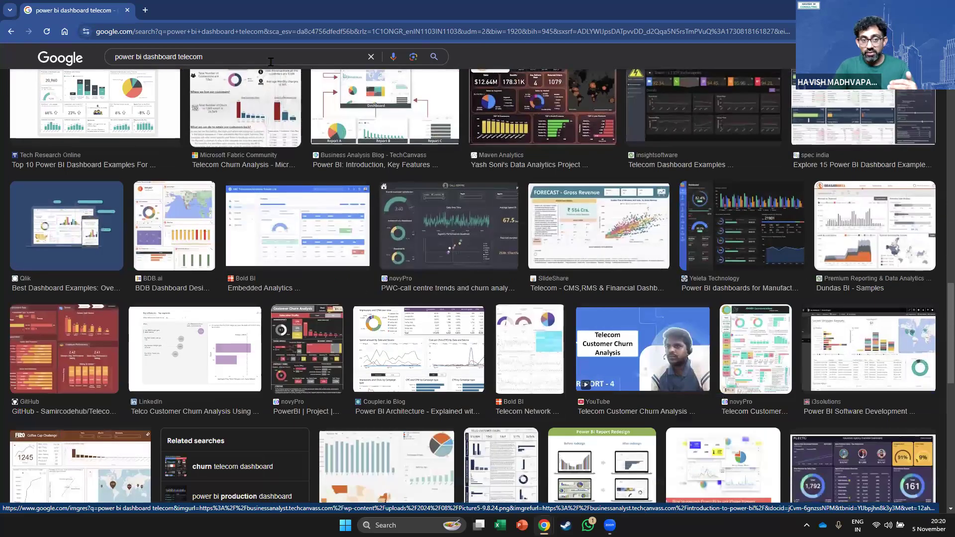
scroll(270, 62, "down", 1)
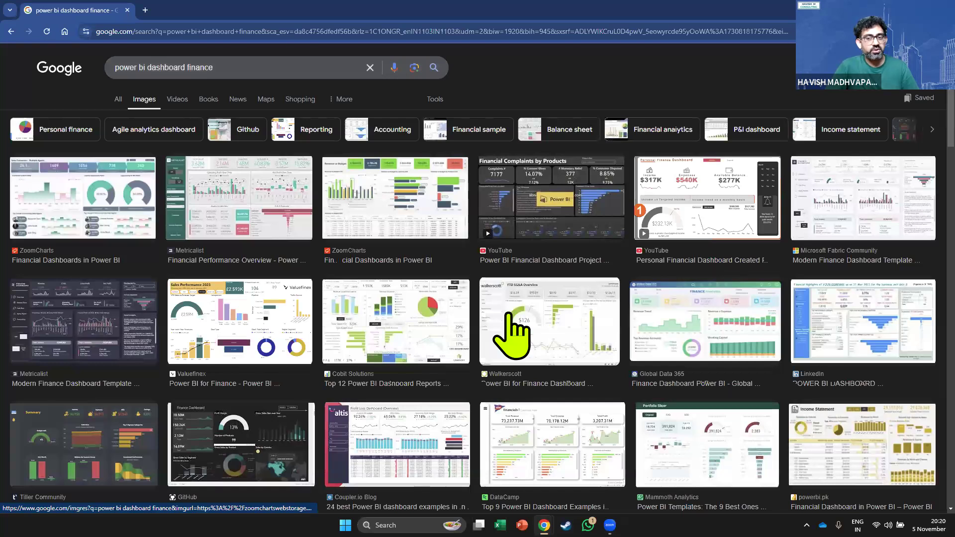
Preview the first finance dashboards, examine ZoomCharts' Revenue vs Budget example up close, and close the preview.
left_click(94, 201)
key("Right")
key("Right")
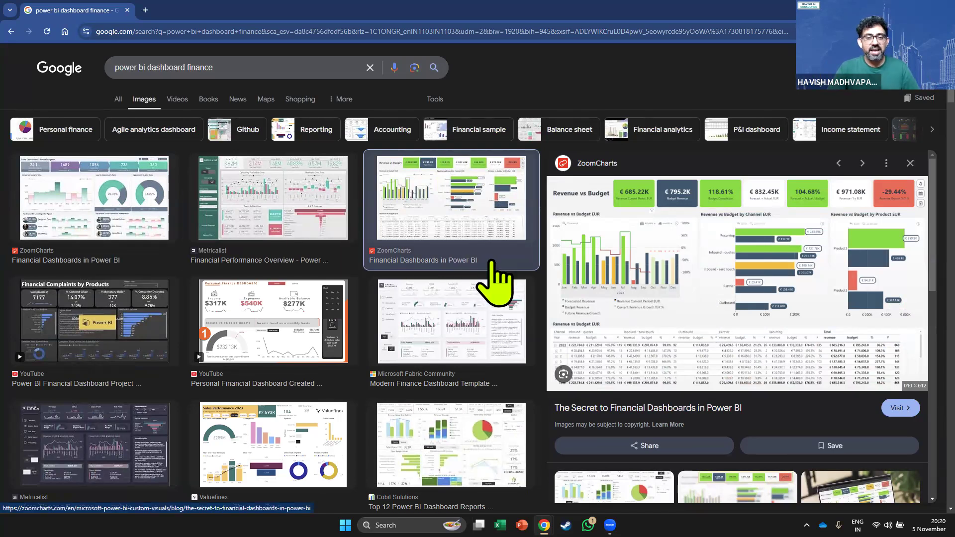
scroll(707, 294, "up", 3)
scroll(419, 266, "up", 3)
scroll(481, 267, "down", 3)
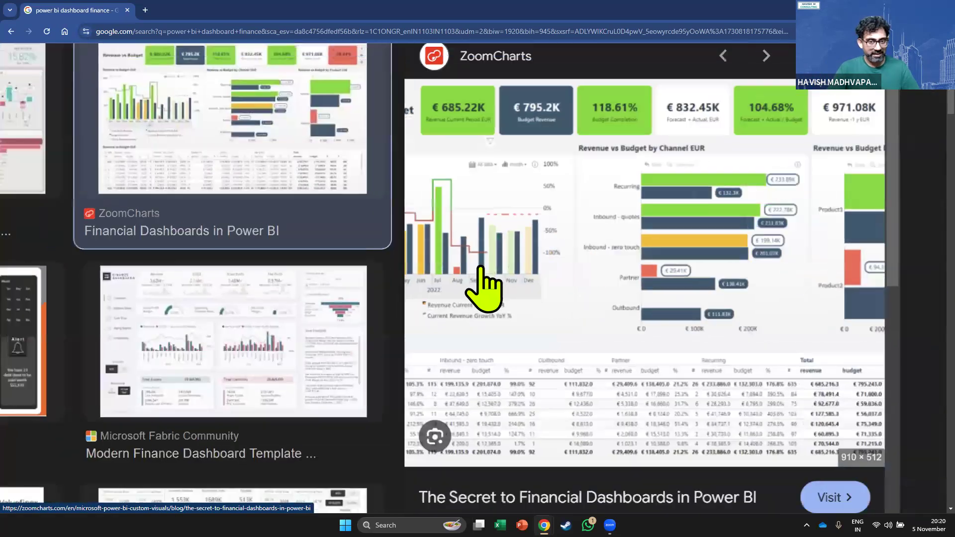
scroll(481, 267, "down", 1)
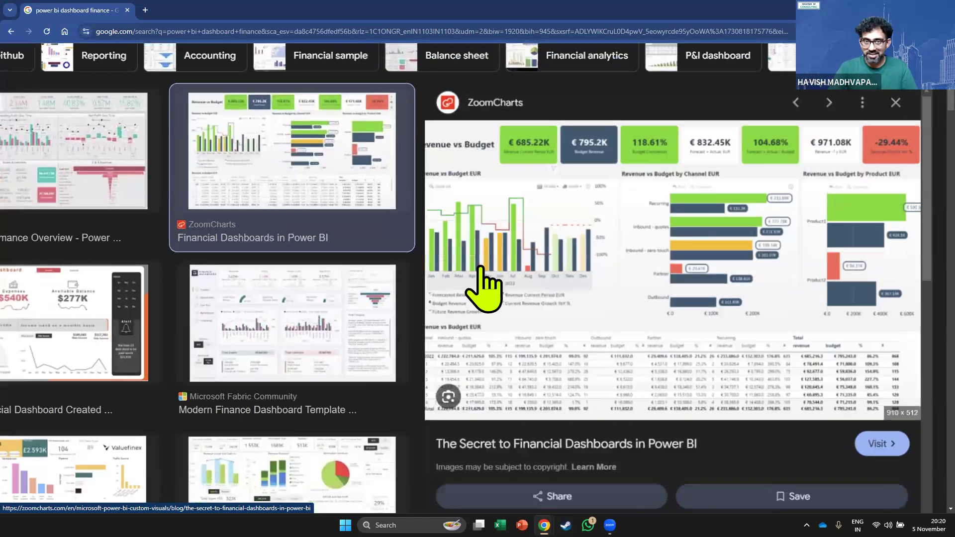
scroll(480, 270, "down", 3)
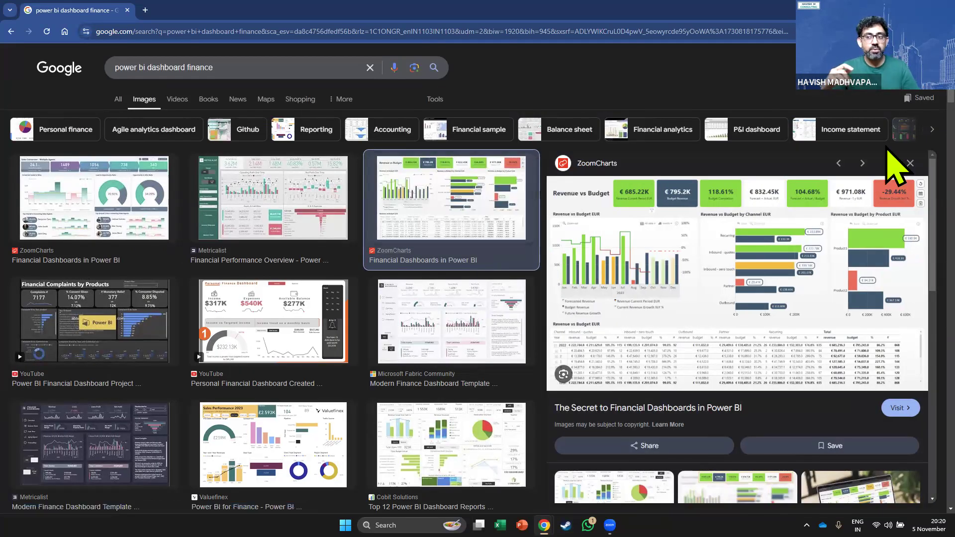
left_click(445, 219)
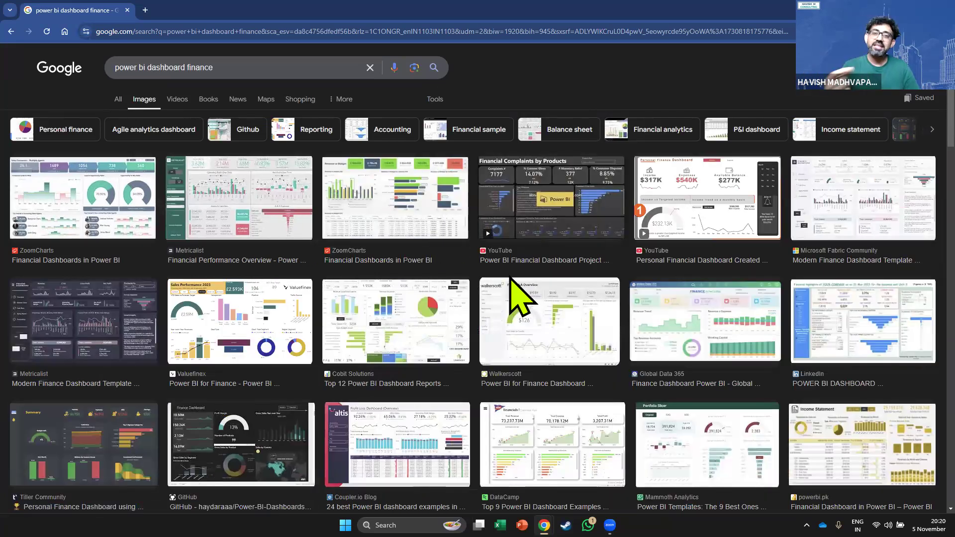
Open Gemini in a new tab, copy the Cobit Solutions finance dashboard image from the search results, and return to Gemini.
scroll(497, 279, "down", 3)
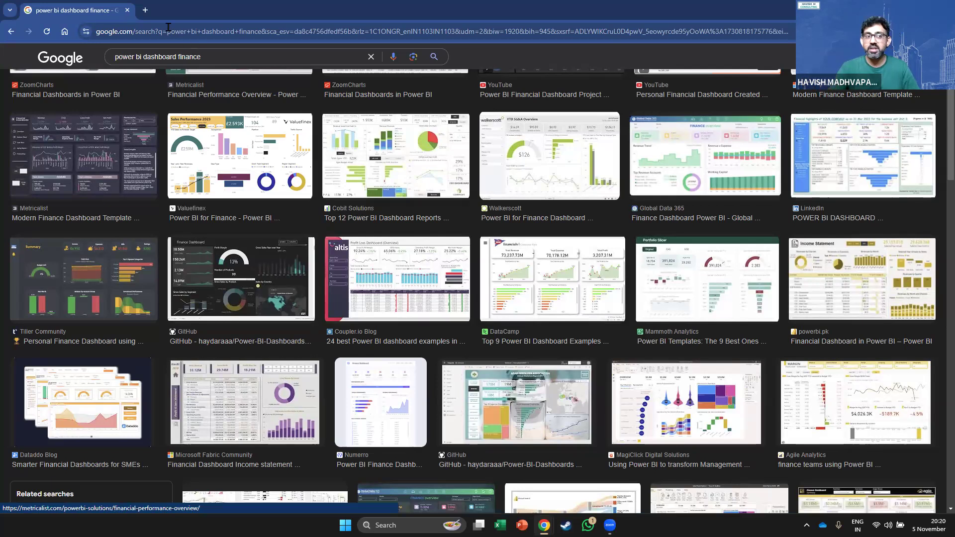
left_click(145, 11)
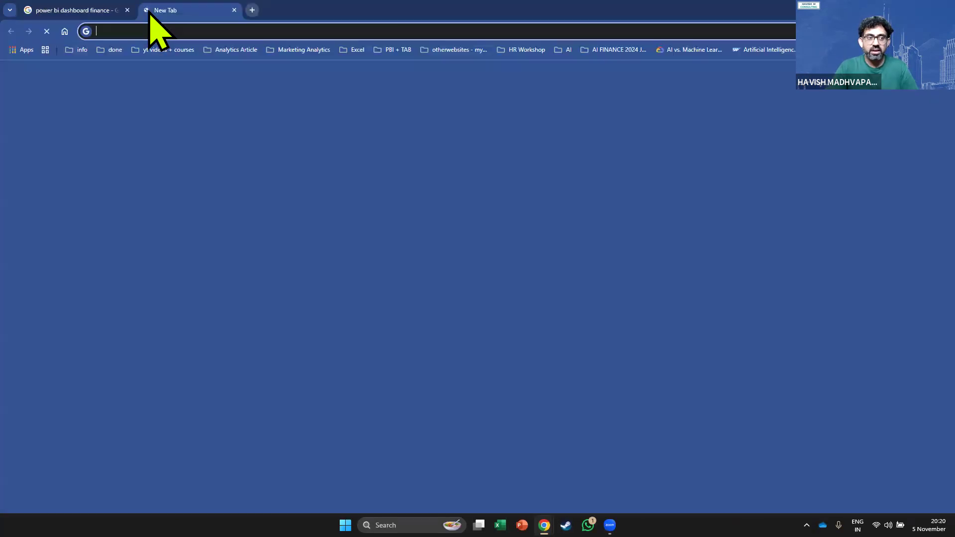
left_click(102, 11)
left_click(417, 174)
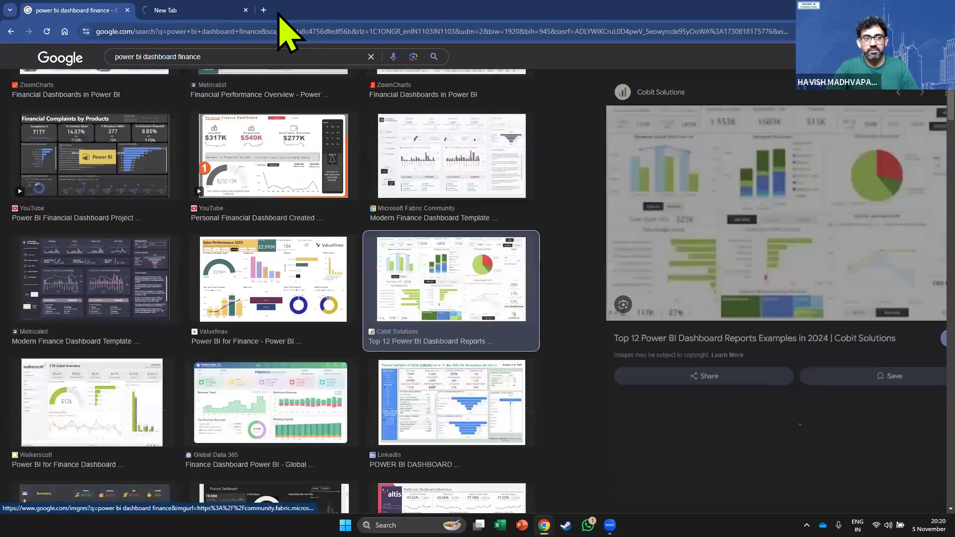
right_click(692, 222)
left_click(731, 370)
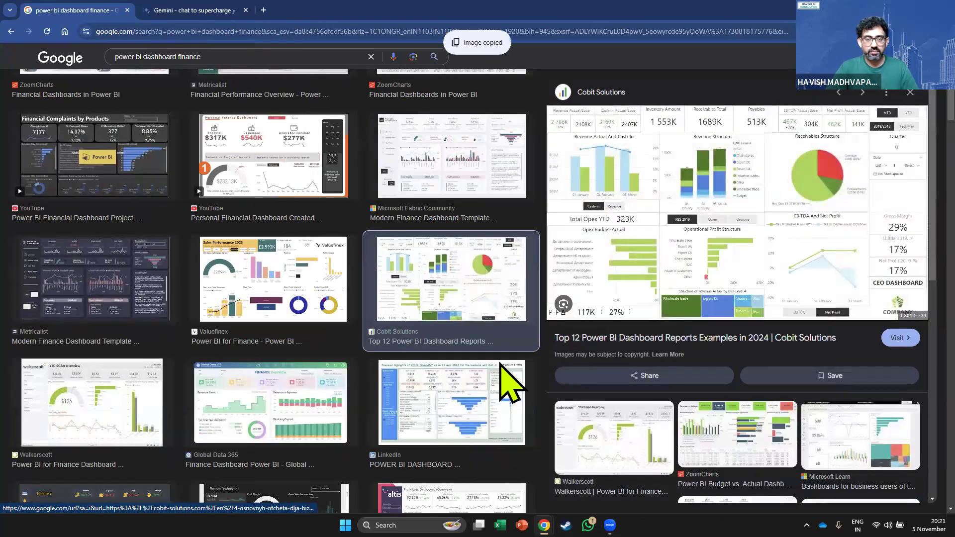
key("ctrl+Tab")
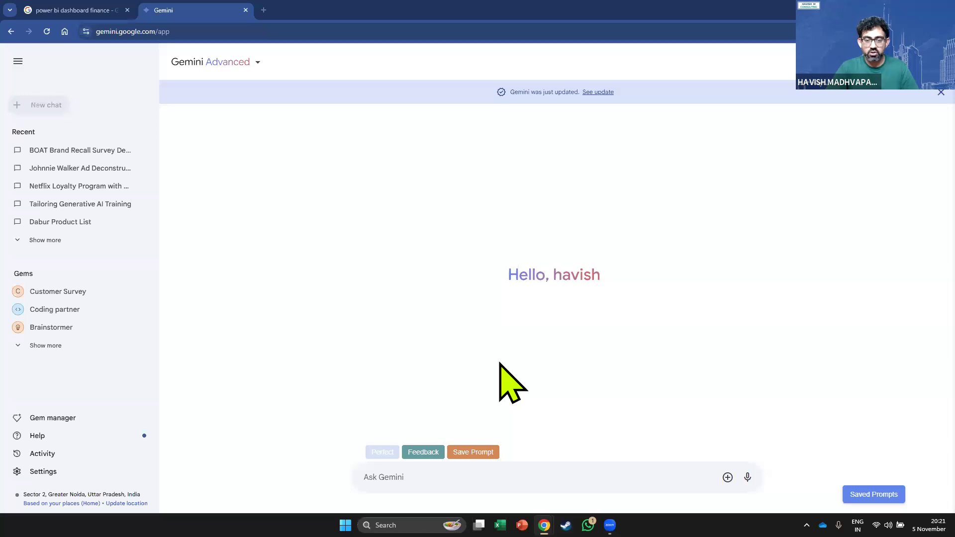
View Gemini's release updates, read the notes on Gemini 1.5 Pro and Imagen 3, and close the page.
left_click(597, 92)
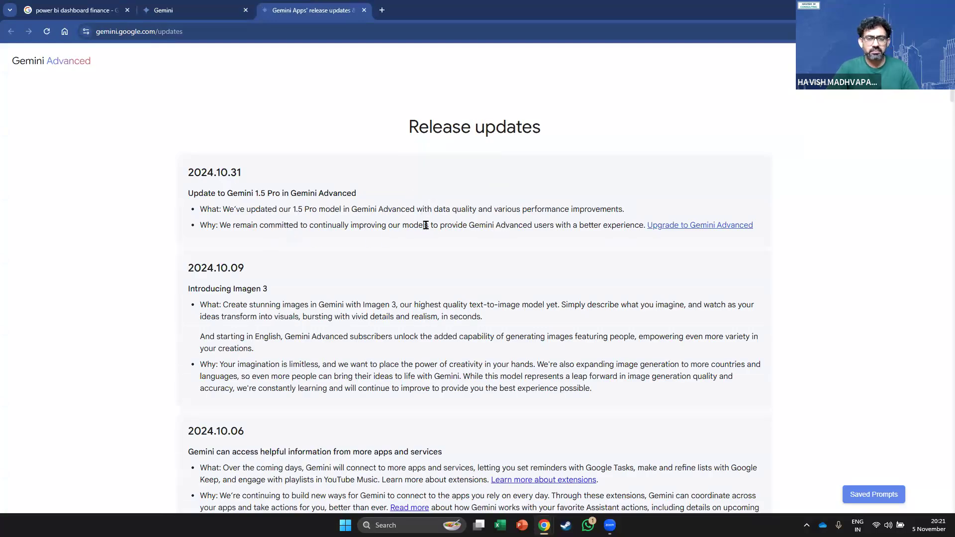
left_click_drag(281, 227, 573, 227)
left_click_drag(242, 305, 537, 335)
left_click(194, 59)
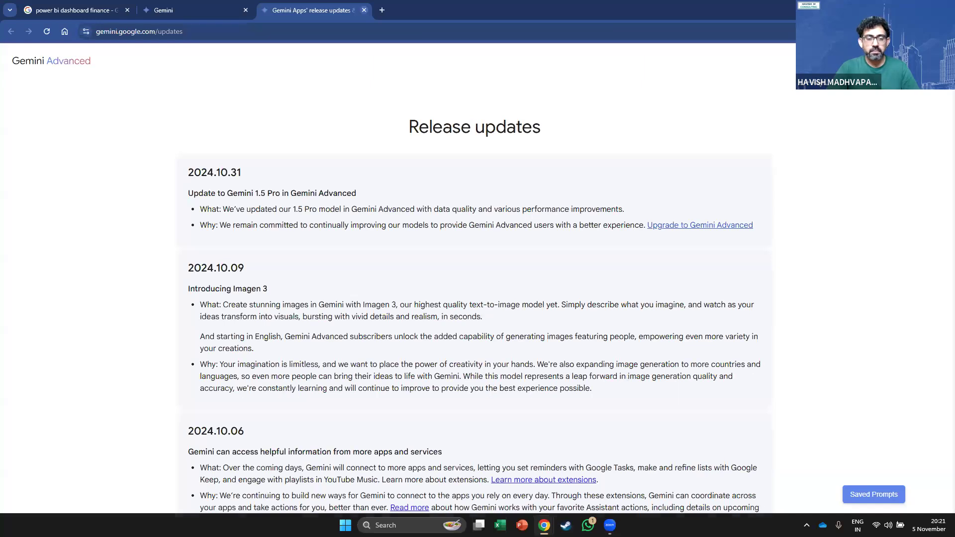
key("ctrl+w")
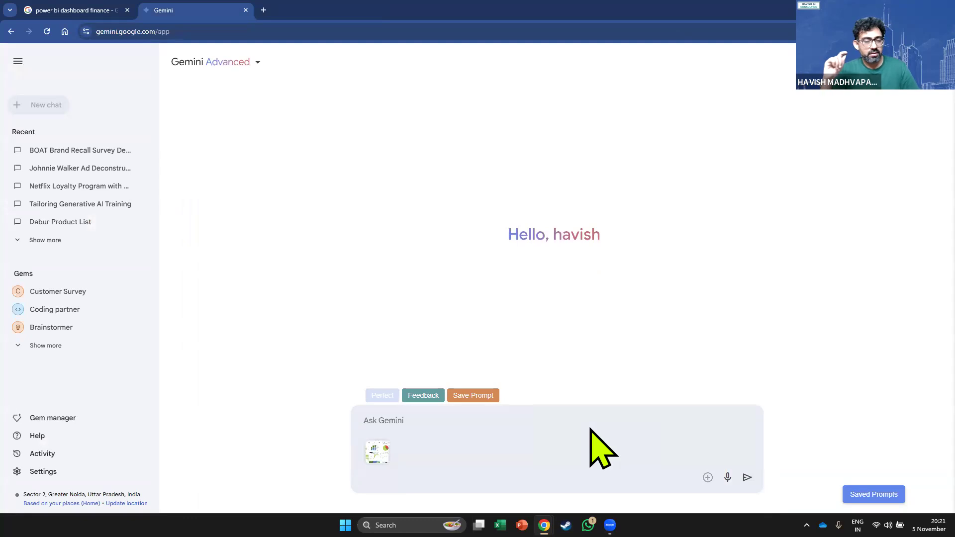
Attach the copied dashboard image to a Gemini prompt and ask "what visuals are used".
type("wh")
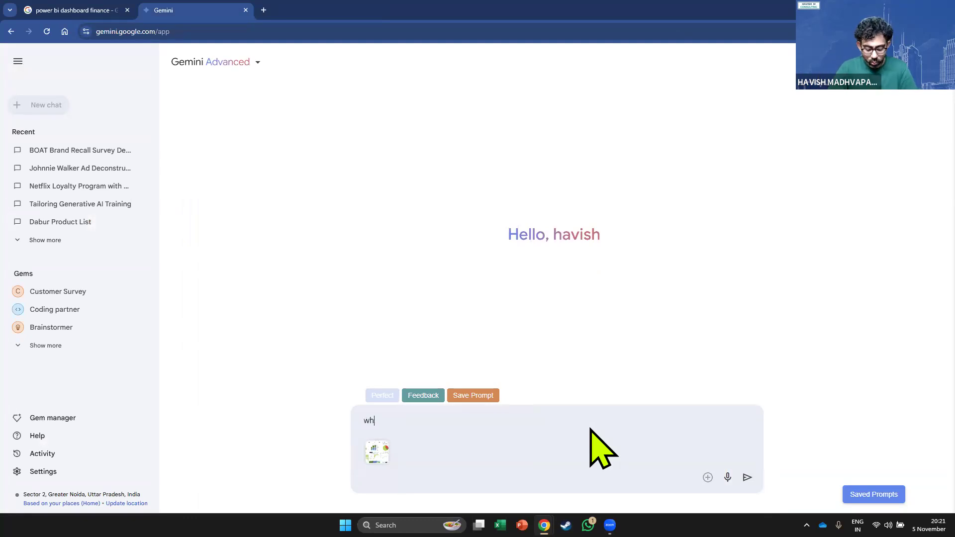
type("at visuals are used")
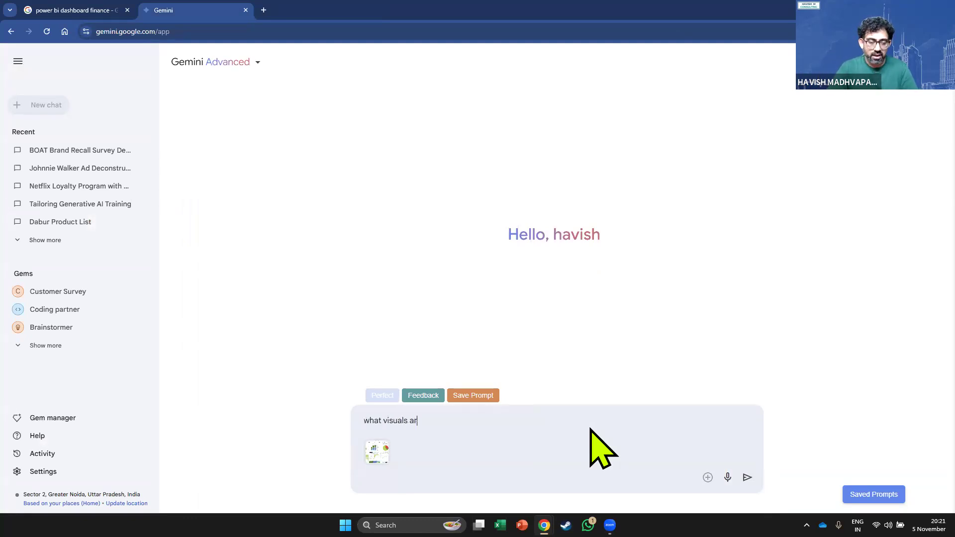
key("Return")
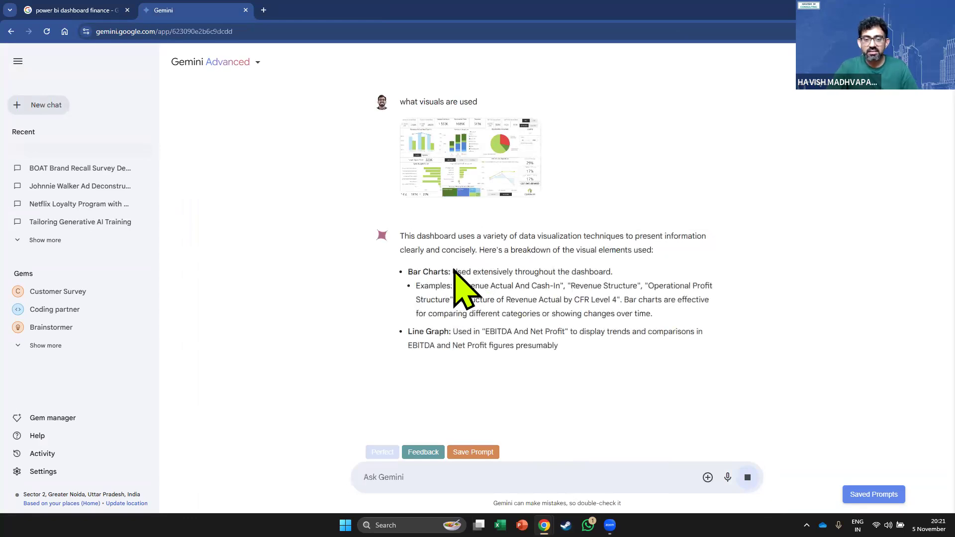
Review Gemini's breakdown of the visuals, highlighting chart types from bar charts to KPIs, and enlarge the attached dashboard image to compare.
left_click_drag(413, 272, 452, 273)
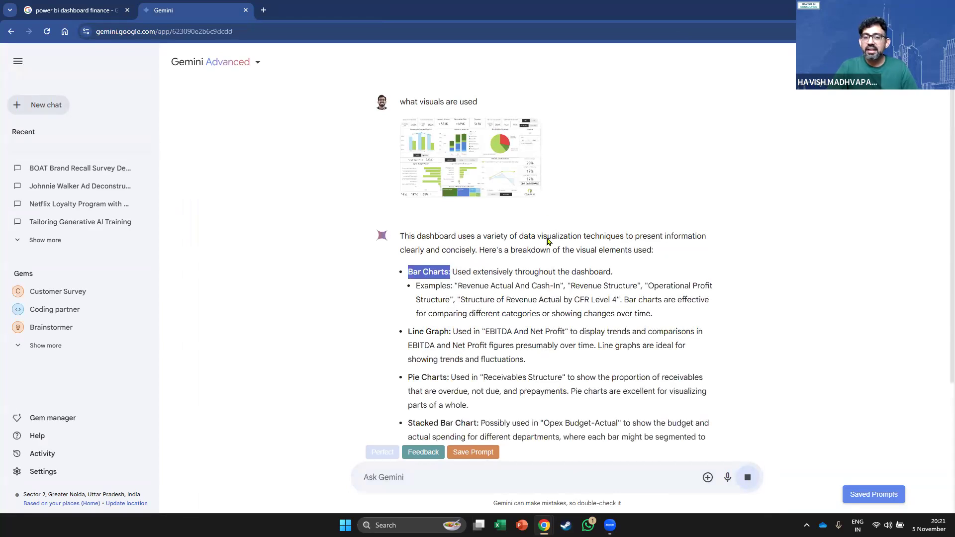
left_click_drag(448, 332, 425, 331)
scroll(446, 271, "down", 3)
left_click_drag(429, 291, 446, 291)
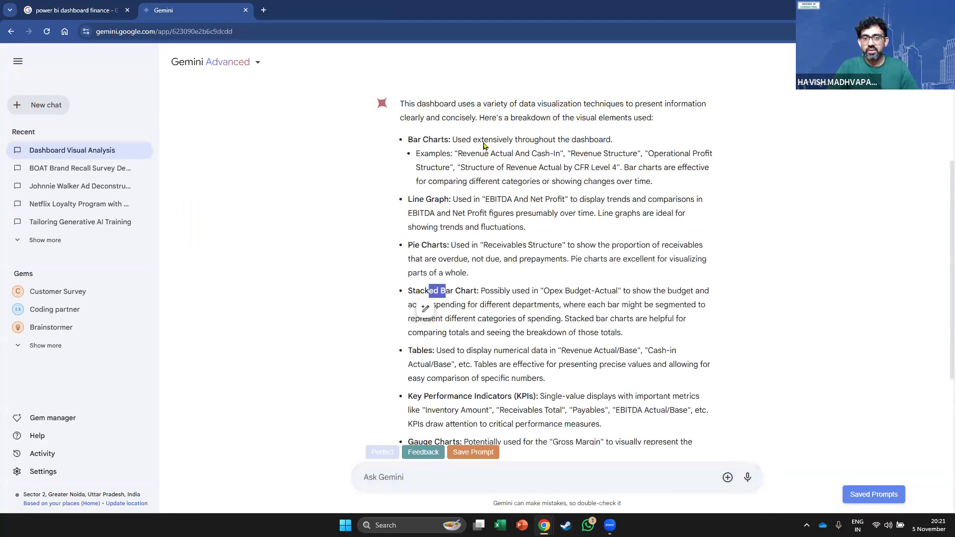
scroll(517, 437, "down", 3)
left_click_drag(539, 227, 429, 228)
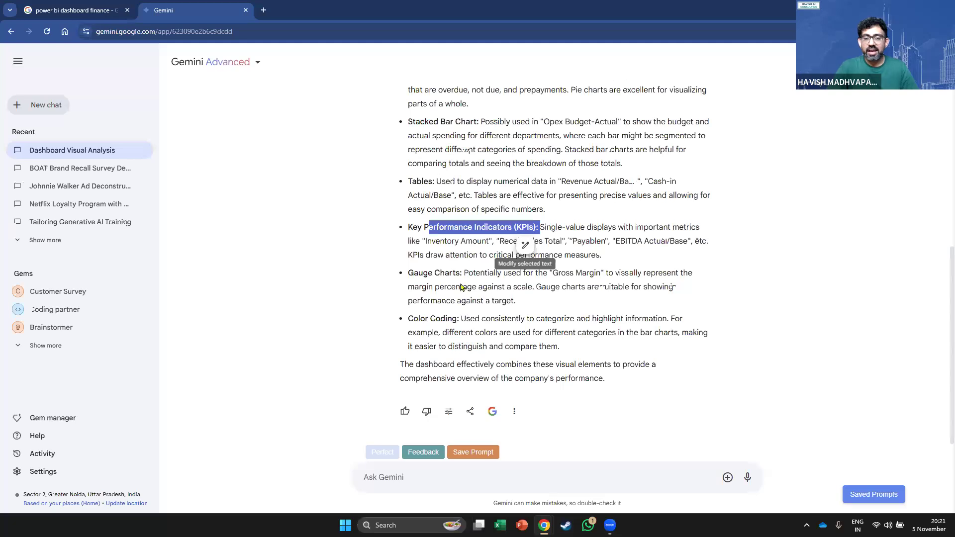
scroll(479, 320, "up", 6)
left_click(460, 154)
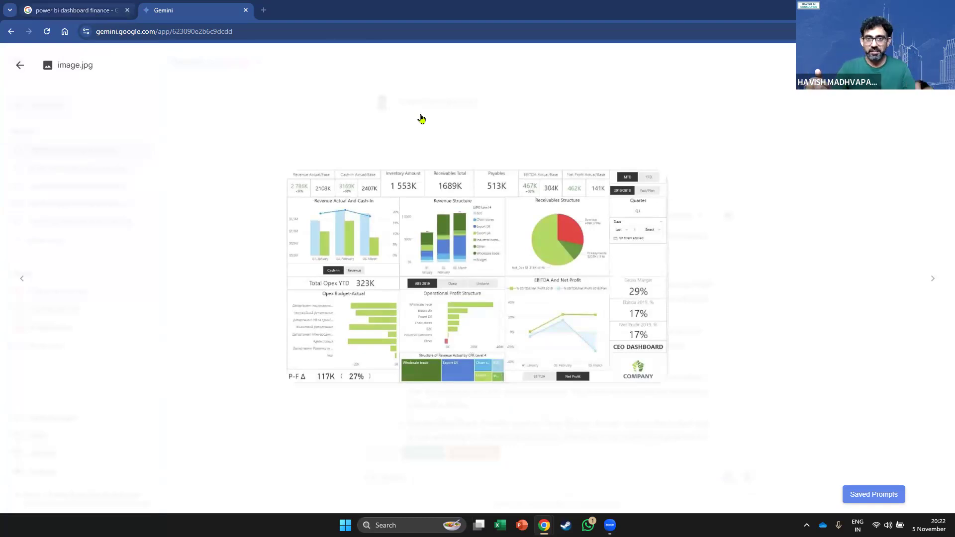
Return to the Google image results, look up "maven analytics" from there, and open the Maven Analytics website.
key("ctrl+shift+Tab")
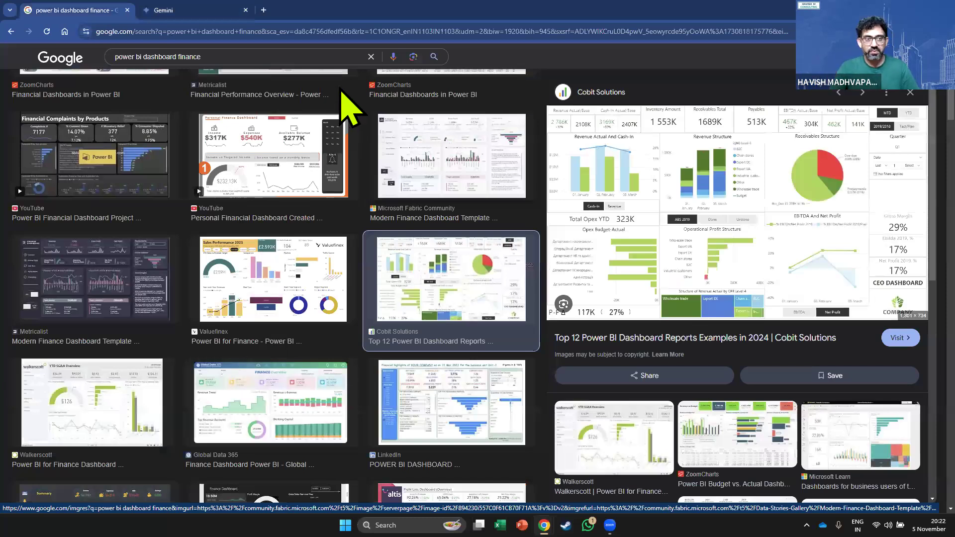
left_click(368, 32)
type("maaven")
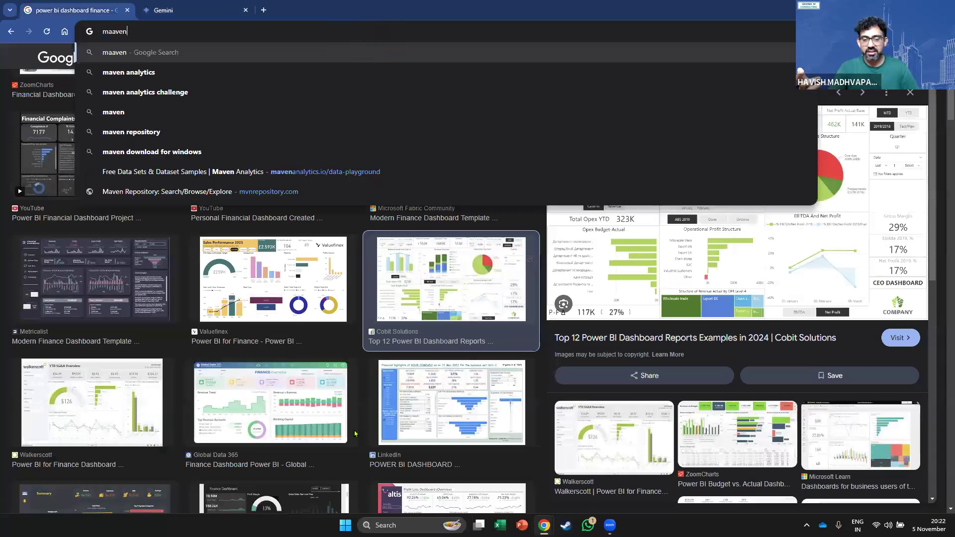
type(" analytics")
key("Return")
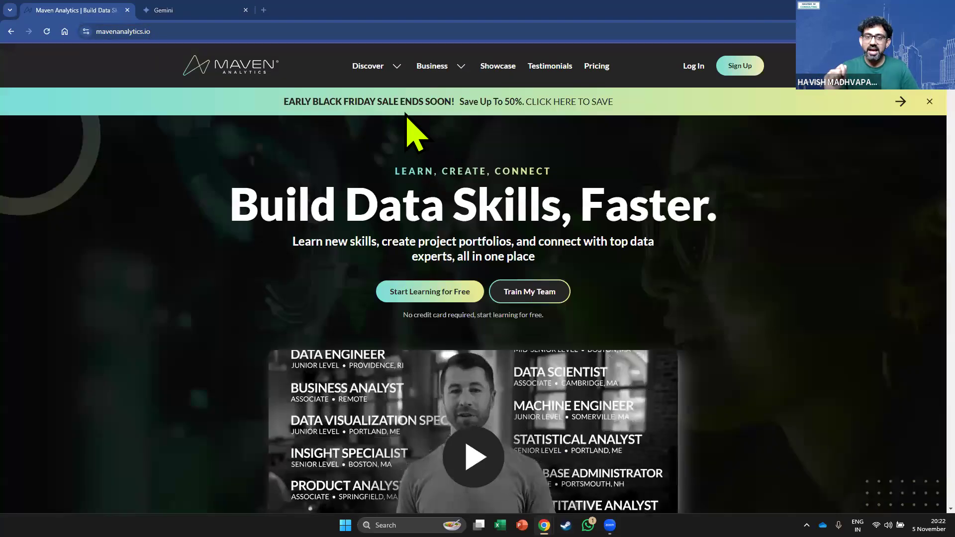
Open the Data Challenges page from Maven Analytics' Discover resources.
scroll(458, 66, "down", 3)
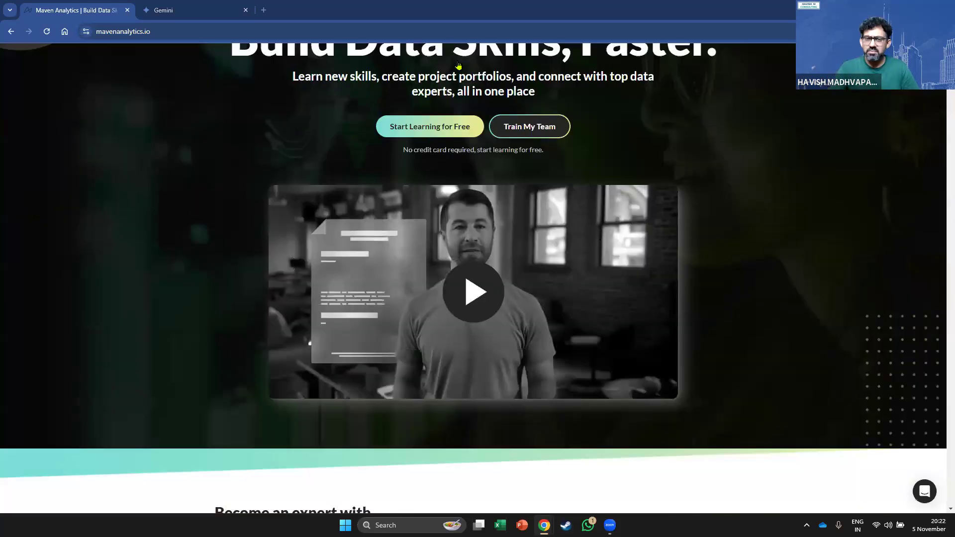
scroll(458, 65, "up", 3)
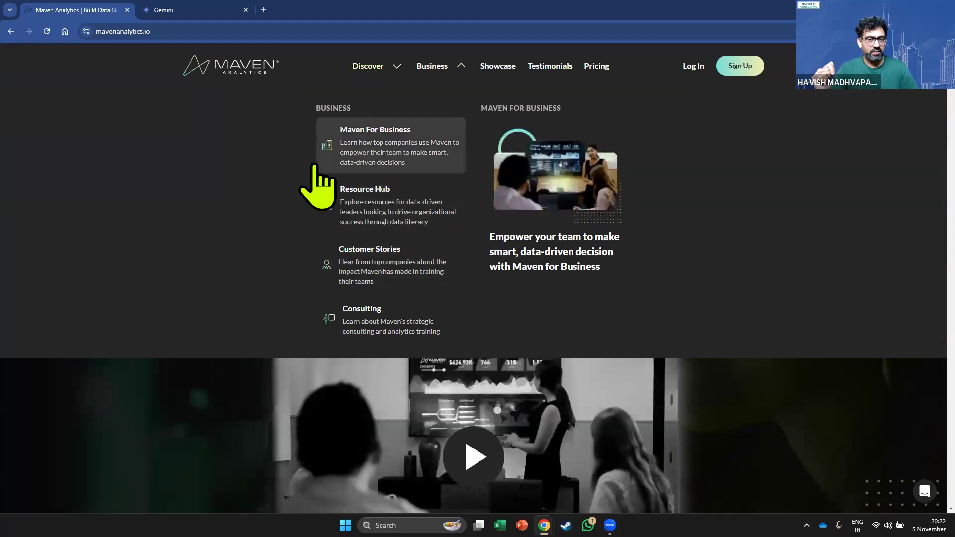
mouse_move(510, 200)
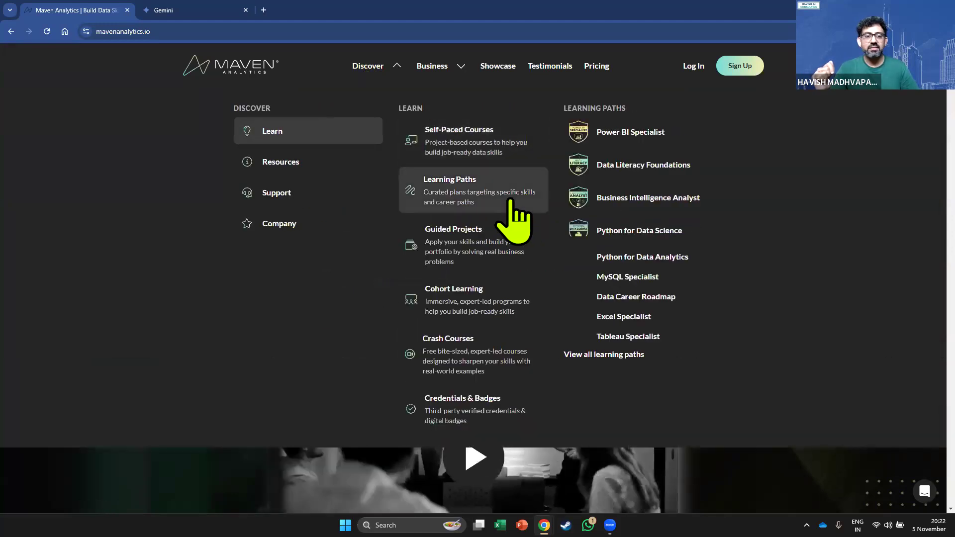
mouse_move(280, 162)
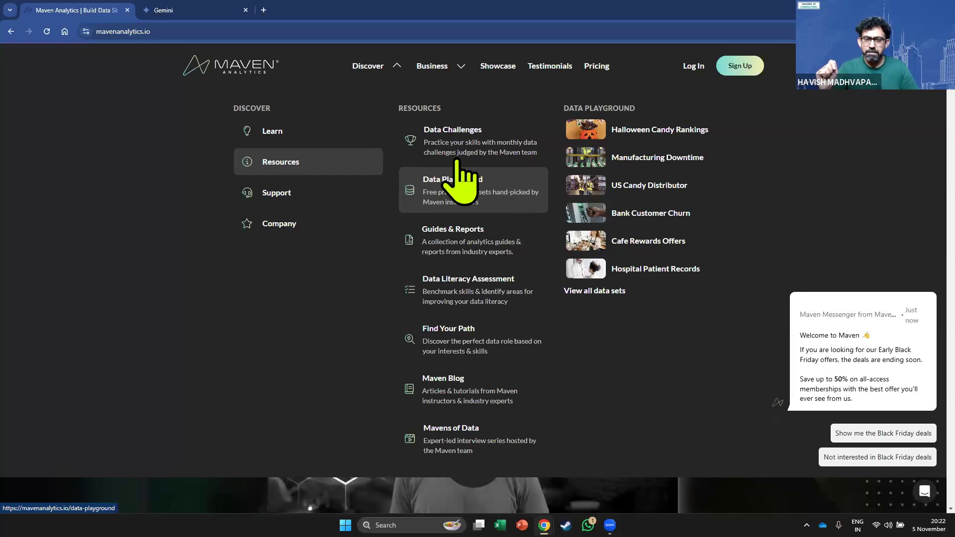
mouse_move(457, 150)
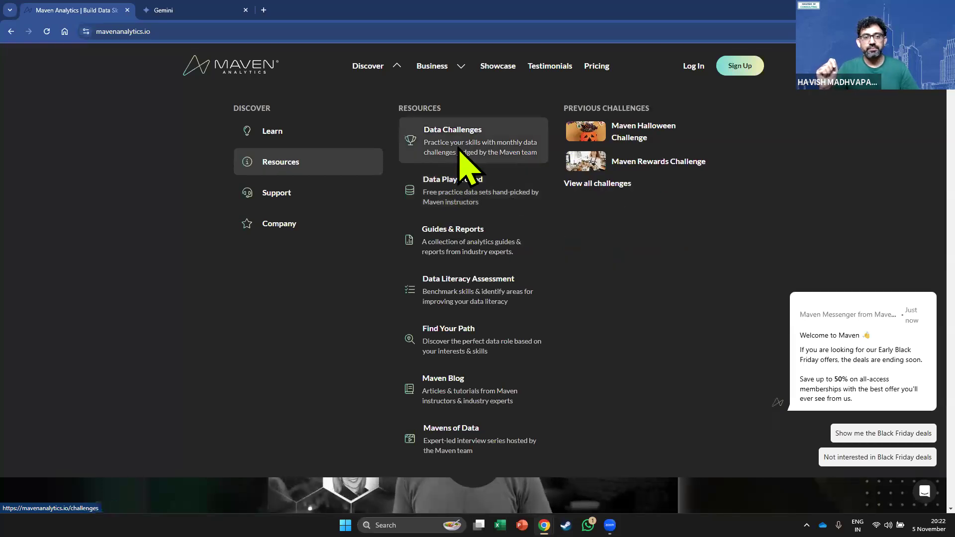
left_click(456, 148)
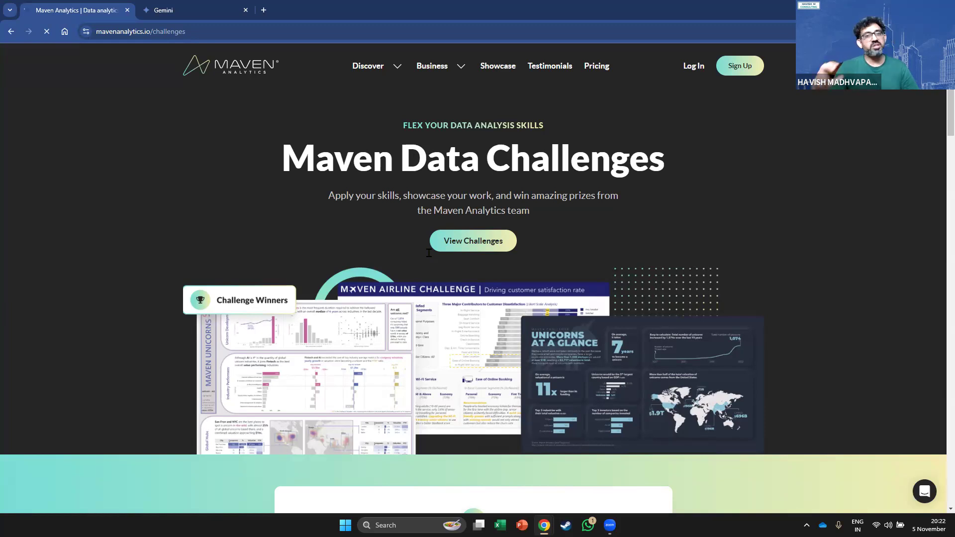
Browse the completed Maven challenges and open the Maven Sales Challenge.
scroll(429, 253, "down", 3)
scroll(199, 328, "down", 4)
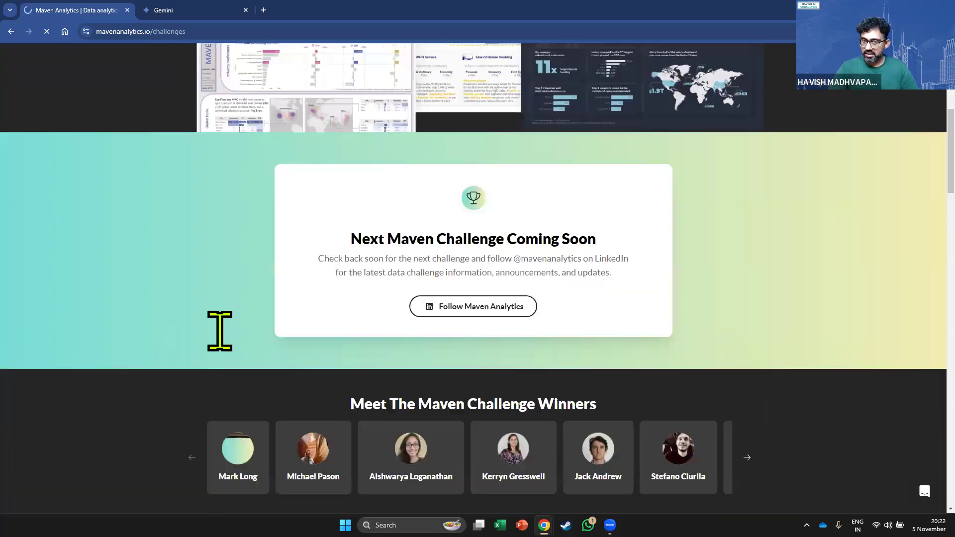
scroll(287, 310, "down", 2)
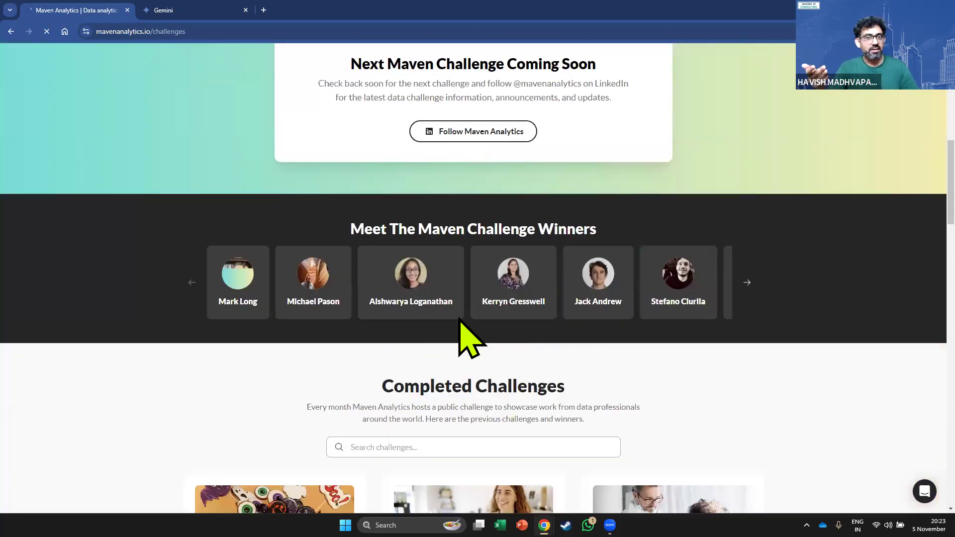
scroll(650, 341, "down", 6)
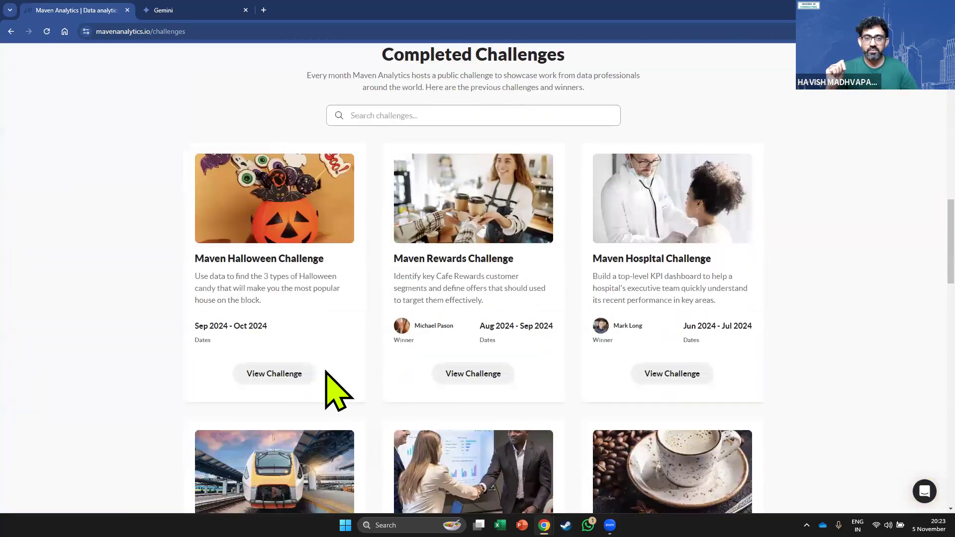
scroll(329, 383, "down", 3)
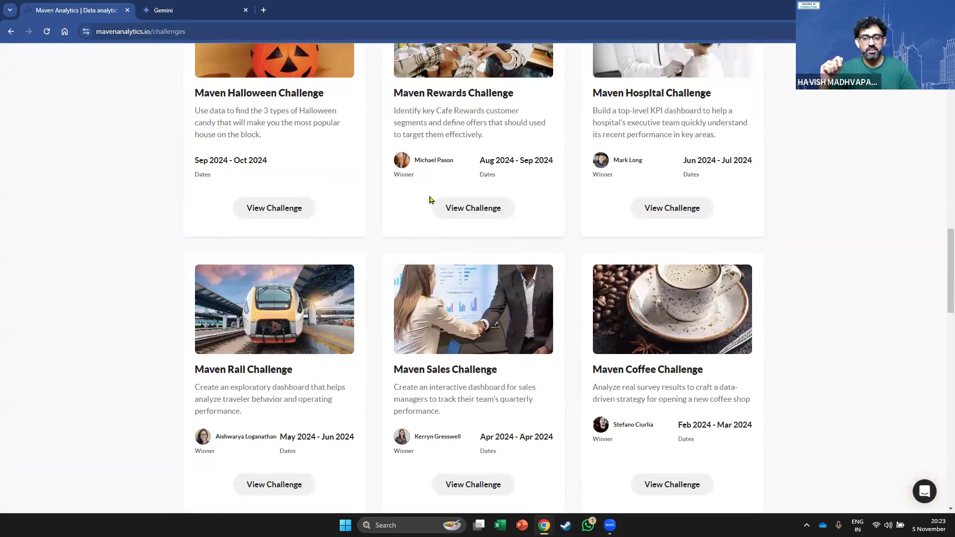
scroll(421, 195, "down", 3)
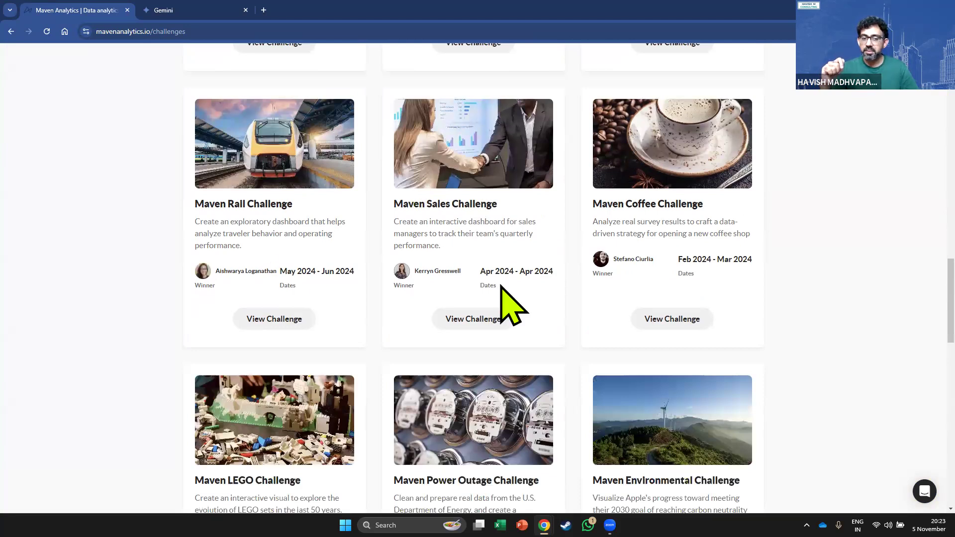
left_click(562, 312)
Review the sales challenge's objective and data set, and open the winning submission "Sales Snapshot: CRM Insights for Managers" in a new tab.
scroll(552, 323, "down", 2)
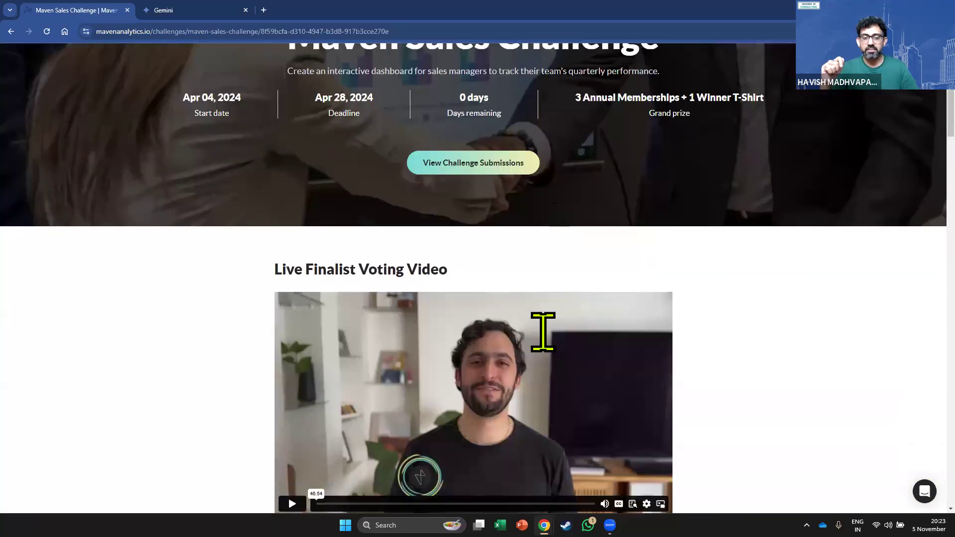
scroll(642, 223, "down", 3)
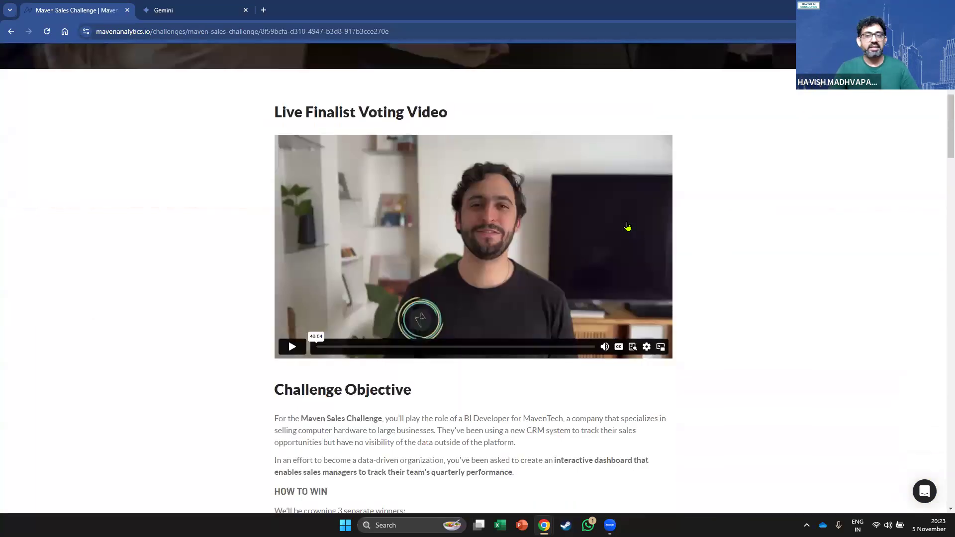
scroll(422, 209, "down", 7)
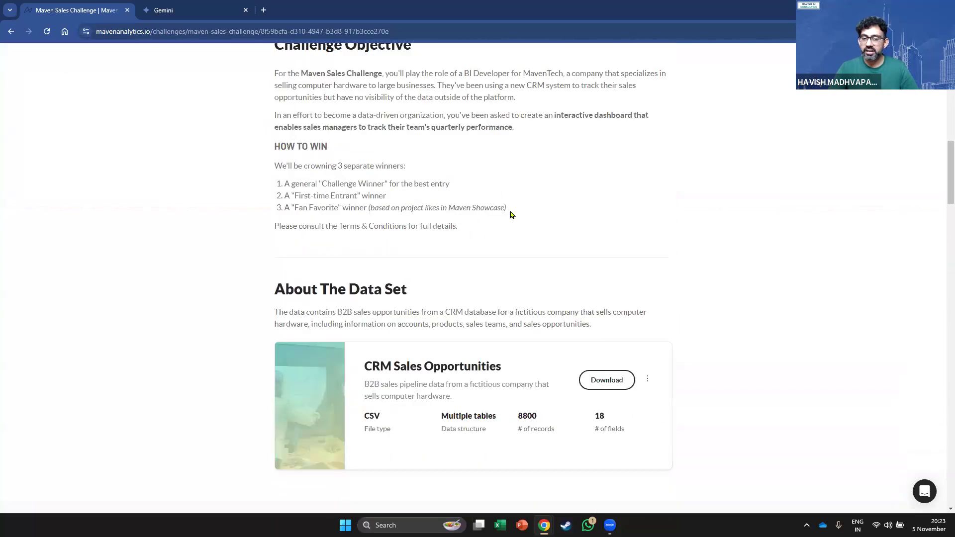
scroll(510, 213, "down", 3)
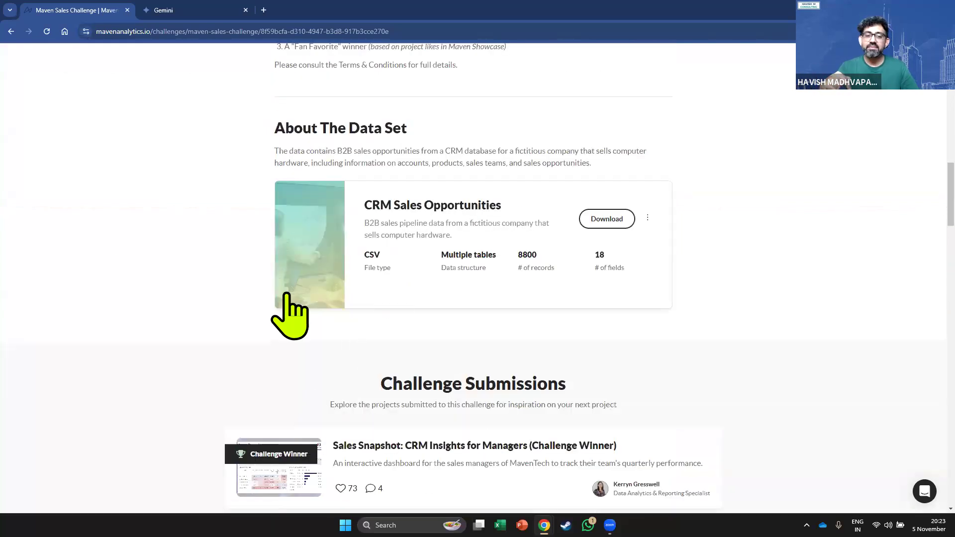
scroll(288, 309, "down", 2)
scroll(485, 114, "down", 1)
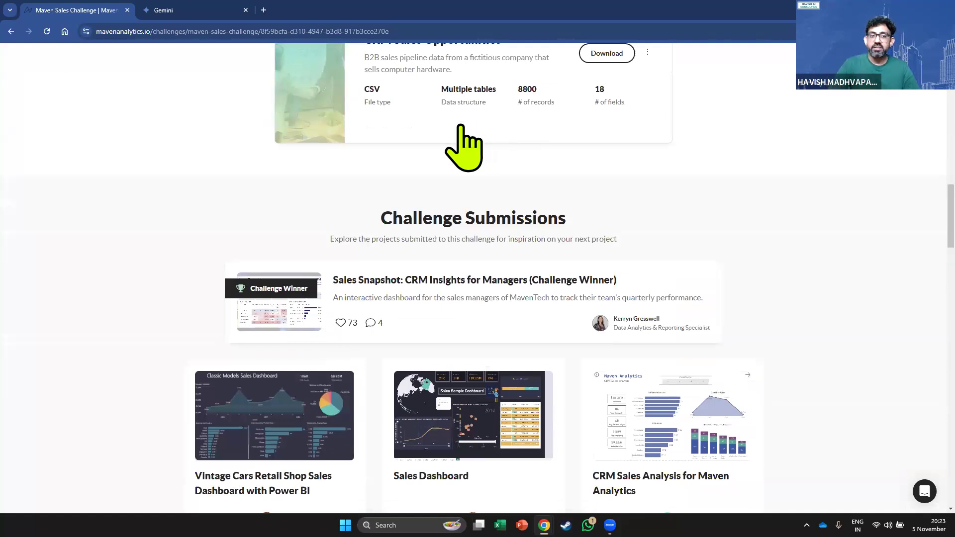
scroll(460, 127, "down", 3)
middle_click(241, 102)
key("ctrl+Tab")
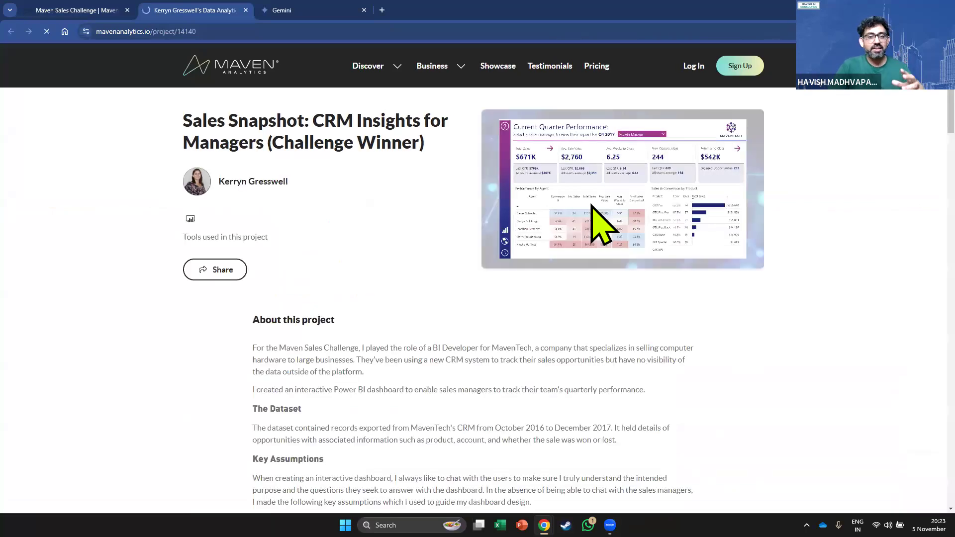
Enlarge the winning project's Current Quarter Performance dashboard, examine its KPI cards and tables, and close the enlarged image.
left_click(592, 205)
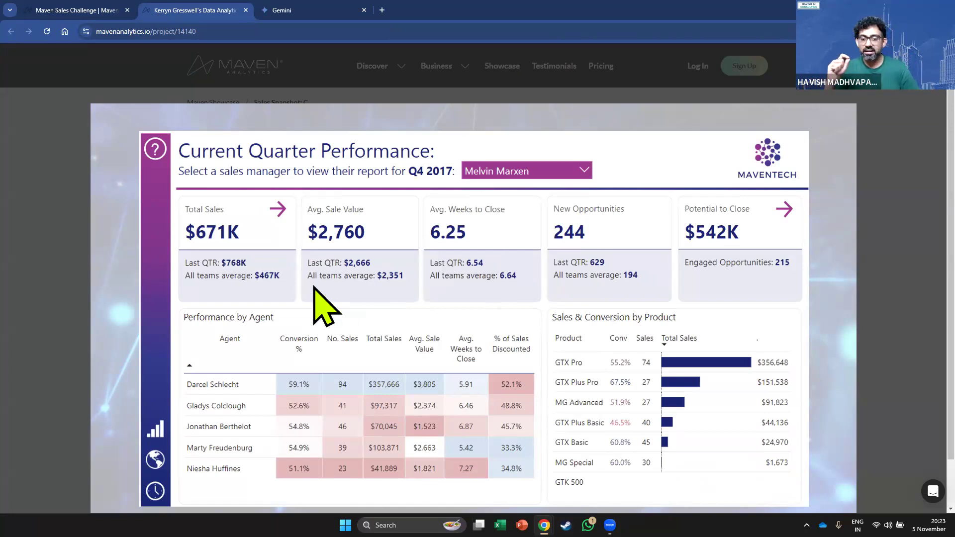
scroll(328, 278, "down", 1)
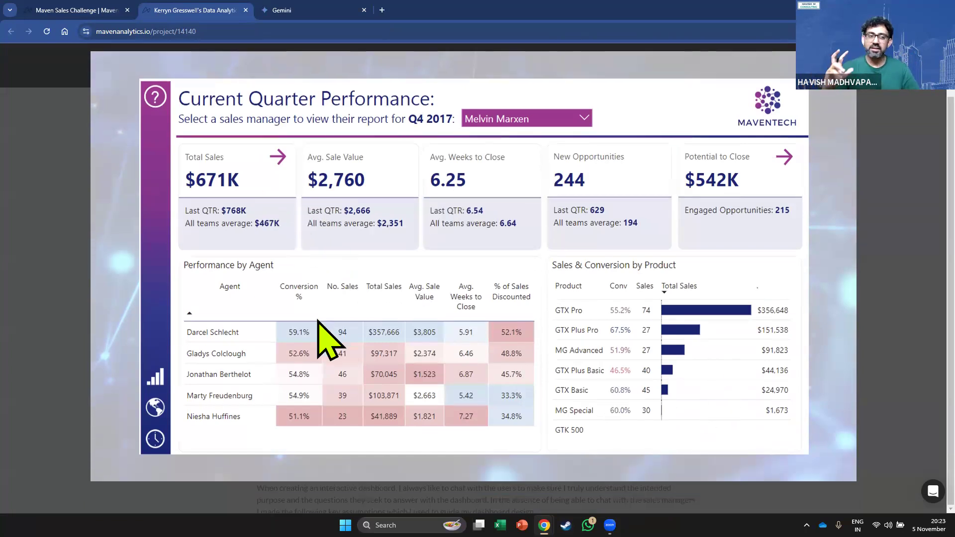
scroll(268, 279, "up", 1)
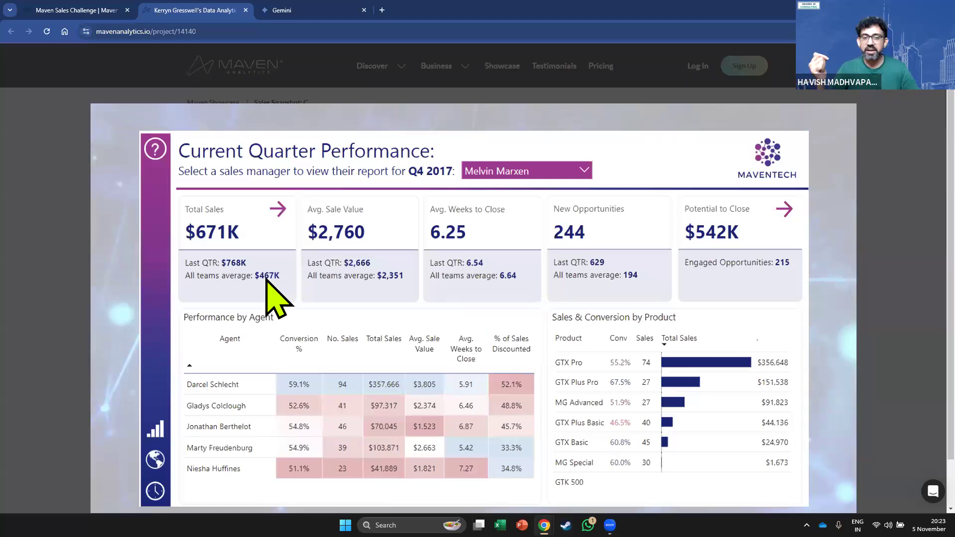
left_click(284, 192)
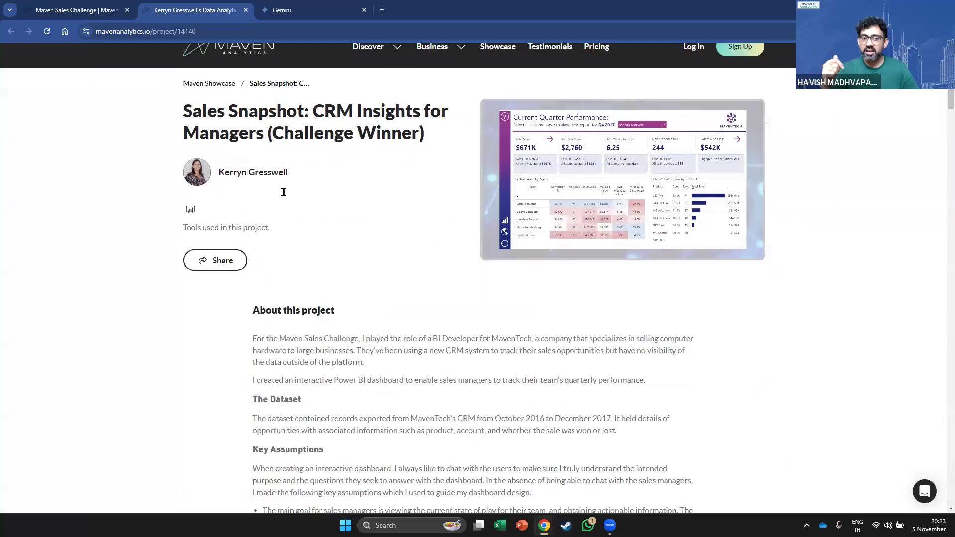
Read the project write-up's key assumptions and the explanation of the Current Quarter Performance page, highlighting passages along the way.
scroll(284, 192, "down", 2)
scroll(309, 304, "down", 3)
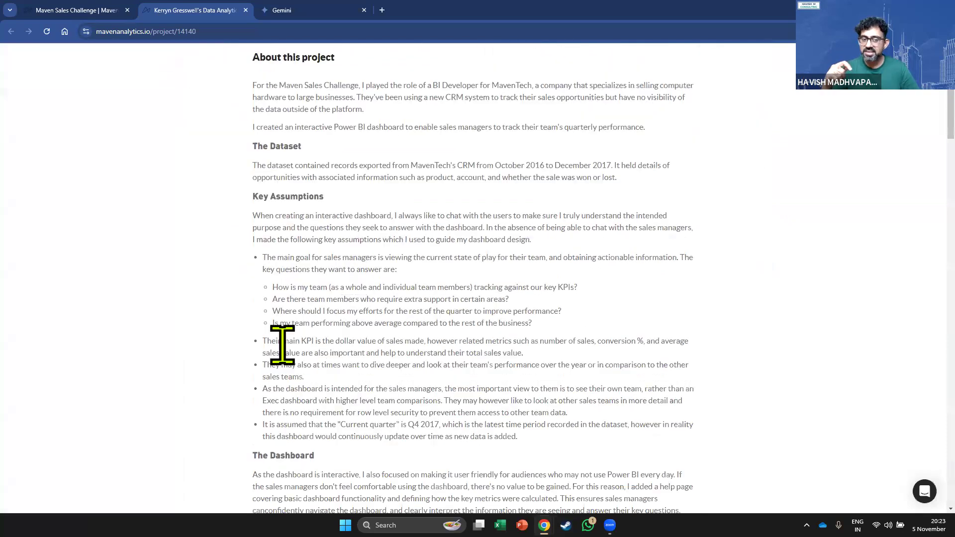
scroll(478, 299, "up", 2)
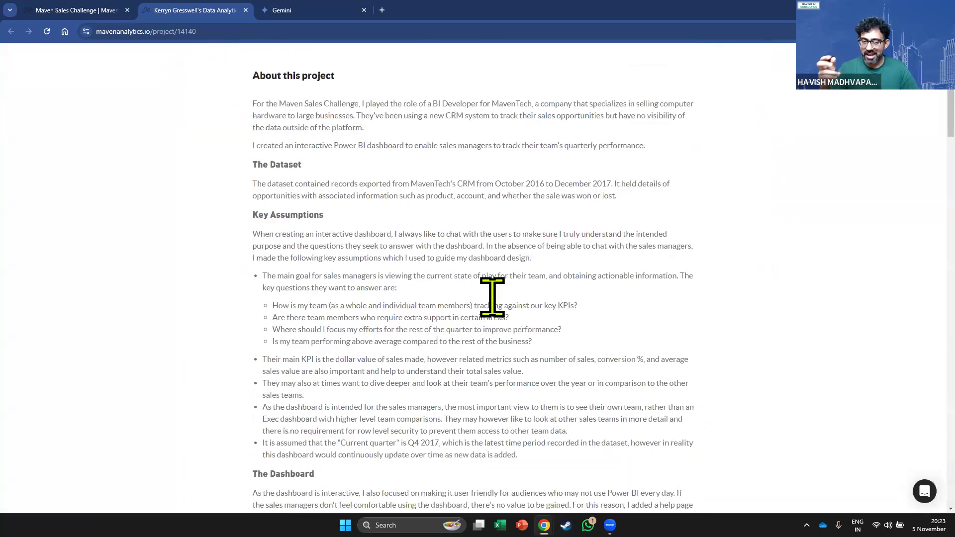
scroll(493, 297, "up", 1)
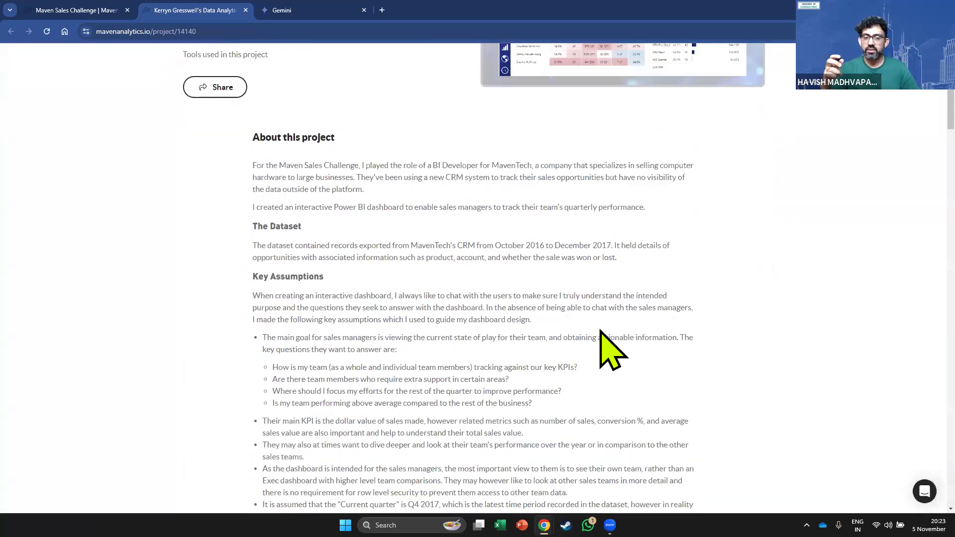
scroll(599, 330, "down", 5)
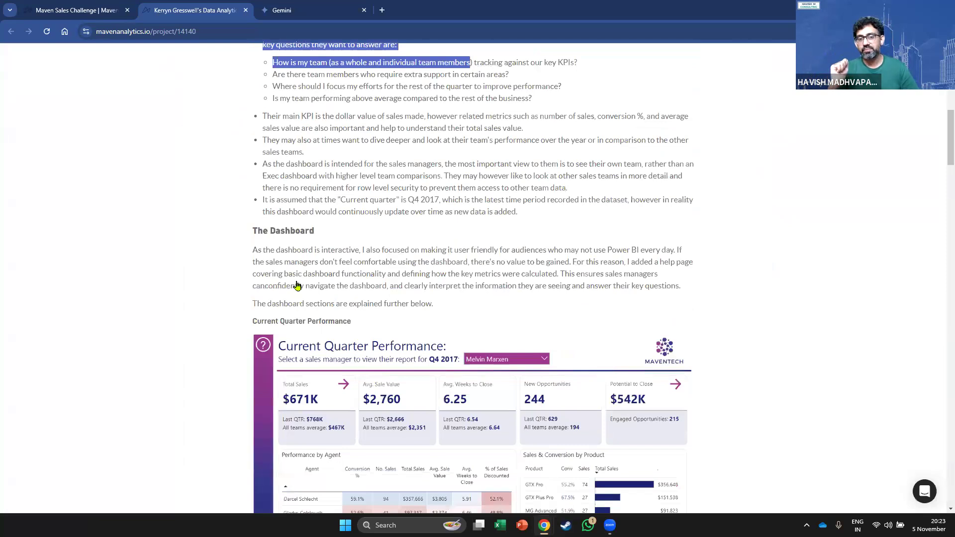
scroll(297, 285, "down", 6)
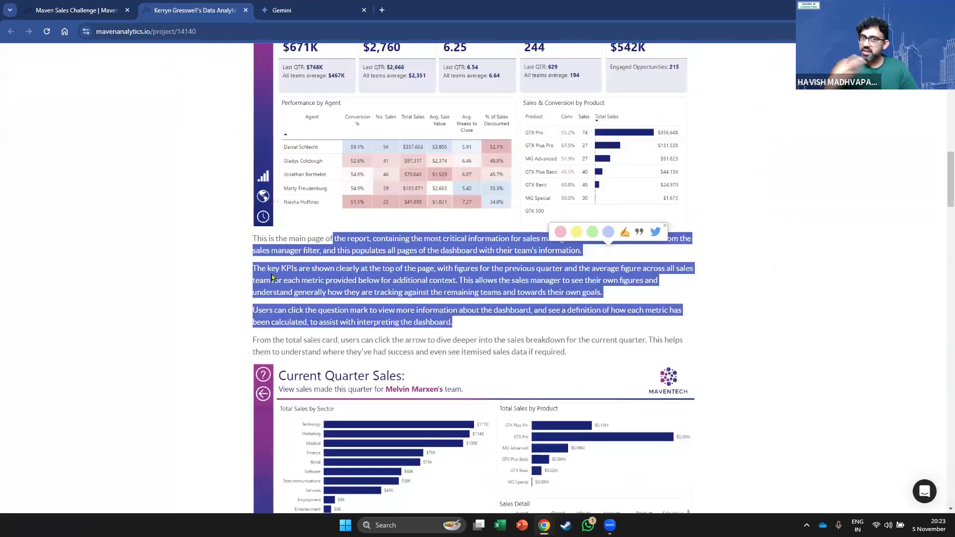
Look through the Performance Over Time page, the additional project images, and the other projects by the same author.
scroll(272, 278, "down", 15)
scroll(273, 277, "down", 3)
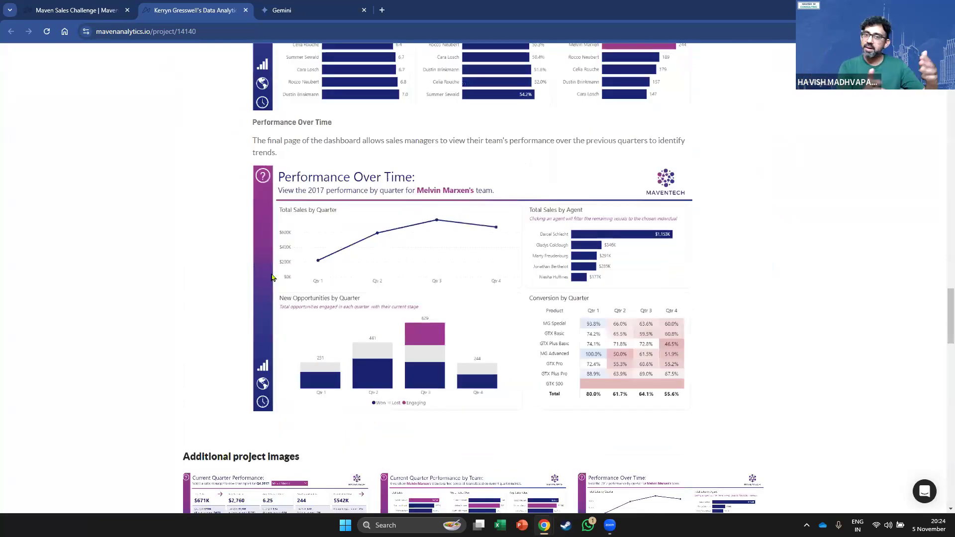
scroll(273, 277, "down", 10)
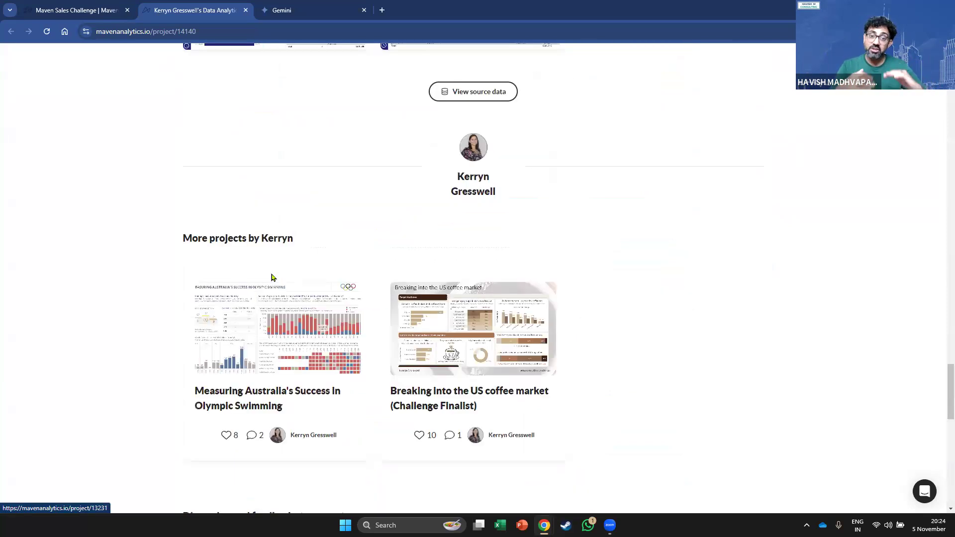
scroll(272, 277, "up", 1)
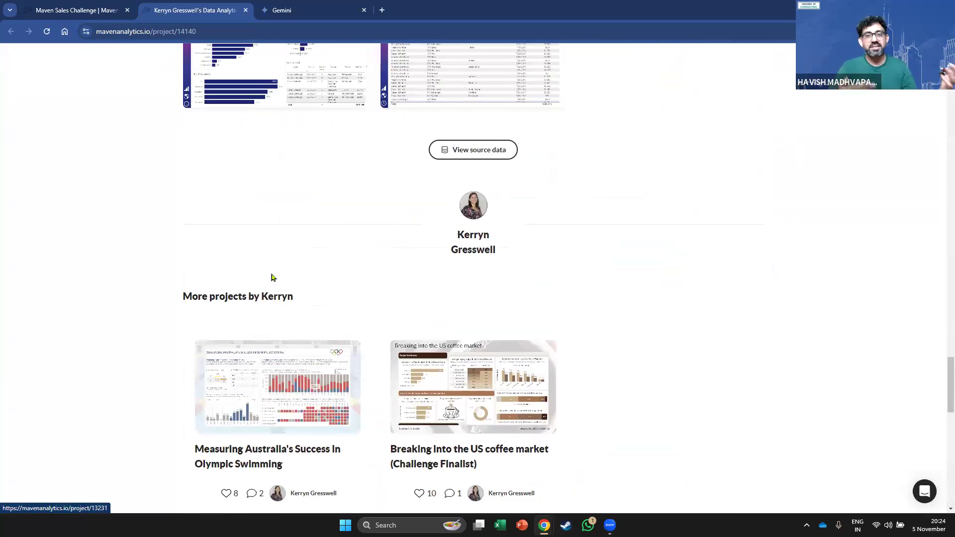
scroll(272, 278, "up", 8)
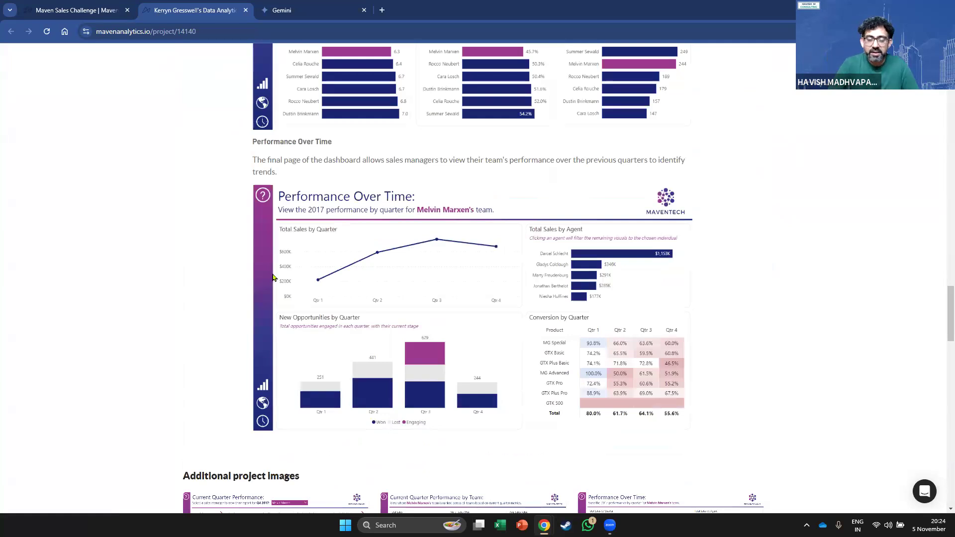
scroll(160, 320, "down", 1)
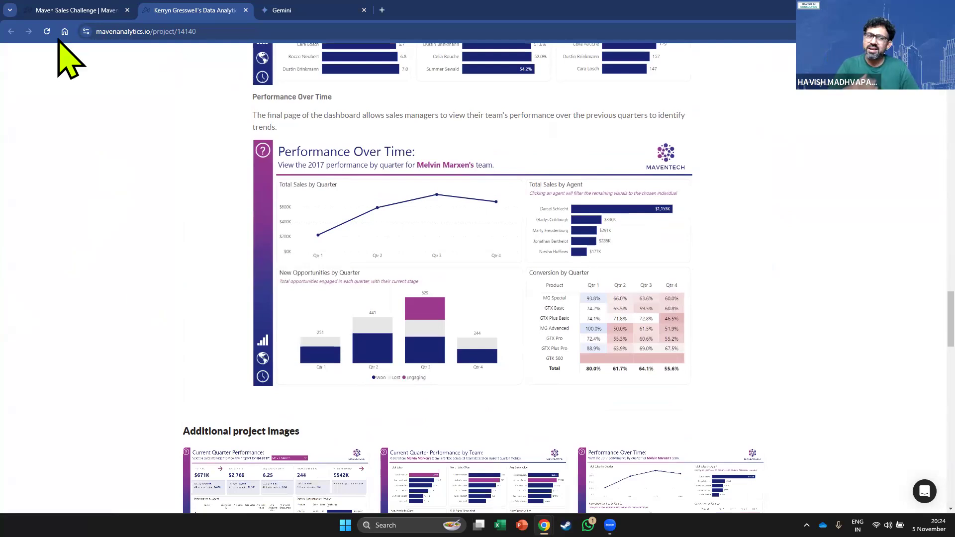
scroll(59, 42, "down", 9)
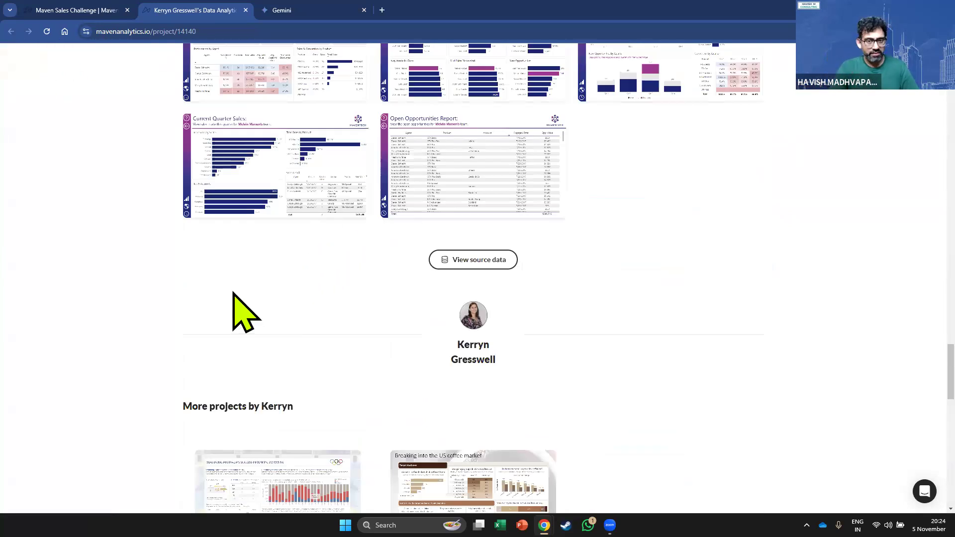
Return from the winning project to the Maven Analytics challenges list and look through the other challenges.
key("ctrl+shift+Tab")
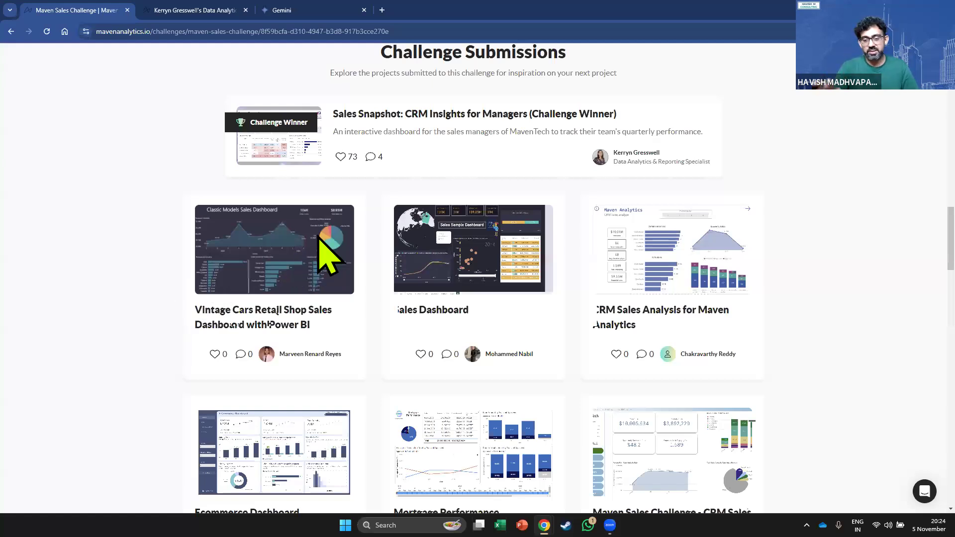
key("alt+Left")
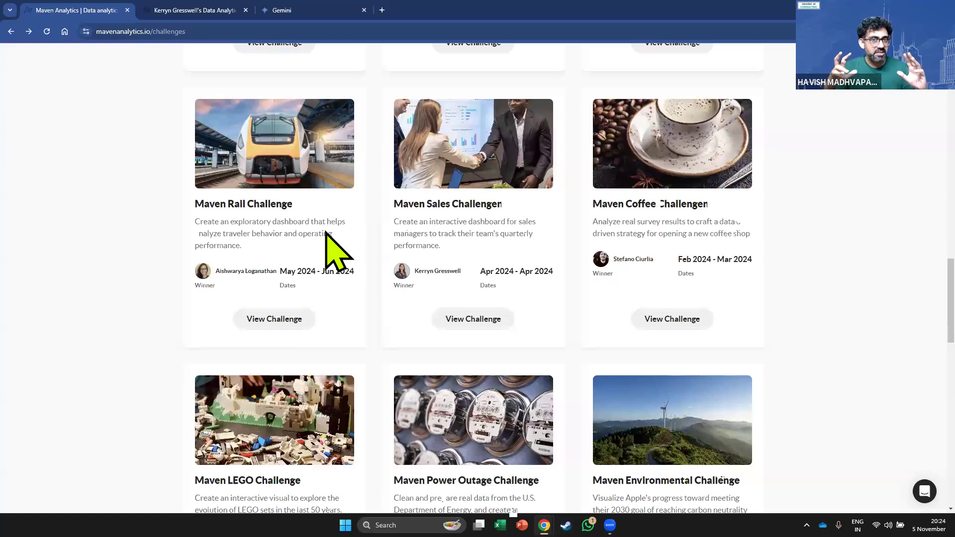
scroll(326, 232, "down", 2)
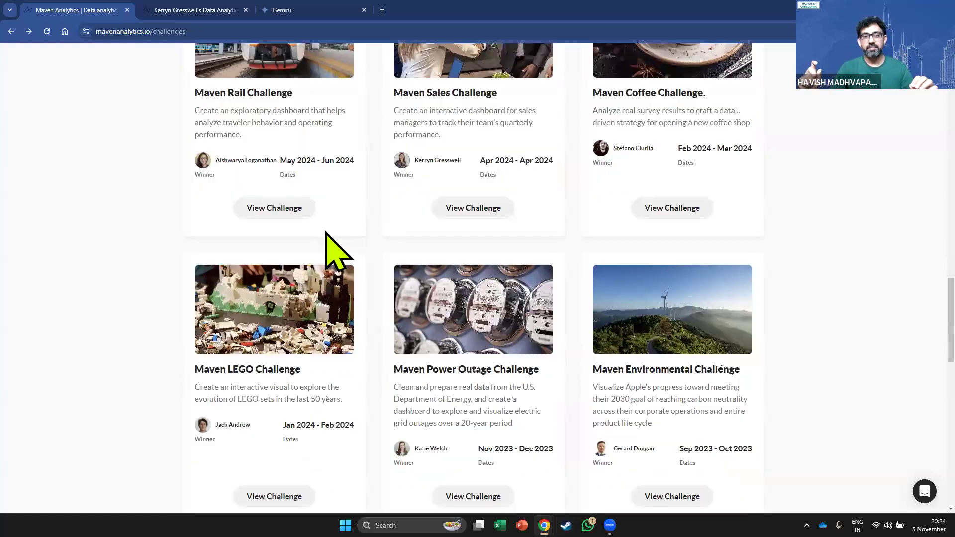
scroll(326, 232, "down", 6)
scroll(326, 232, "up", 2)
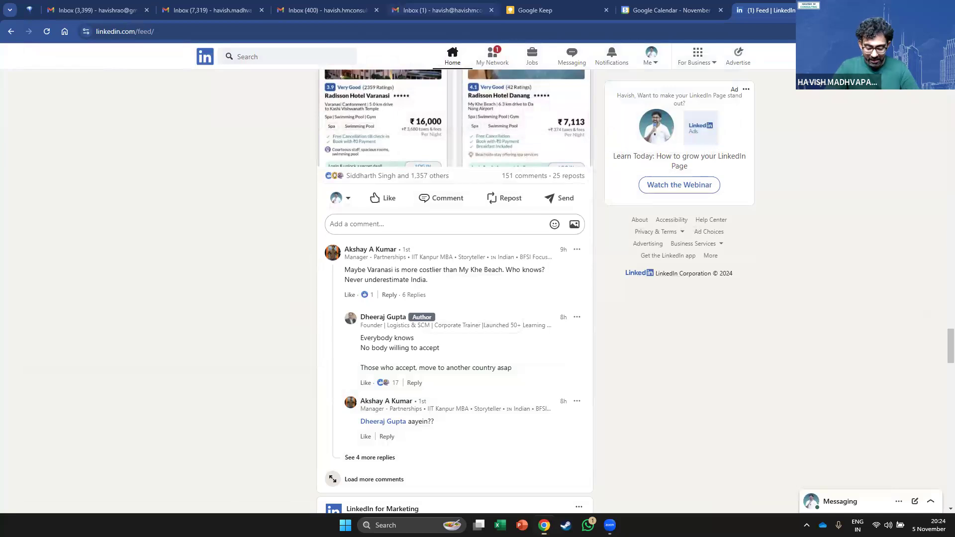
Launch Power BI Desktop and dismiss its version information dialog.
left_click(442, 11)
key("super+s")
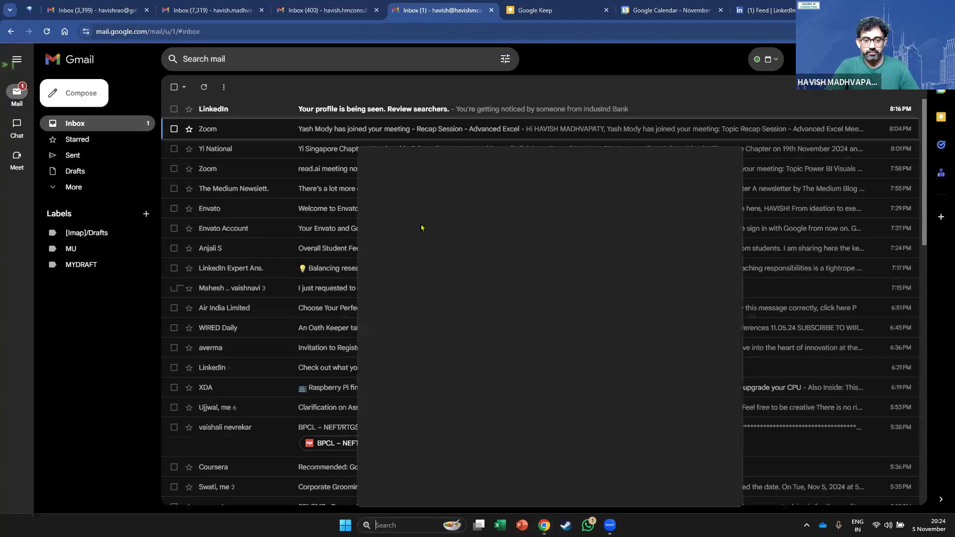
type("power")
key("Return")
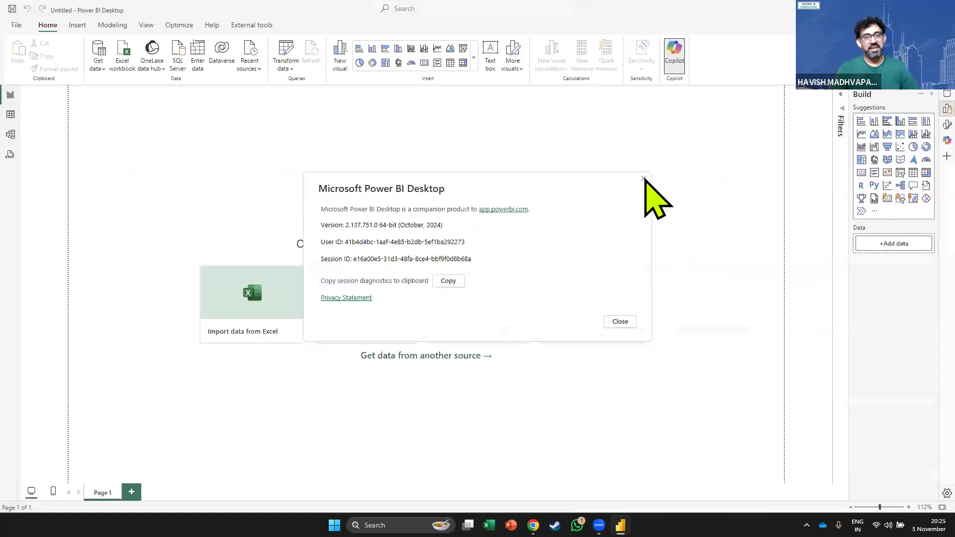
key("Escape")
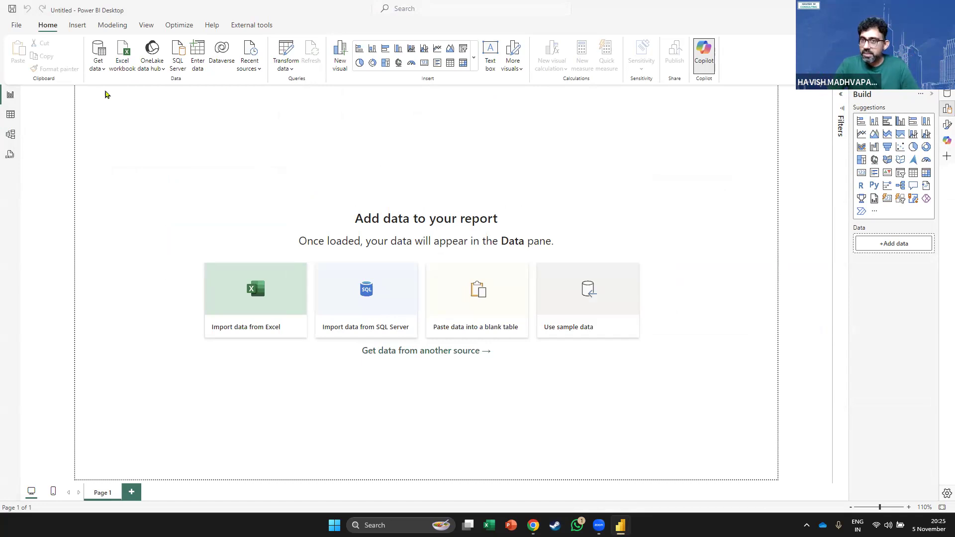
Look at the empty table, model and DAX query views, and return to the report view.
left_click(14, 117)
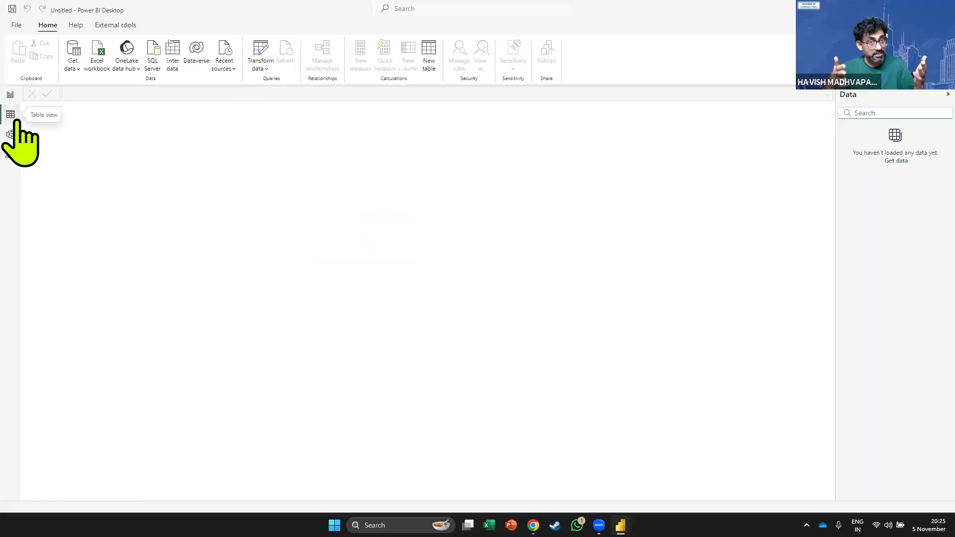
left_click(11, 134)
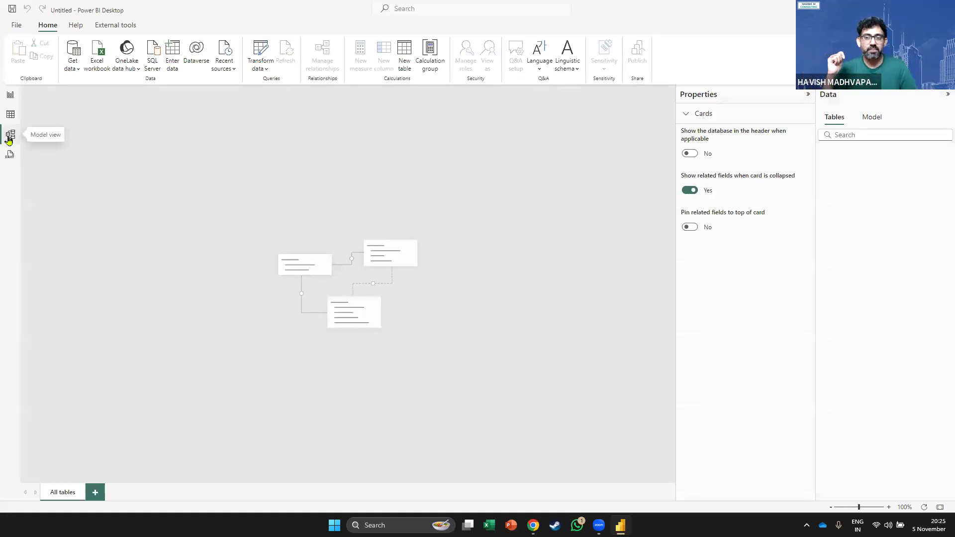
left_click(10, 154)
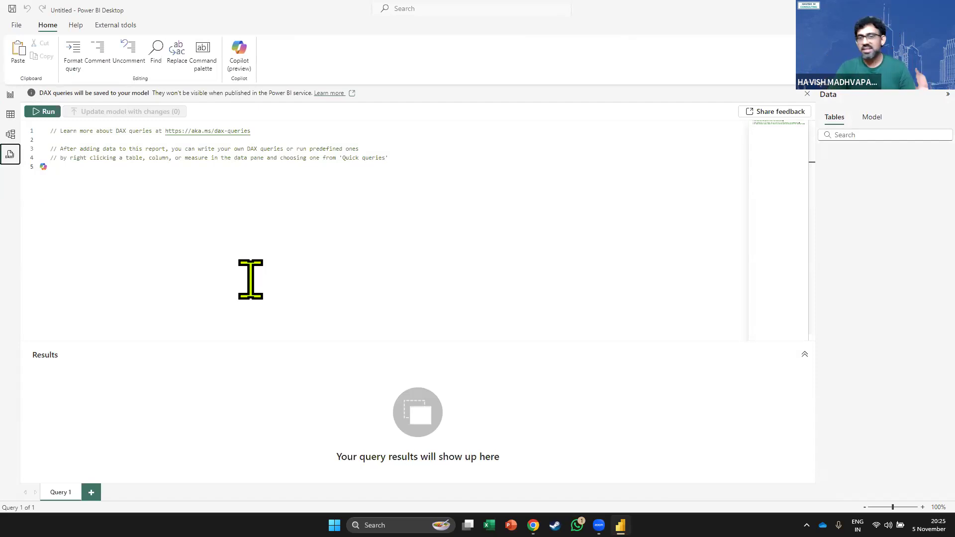
left_click(10, 95)
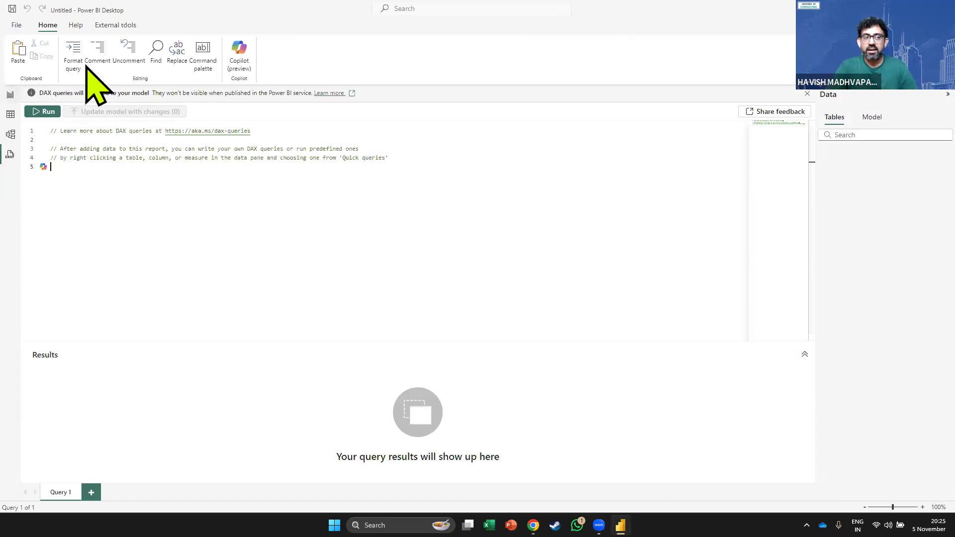
Import the Excel workbook Global Superstore Orders.xlsx and select its Orders Compact table in the Navigator.
left_click(92, 66)
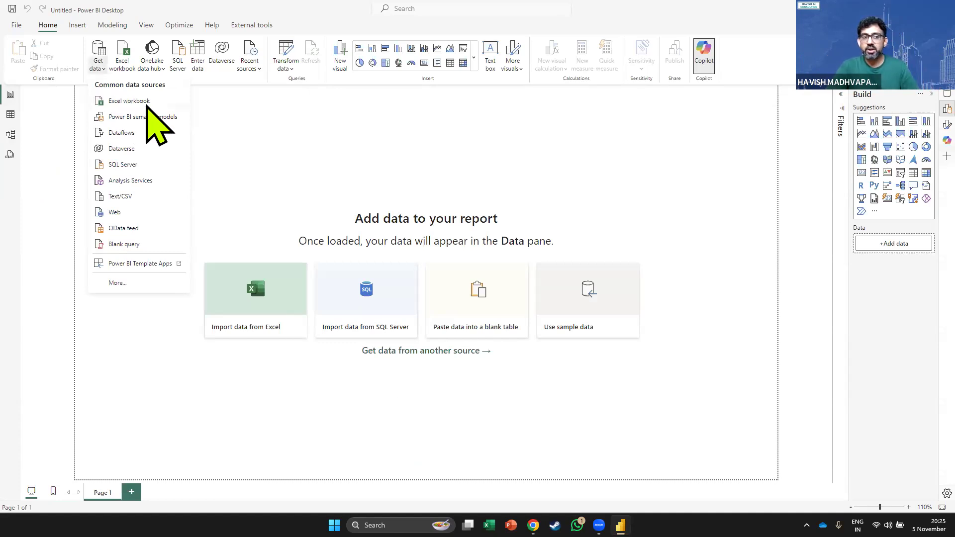
left_click(131, 101)
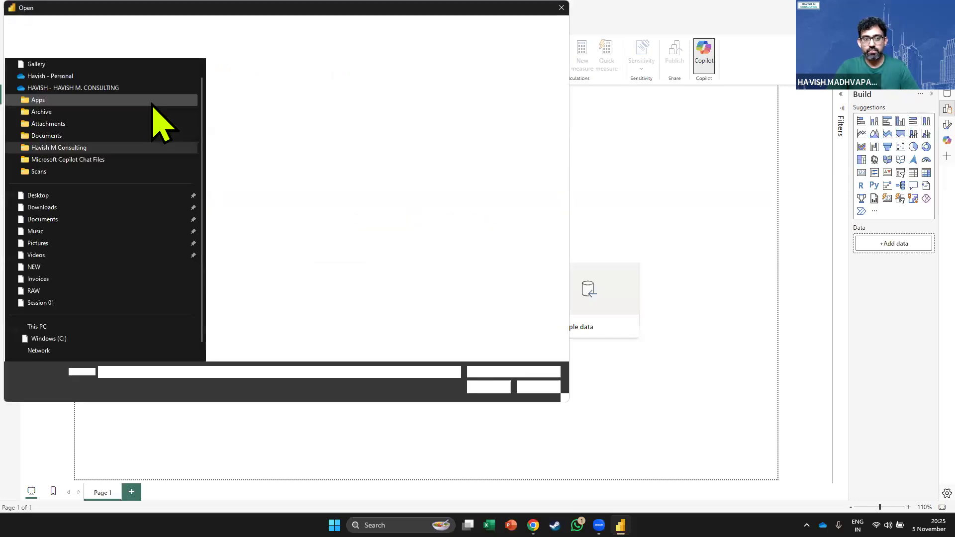
left_click(263, 188)
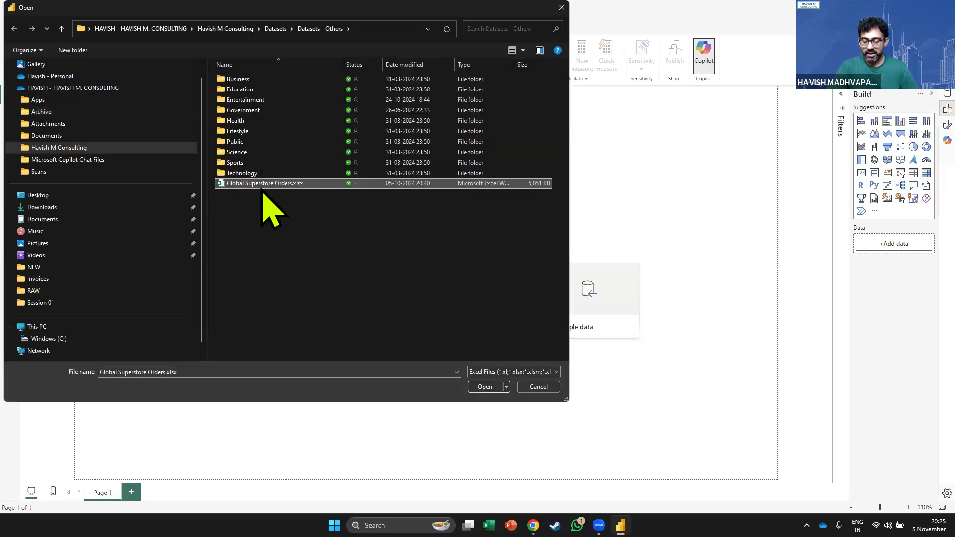
double_click(262, 185)
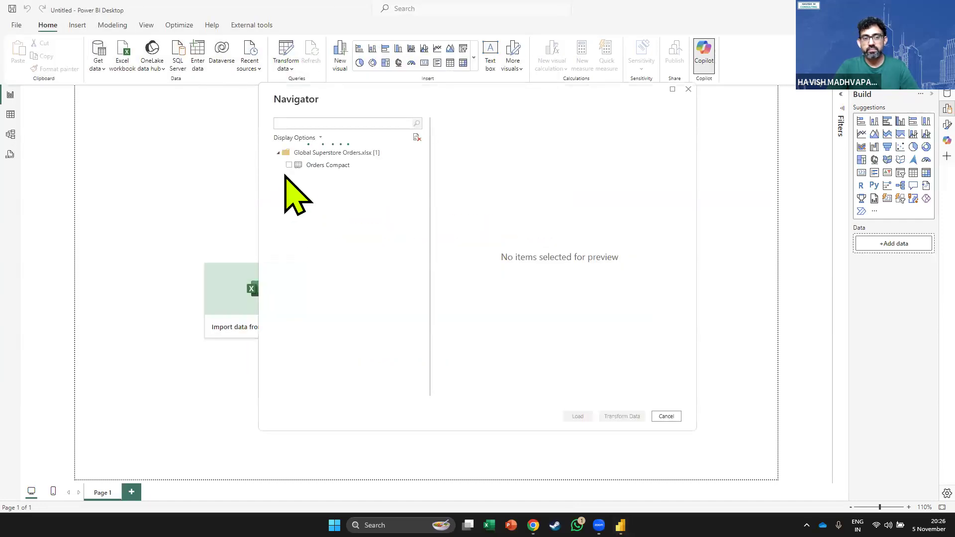
left_click(289, 166)
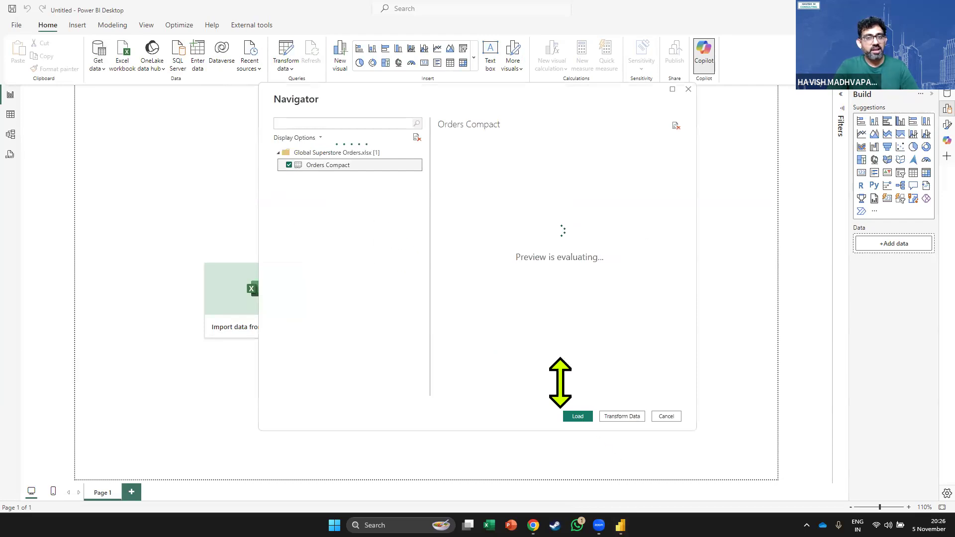
Preview the Orders Compact columns from Order Date to Profit and load the table into the report.
scroll(485, 392, "right", 5)
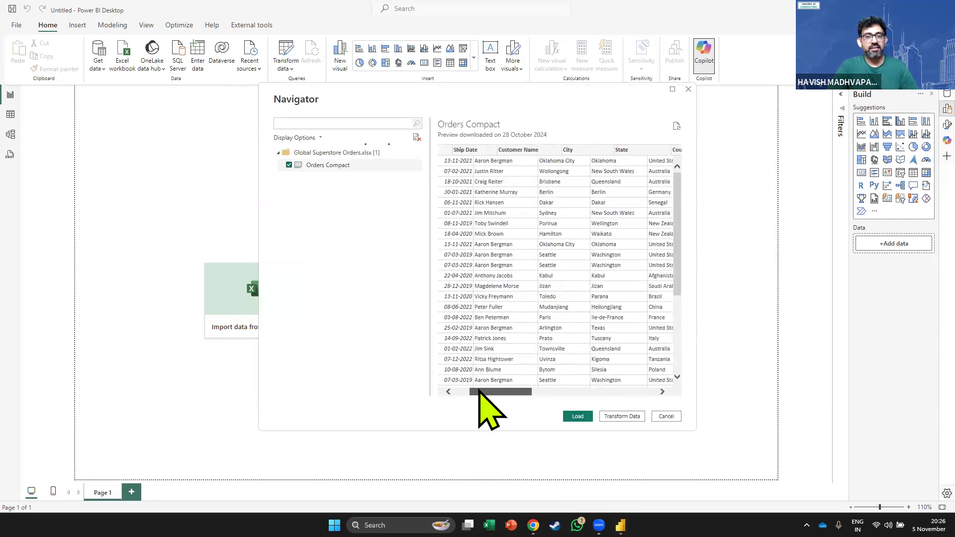
scroll(326, 207, "right", 4)
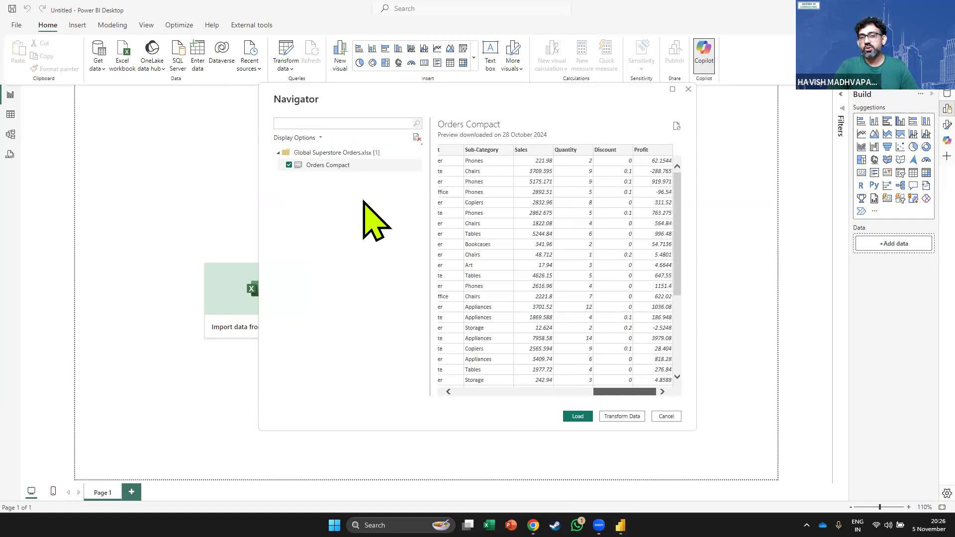
scroll(363, 200, "left", 9)
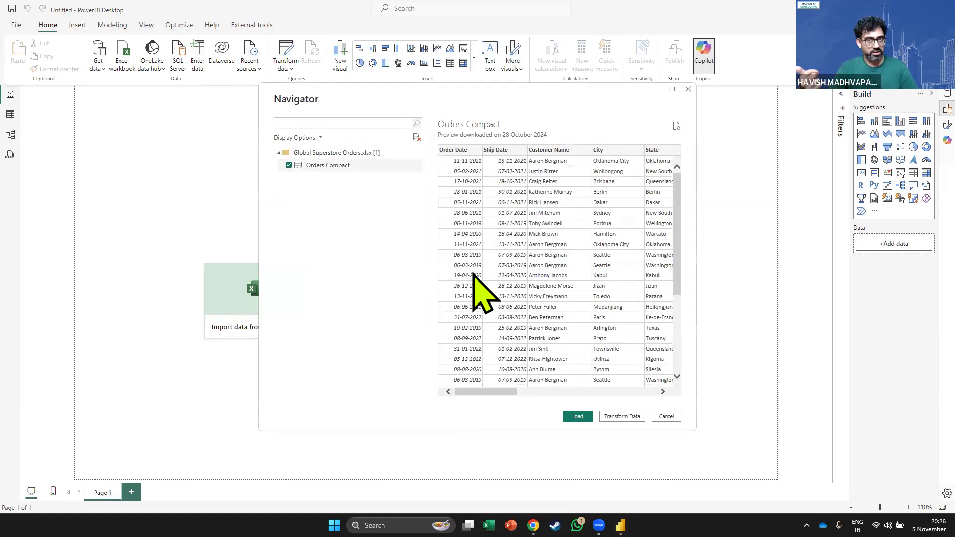
left_click_drag(473, 391, 639, 383)
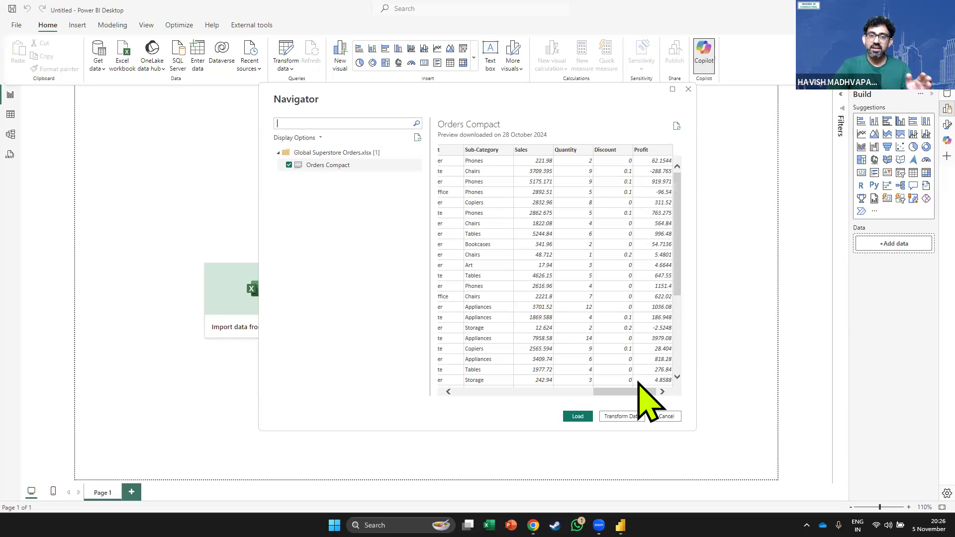
left_click(625, 417)
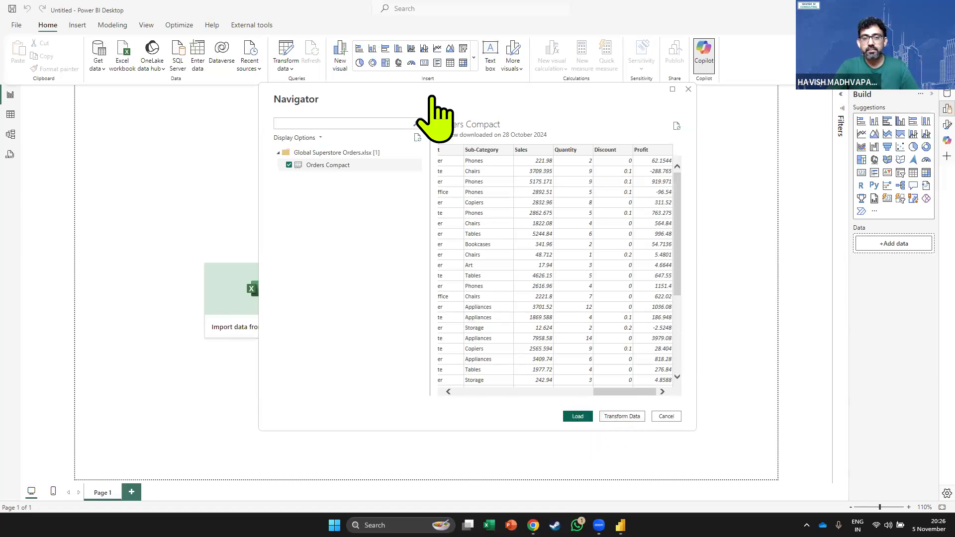
key("alt+Tab")
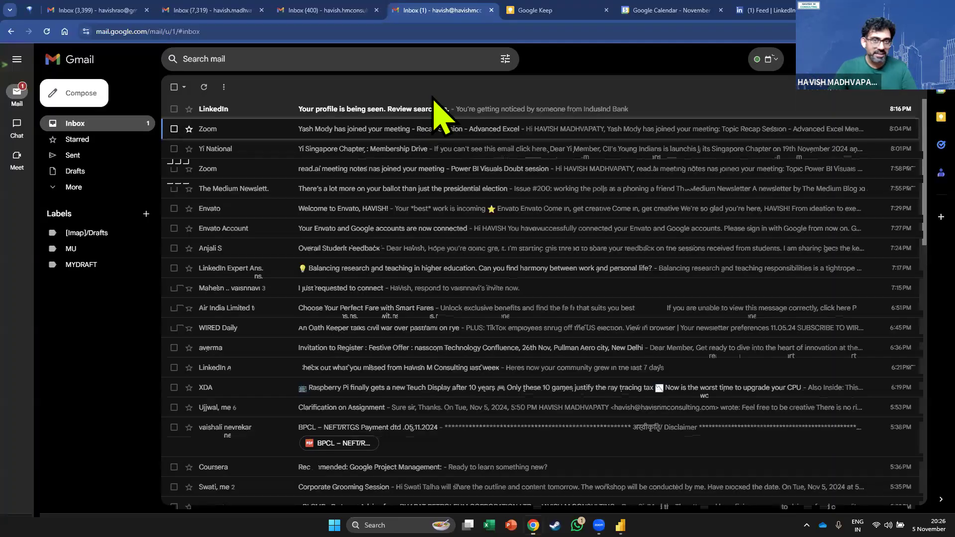
key("alt+Tab")
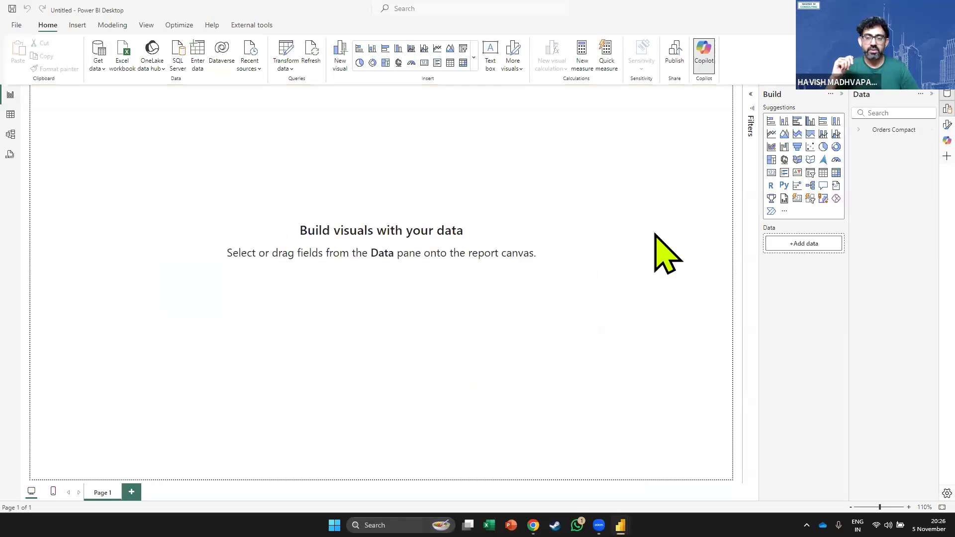
Expand the Orders Compact fields and add a Card (new) visual showing Sales in the upper-left corner of the page.
left_click(866, 130)
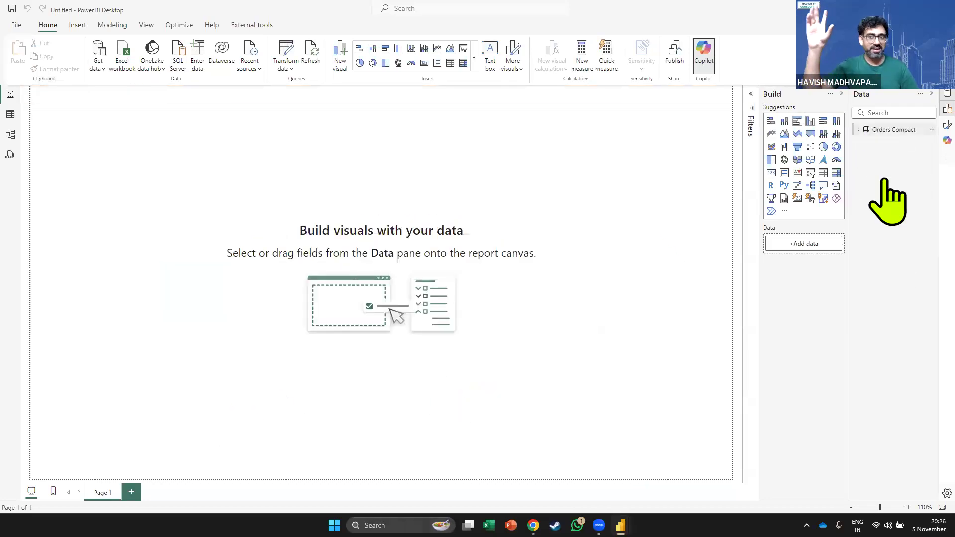
left_click_drag(851, 345, 813, 354)
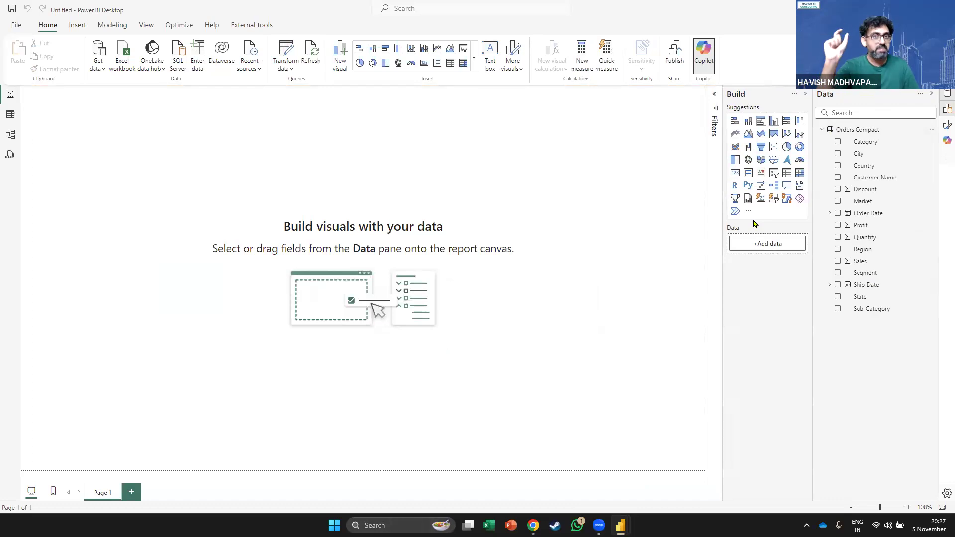
left_click(787, 186)
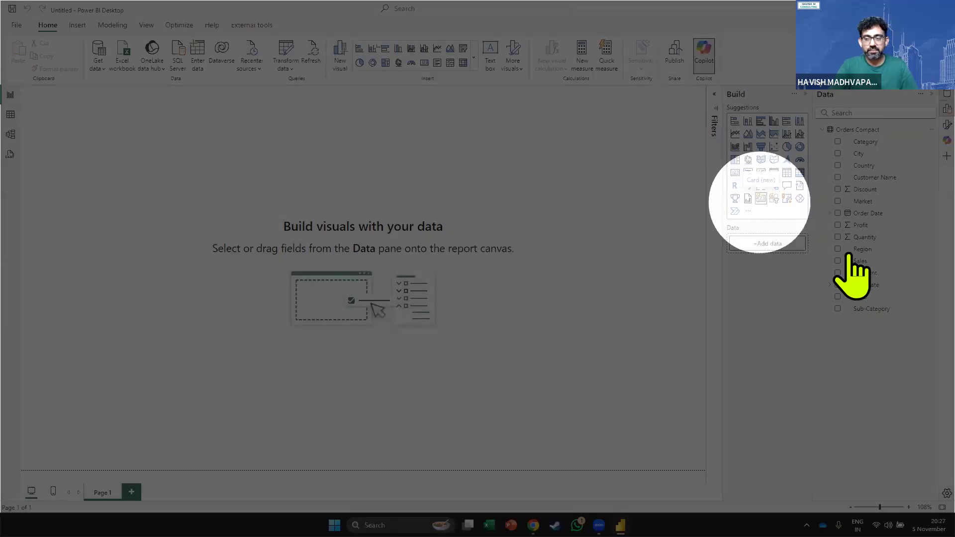
left_click_drag(141, 138, 109, 165)
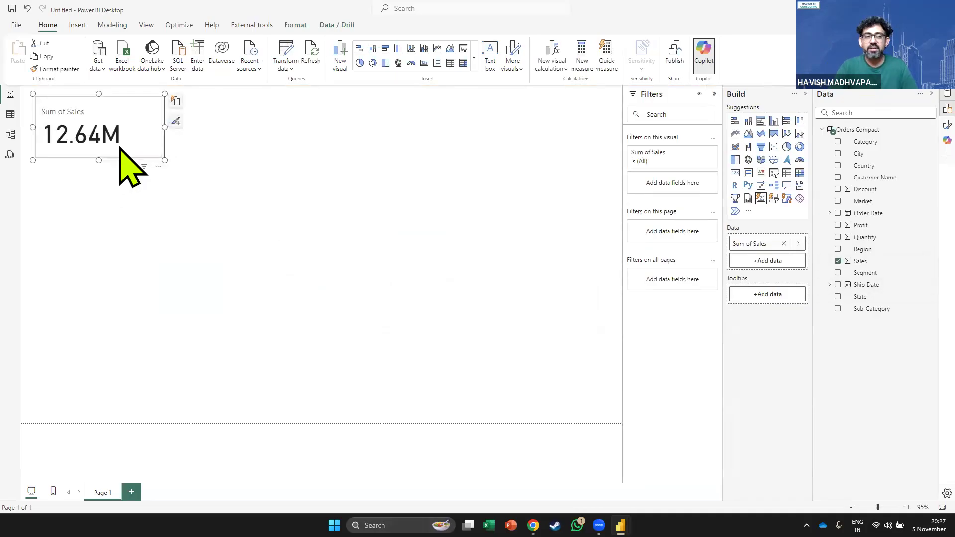
Duplicate the Sales card, place the copy beside it, and change the copy's field to Profit.
key("ctrl+c")
key("ctrl+v")
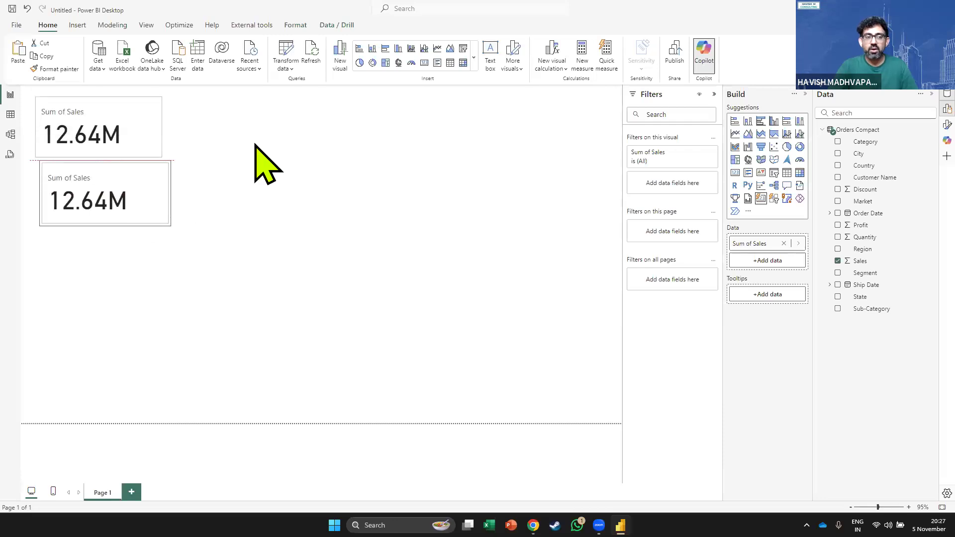
left_click_drag(882, 231, 236, 150)
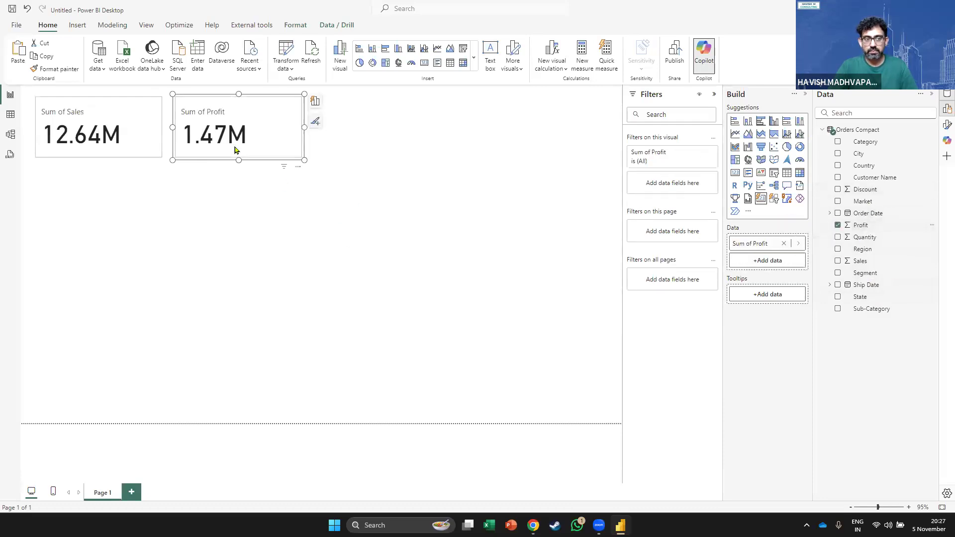
left_click(183, 187)
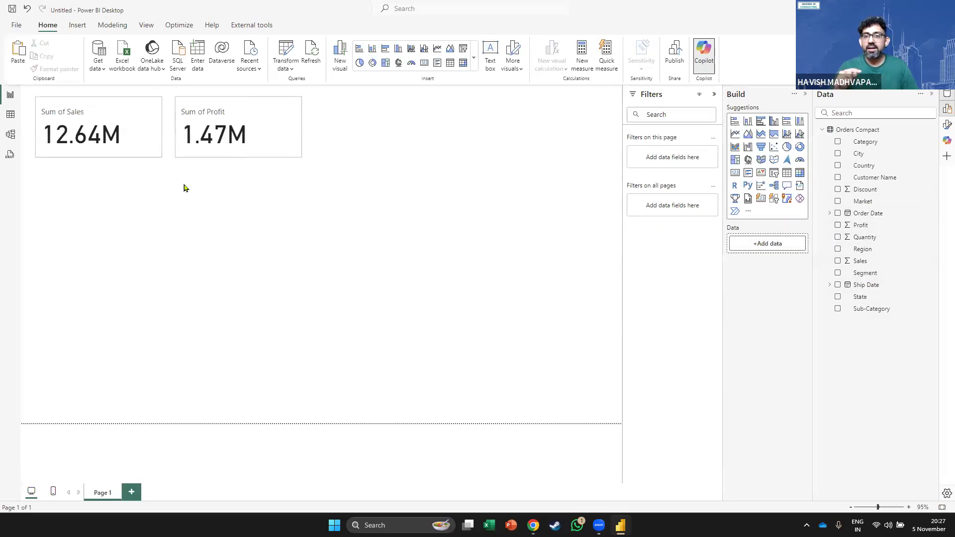
Collapse the Filters pane, then insert a map visual and enlarge it directly beneath the Sales and Profit cards.
left_click(714, 94)
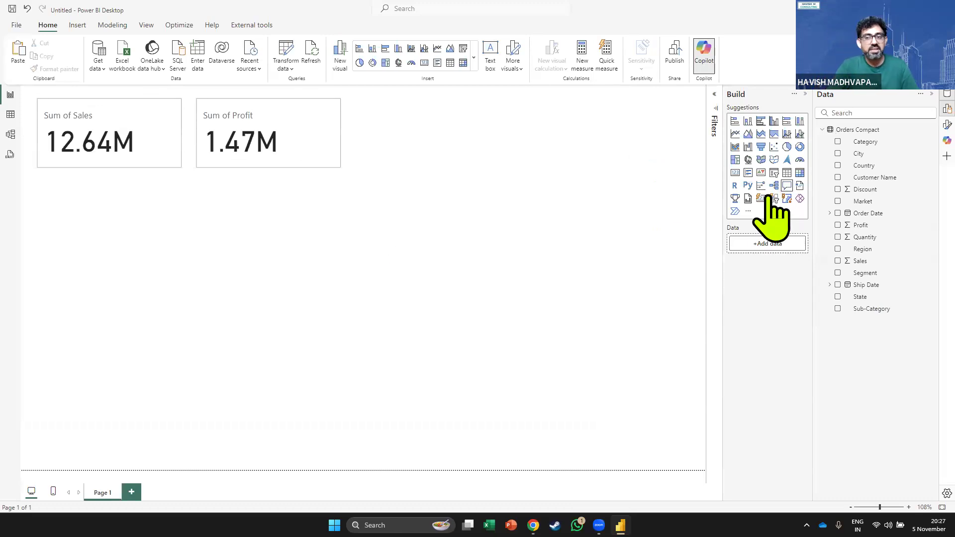
left_click(747, 159)
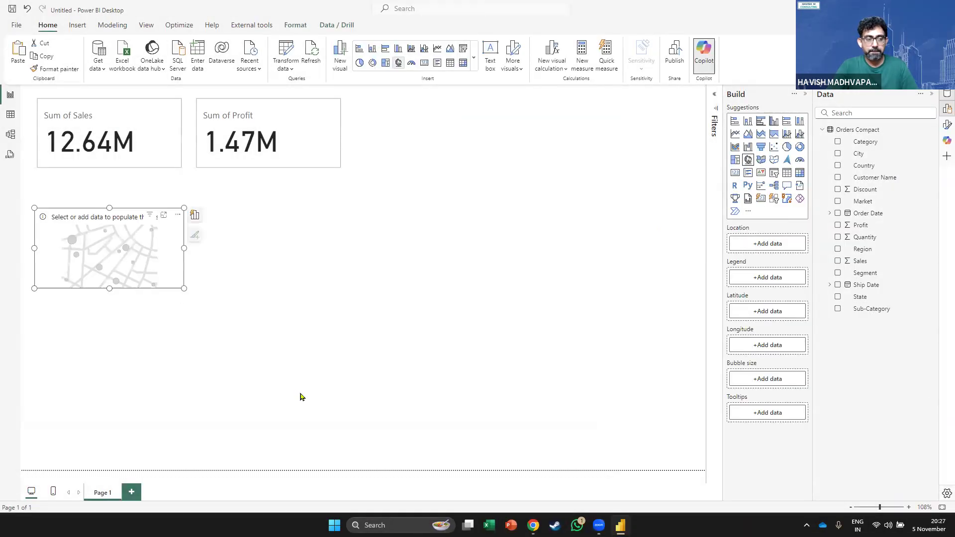
left_click_drag(184, 288, 317, 418)
left_click_drag(262, 347, 258, 325)
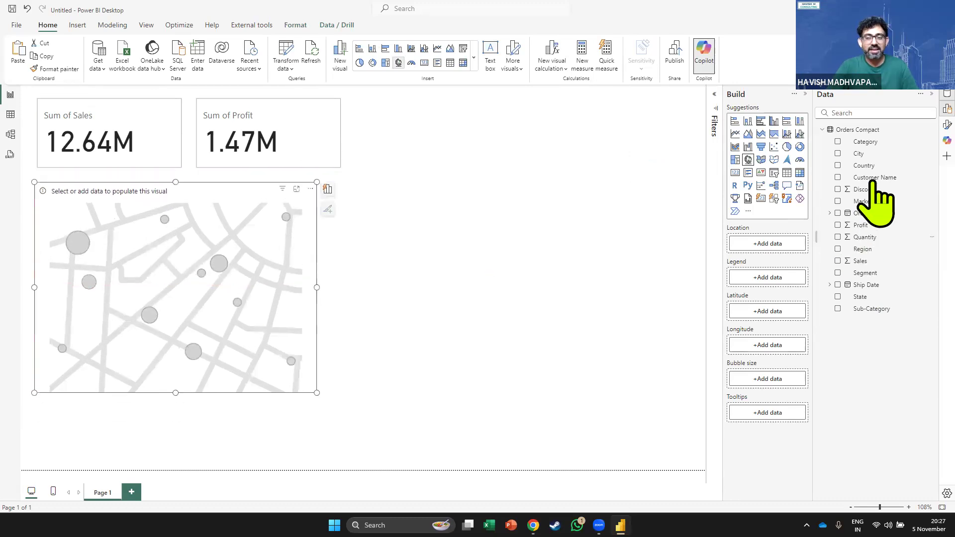
Assign State and City as the map's location fields and Sales as its bubble size.
left_click_drag(864, 298, 779, 244)
left_click_drag(858, 153, 776, 256)
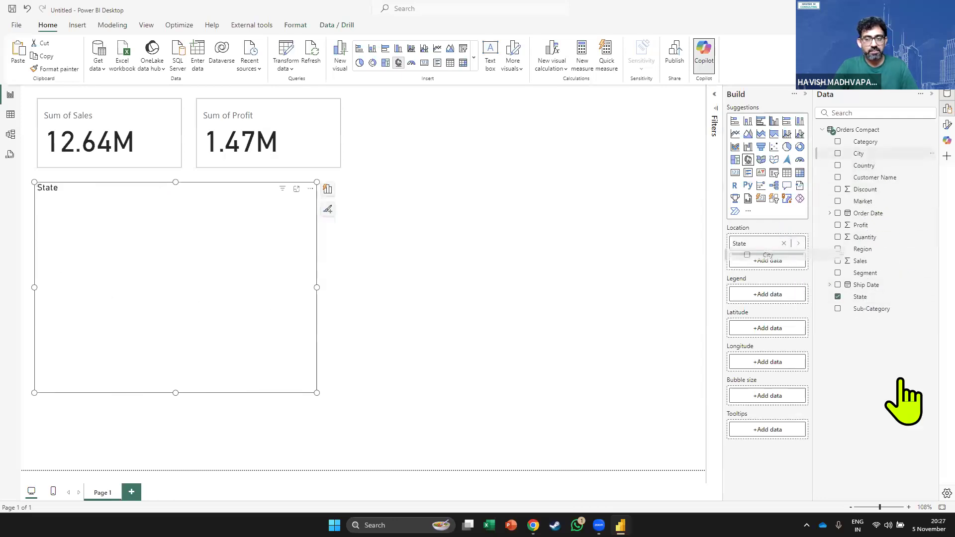
left_click_drag(858, 265, 736, 414)
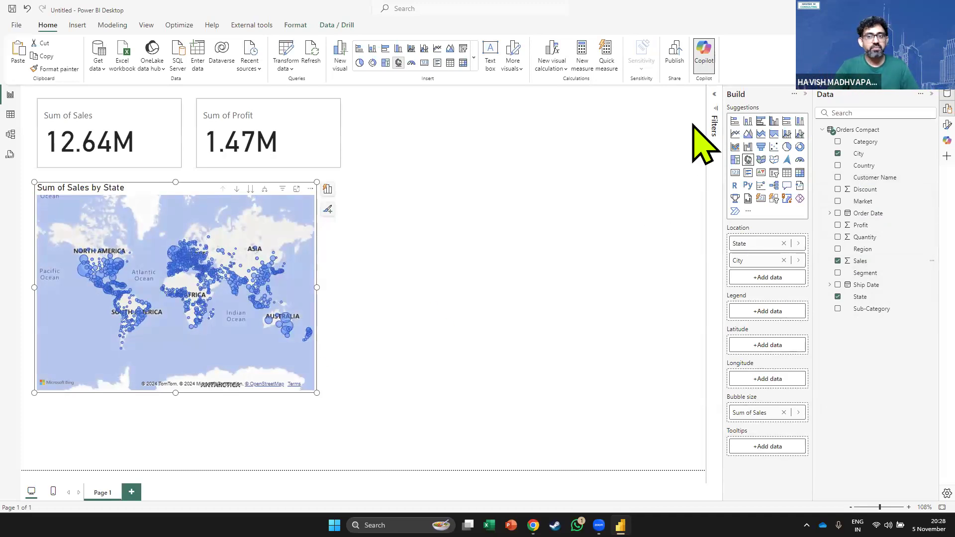
Expand the Filters pane, add Country as a page-level filter, and select India.
left_click(714, 95)
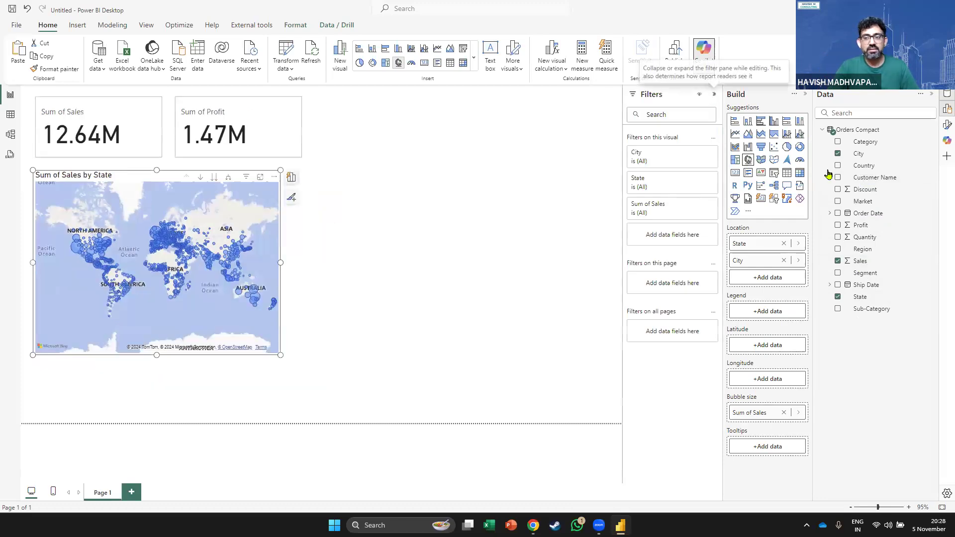
left_click_drag(786, 141, 657, 289)
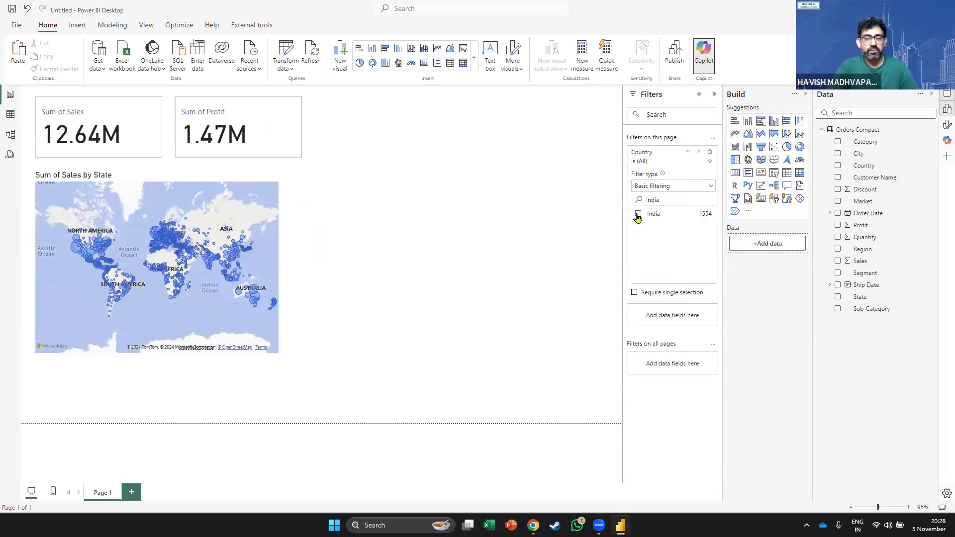
left_click(637, 214)
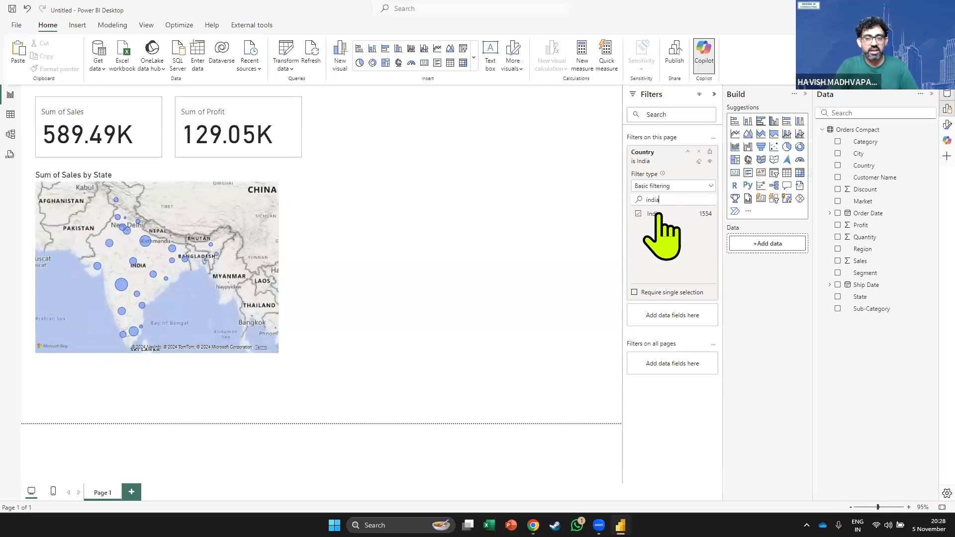
Include China in the page's Country filter alongside India.
key("ctrl+a")
type("china")
left_click(639, 214)
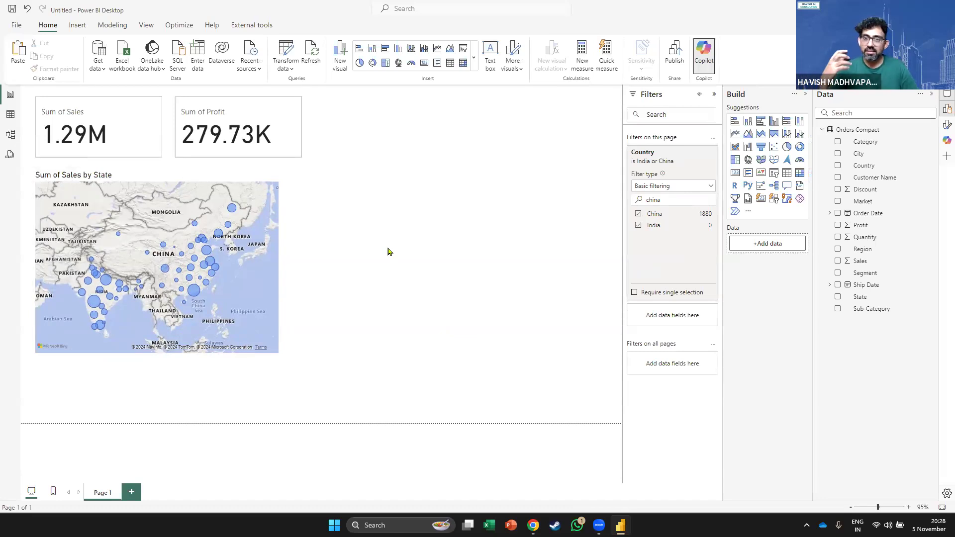
Insert a pie chart of Sales by Segment beside the map and make it narrower.
left_click(785, 148)
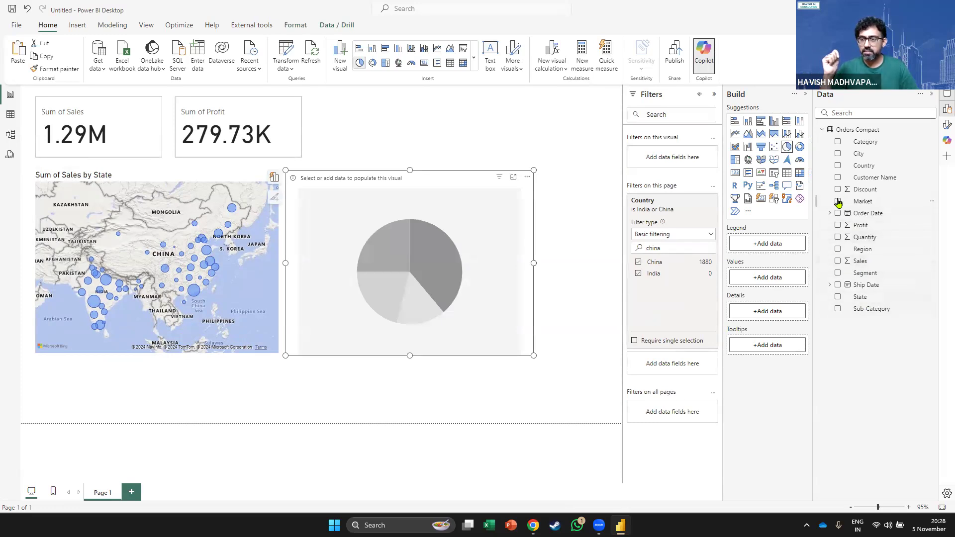
left_click(838, 273)
left_click(838, 261)
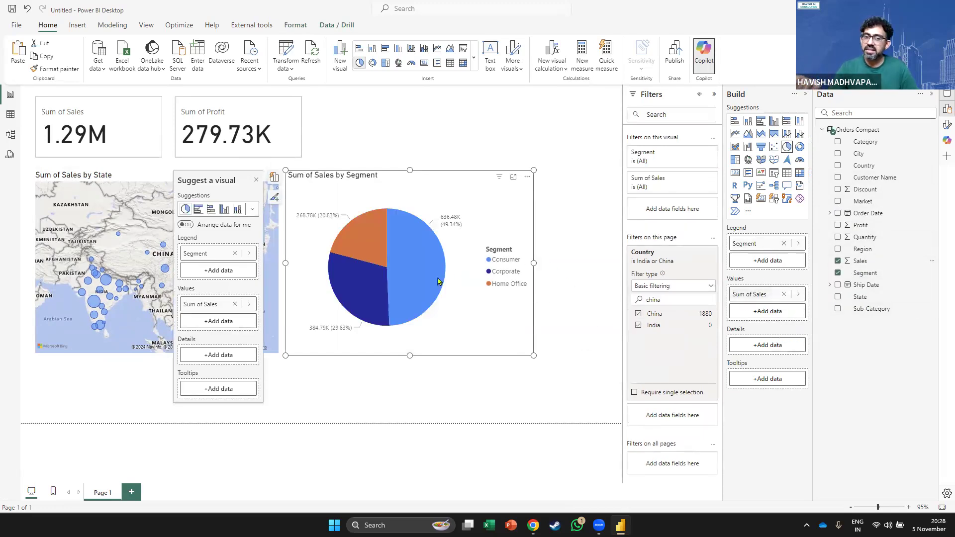
left_click_drag(534, 264, 457, 263)
Test cross-filtering by selecting the Consumer slice and the map bubbles over India, clearing each selection.
left_click(365, 266)
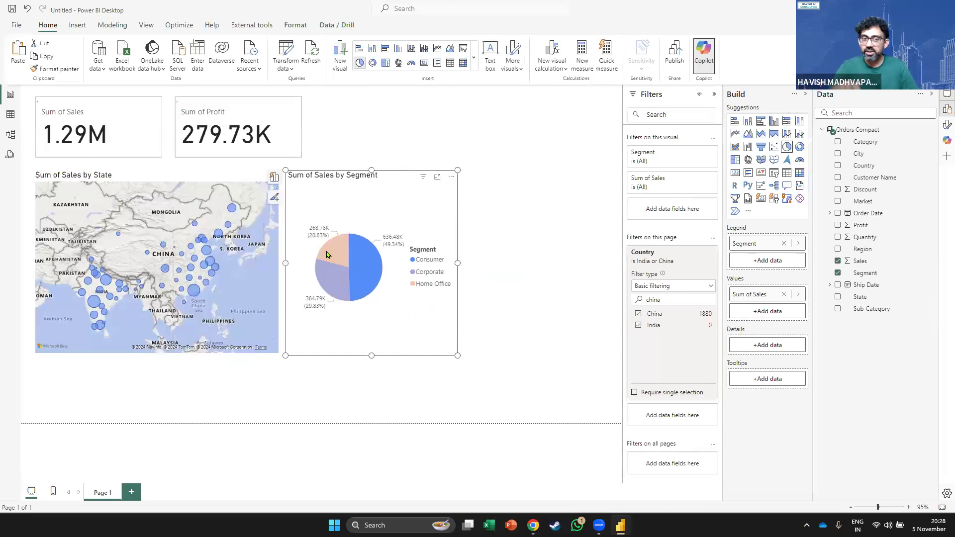
left_click(332, 280)
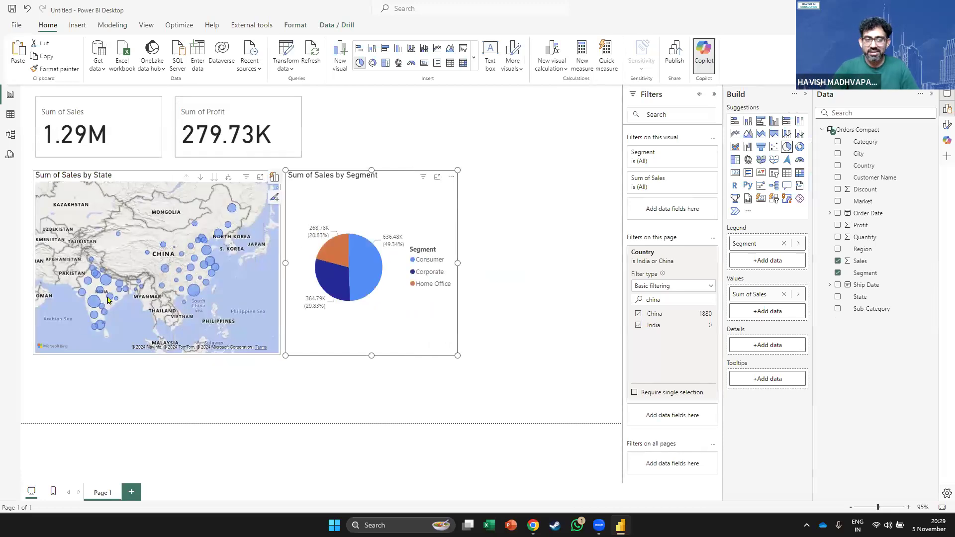
left_click_drag(68, 332, 104, 301)
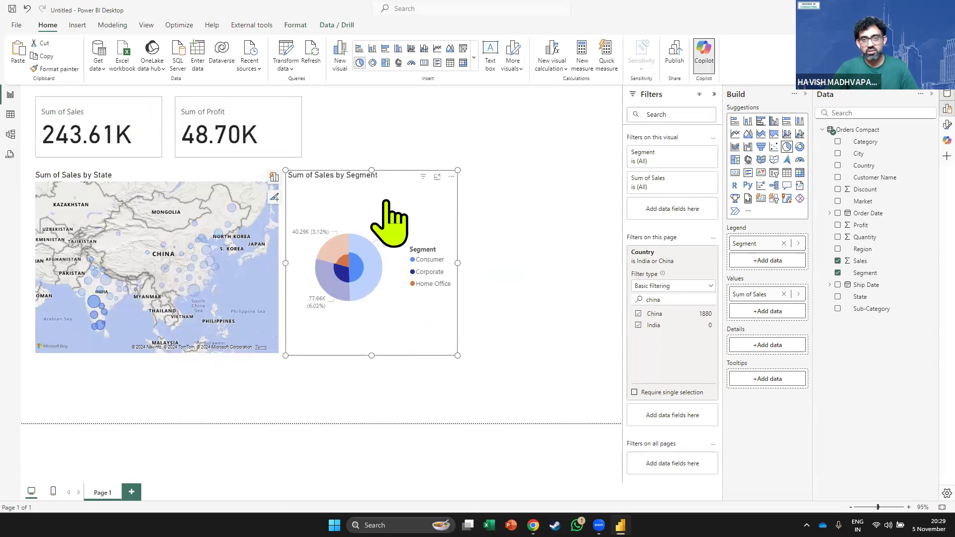
left_click(530, 224)
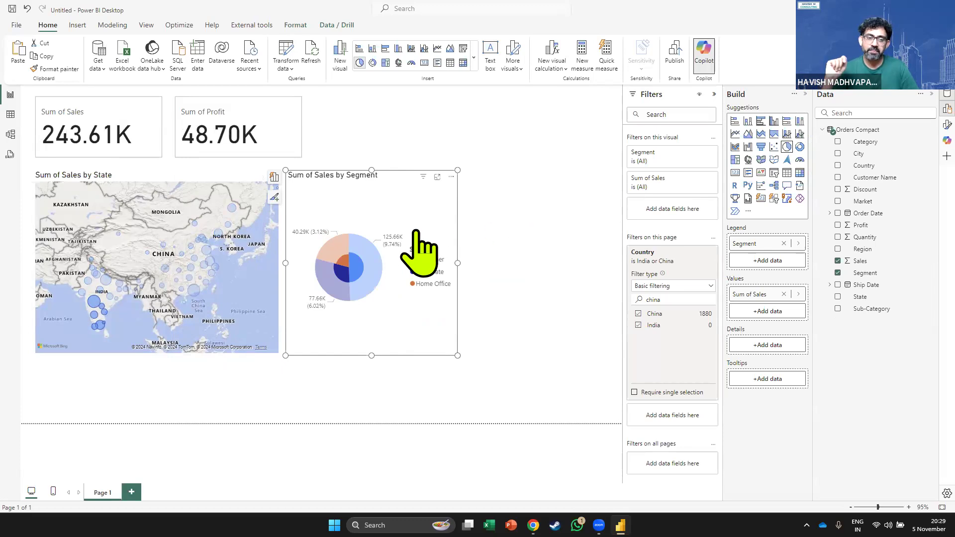
left_click(351, 254)
left_click(351, 254)
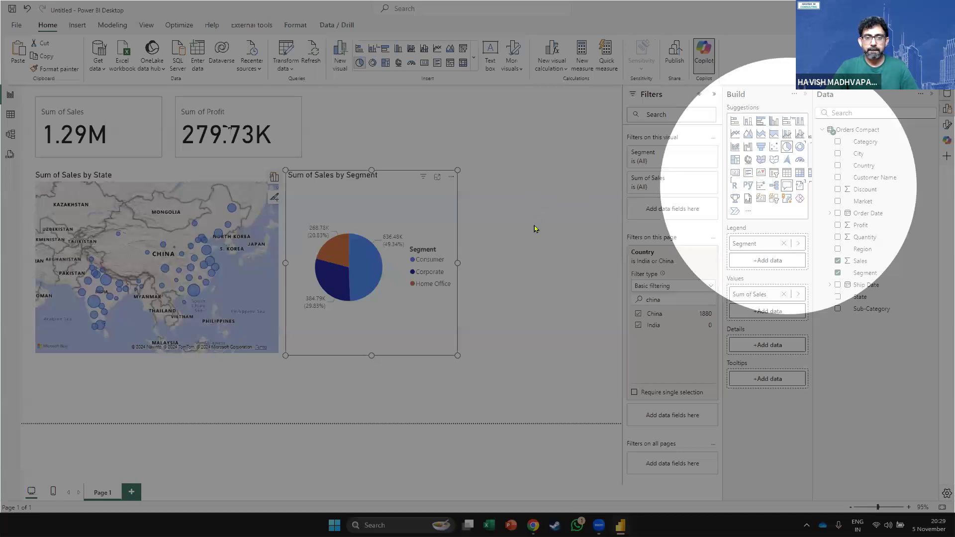
Add a Q&A visual asking "top 5 customer name by sales", widen it, and place it beside the pie chart.
double_click(550, 322)
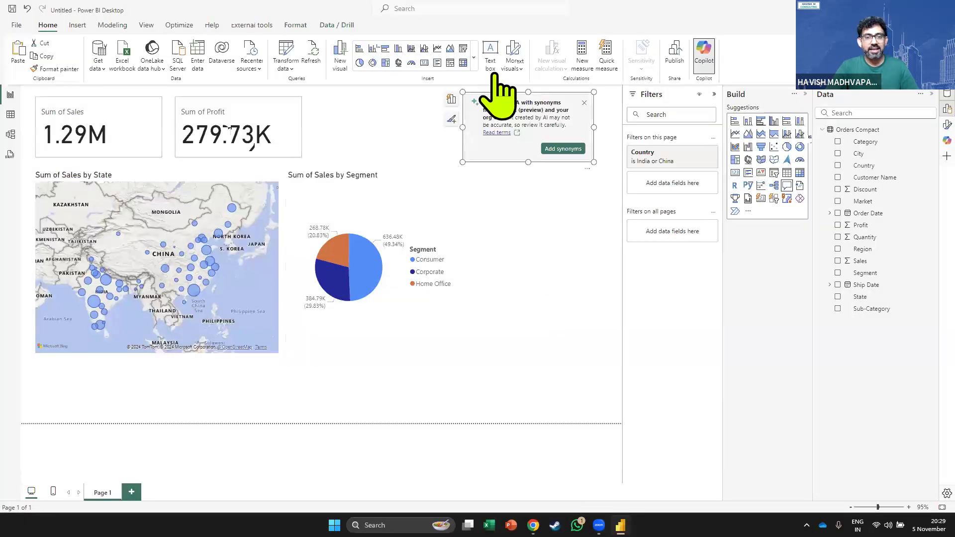
left_click(505, 103)
type("top 5 customer name bnu")
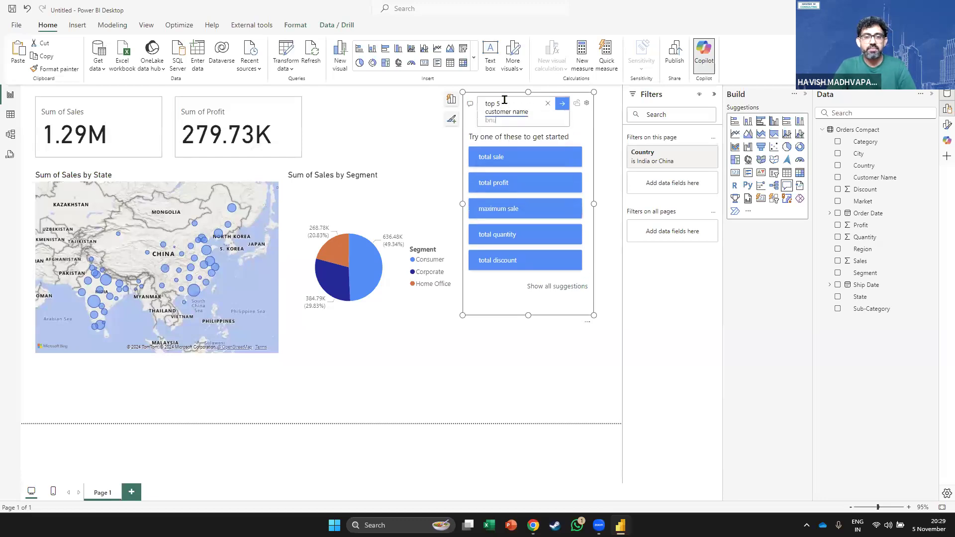
key("BackSpace")
key("BackSpace")
type("y sales")
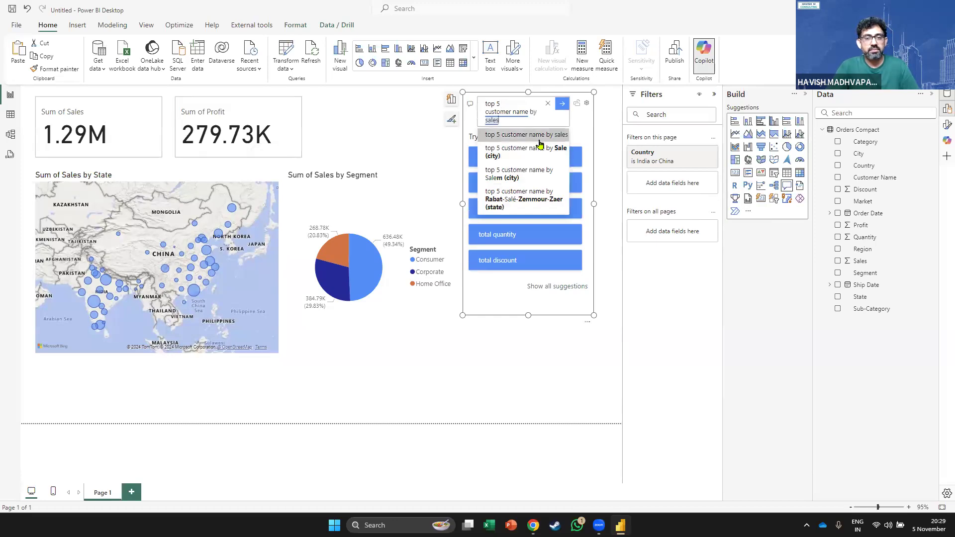
left_click(550, 144)
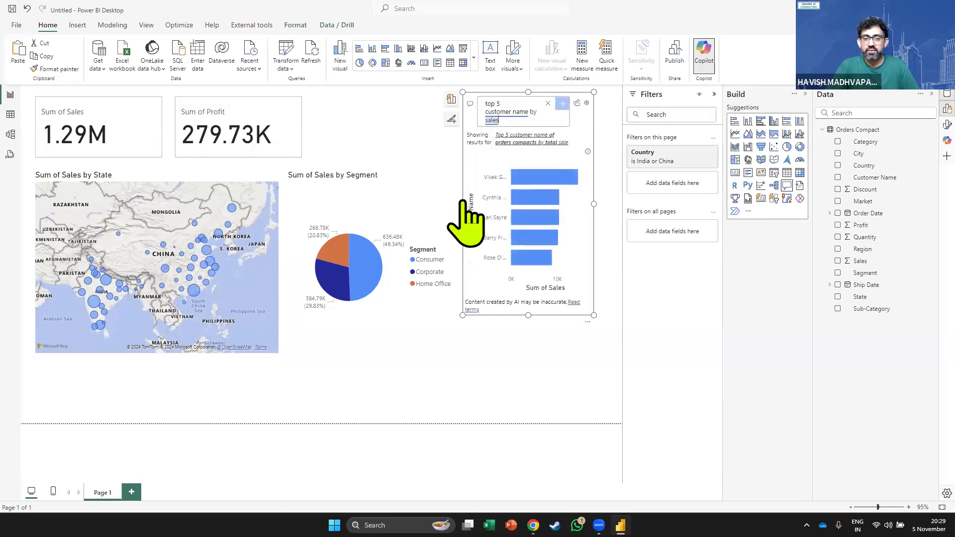
left_click_drag(459, 203, 448, 204)
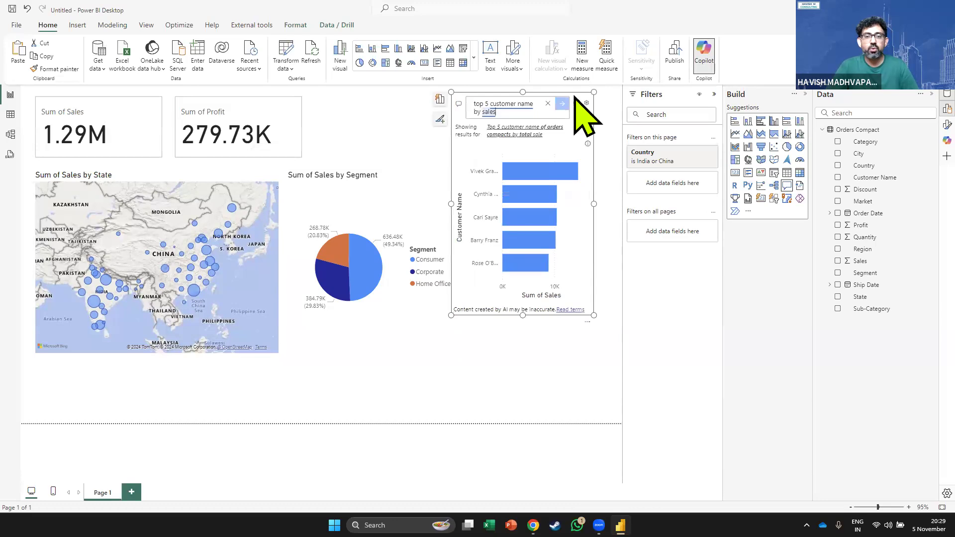
left_click_drag(594, 120, 547, 140)
Insert a slicer beside the Profit card and assign Category as its field.
left_click(774, 171)
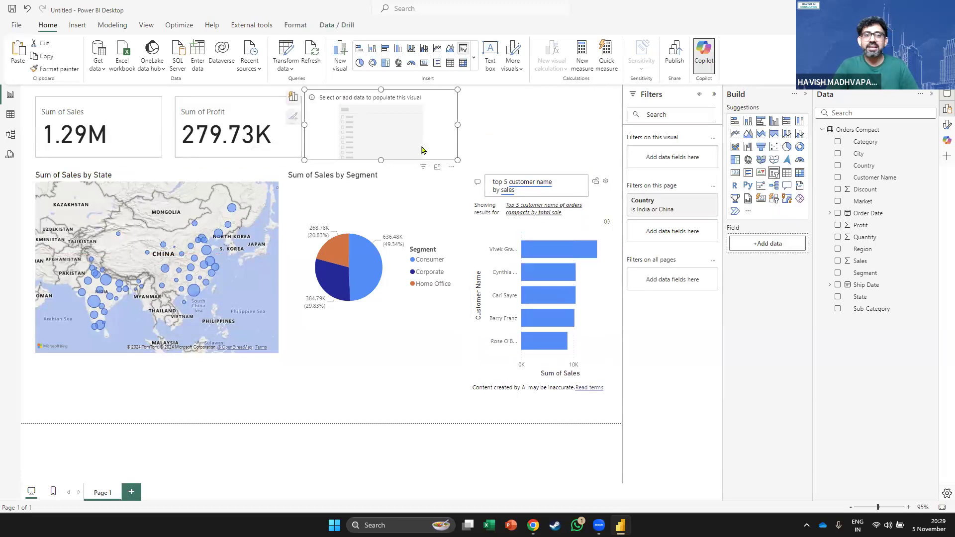
left_click_drag(431, 152, 444, 152)
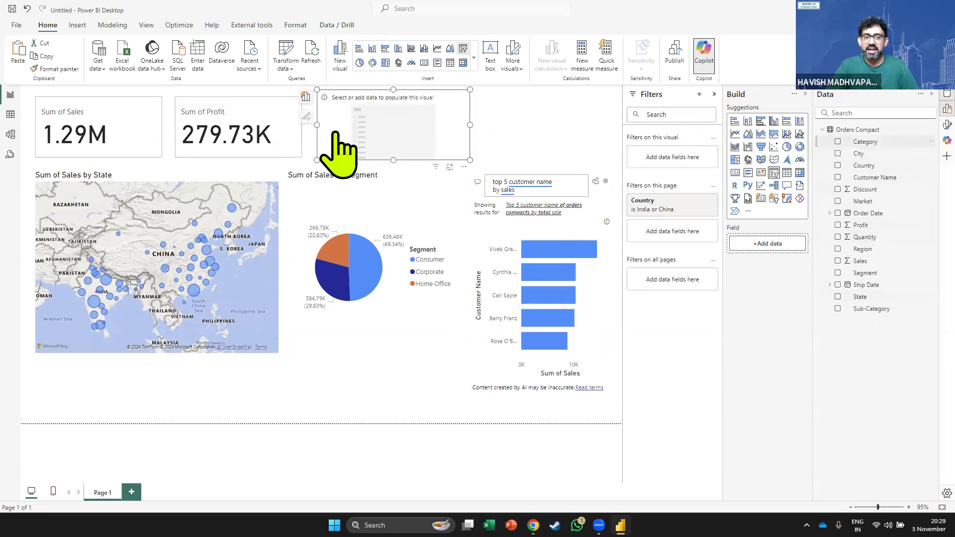
left_click_drag(866, 141, 333, 139)
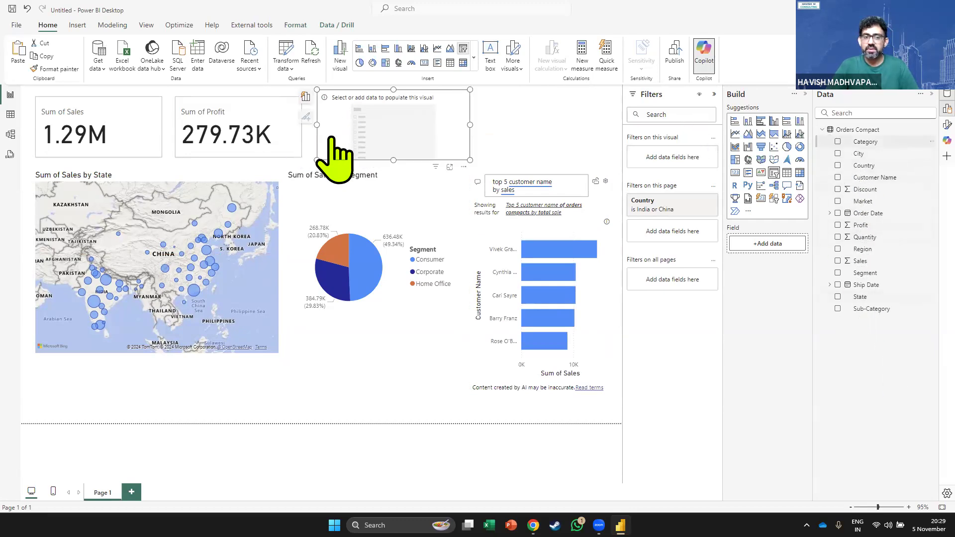
left_click(261, 396)
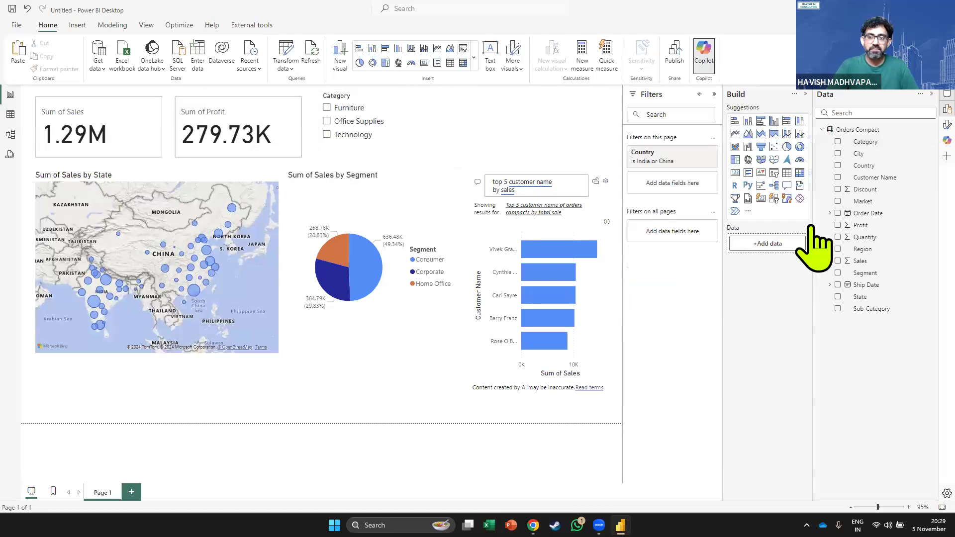
Add a second slicer for Order Date above the top-customers visual and try its date range slider.
left_click(774, 172)
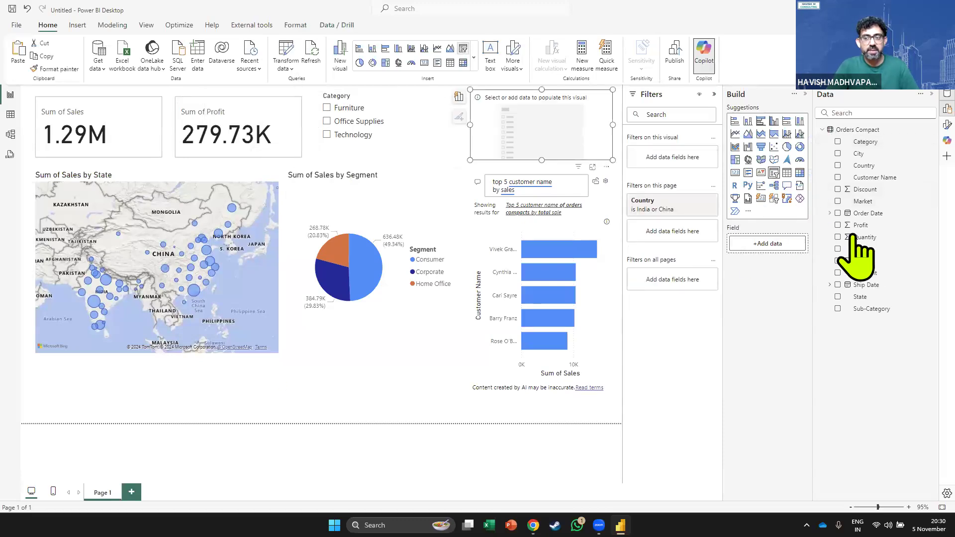
left_click(837, 213)
left_click_drag(483, 125, 460, 136)
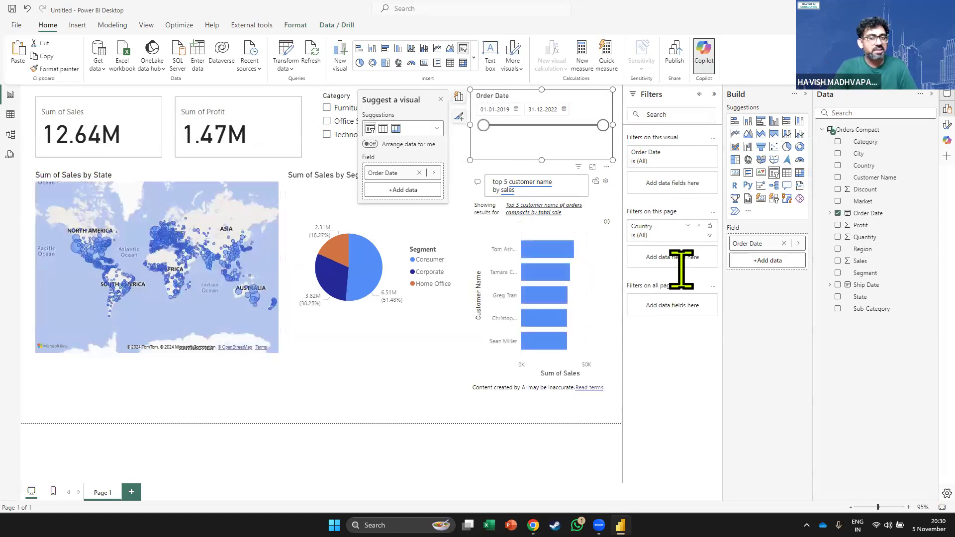
Expand the page's Country filter, search for india, and limit the page to India.
left_click(673, 231)
left_click(673, 274)
type("india")
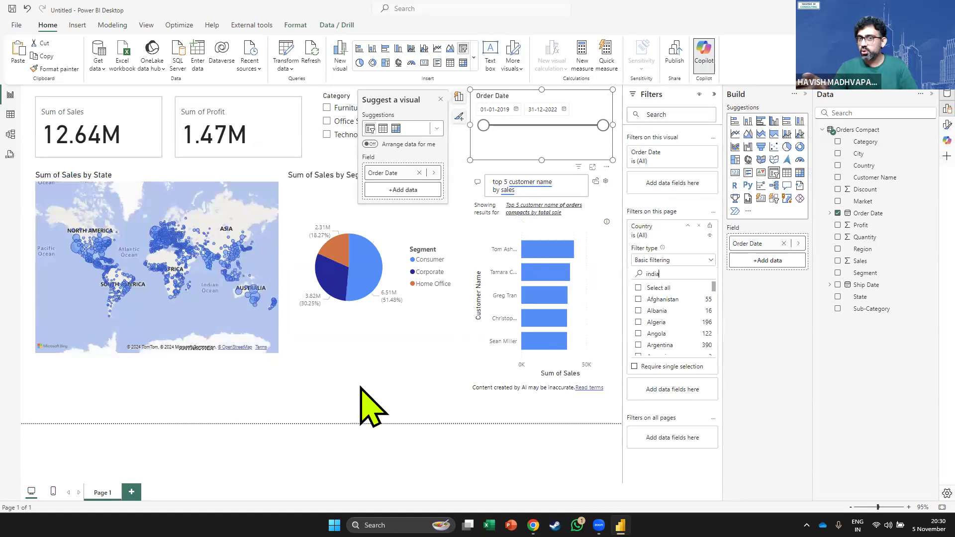
left_click(638, 288)
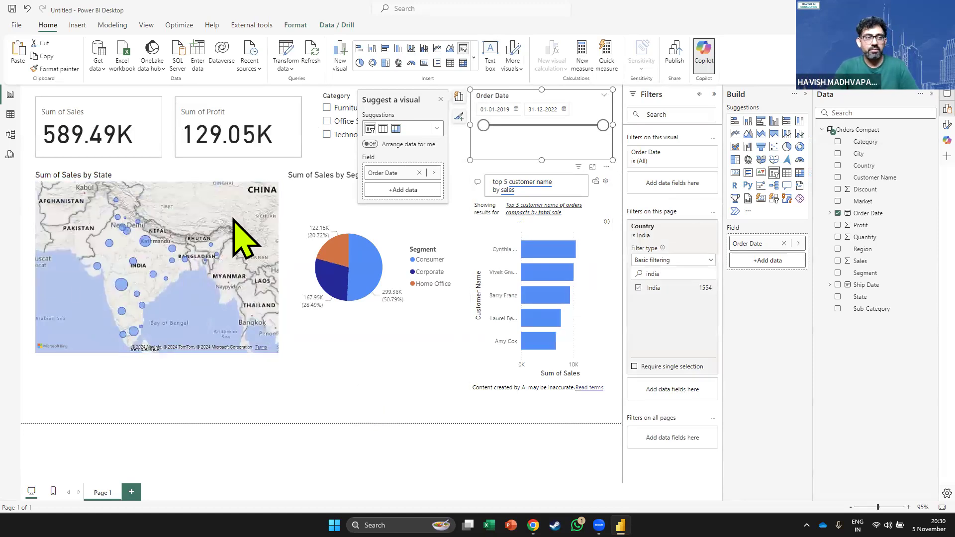
Switch to YouTube in the browser, open the Power BI Complete Course playlist, and browse its chart lessons.
key("alt+Tab")
key("alt+Tab")
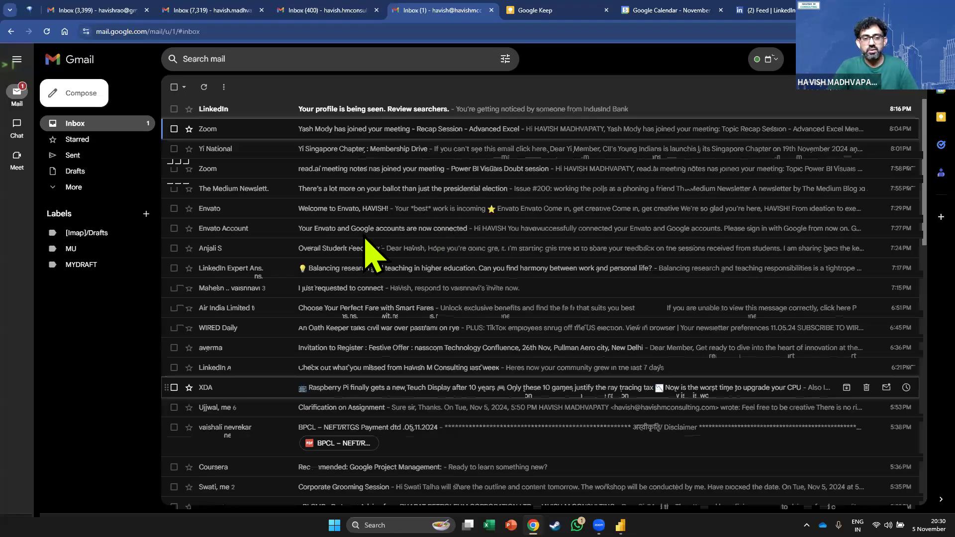
key("alt+Tab")
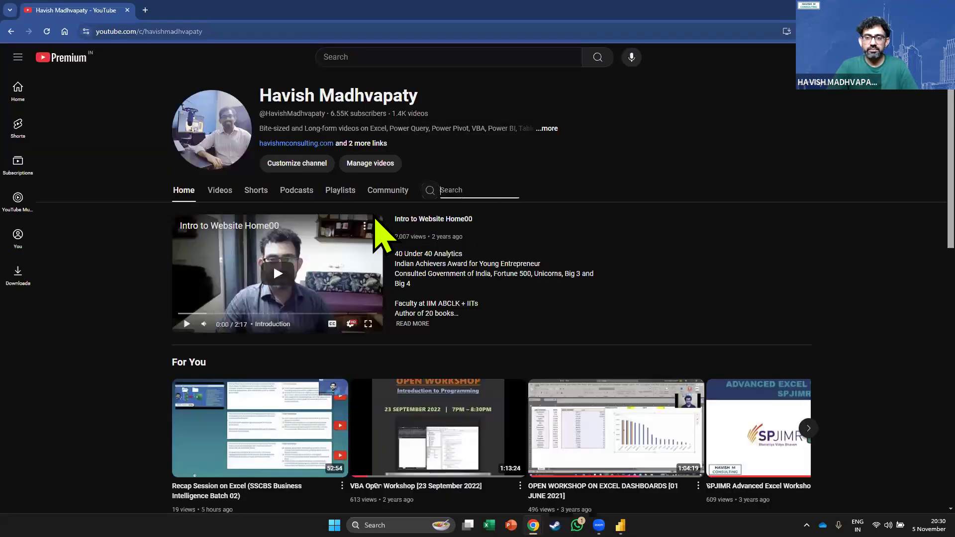
left_click(797, 199)
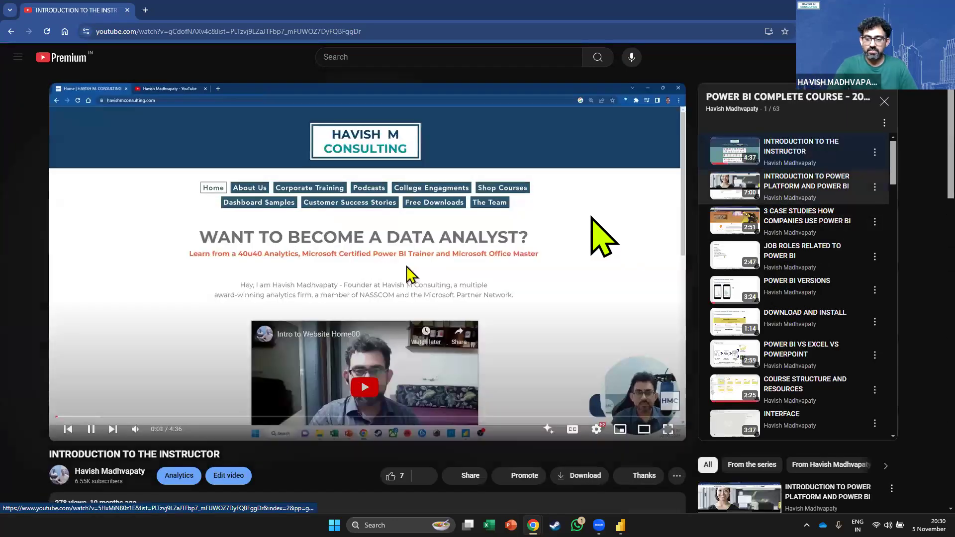
scroll(796, 239, "down", 7)
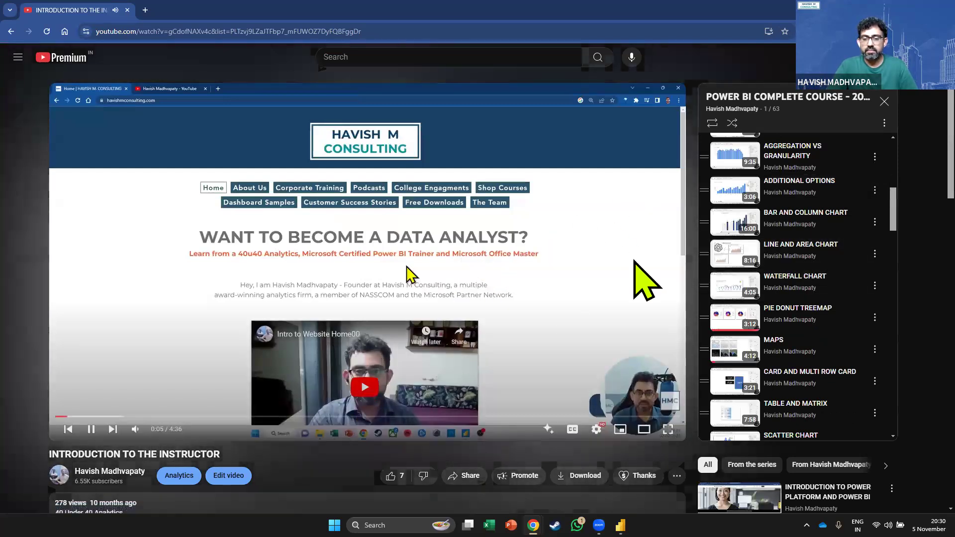
Skip ahead in the Introduction to the Instructor video to about 2:14.
key("Right")
key("Right")
key("Right")
key("Right")
key("Right")
key("Right")
key("Right")
key("Right")
key("Right")
key("Right")
key("Right")
key("Right")
key("Right")
key("Right")
key("Right")
key("Right")
key("Right")
key("Right")
key("Right")
key("Right")
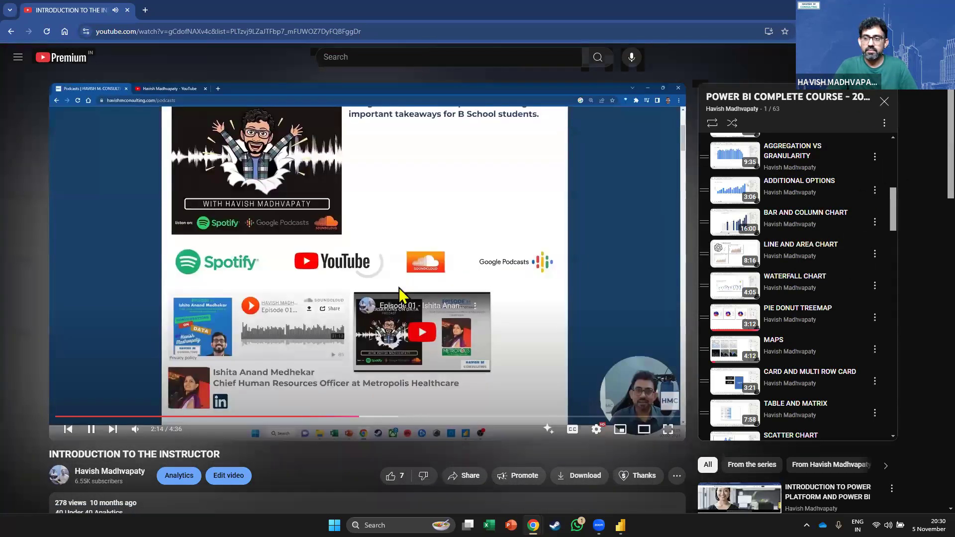
Open the Waterfall Chart lesson from the playlist, then switch back to the Power BI report.
left_click(787, 279)
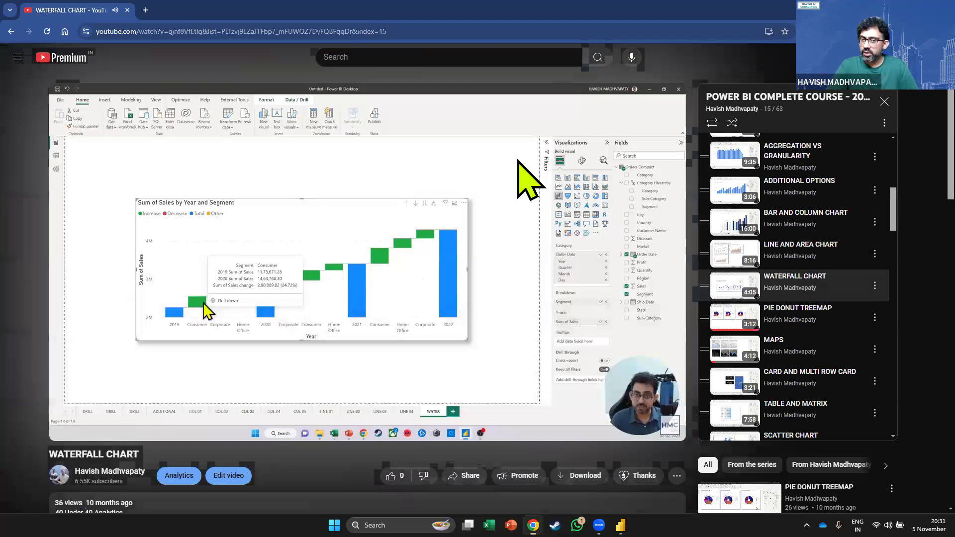
key("alt+Tab")
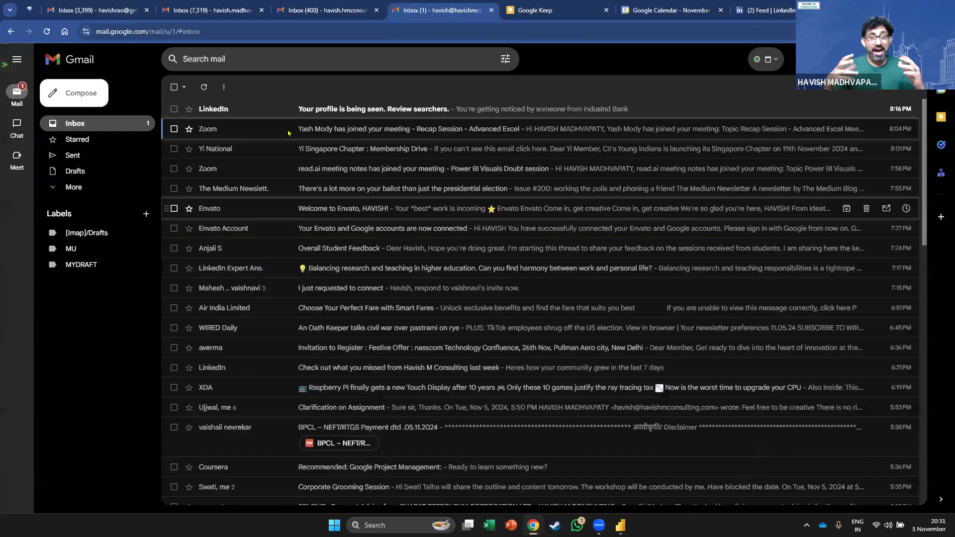
key("alt+Tab")
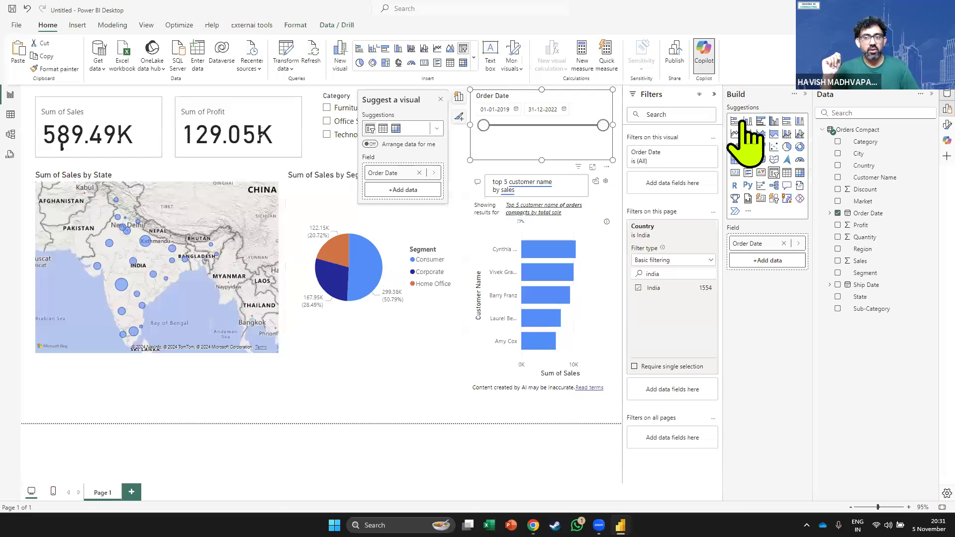
Add a second report page with a stacked column chart of Sales by Order Date, enlarged and moved away from the page corner.
key("ctrl")
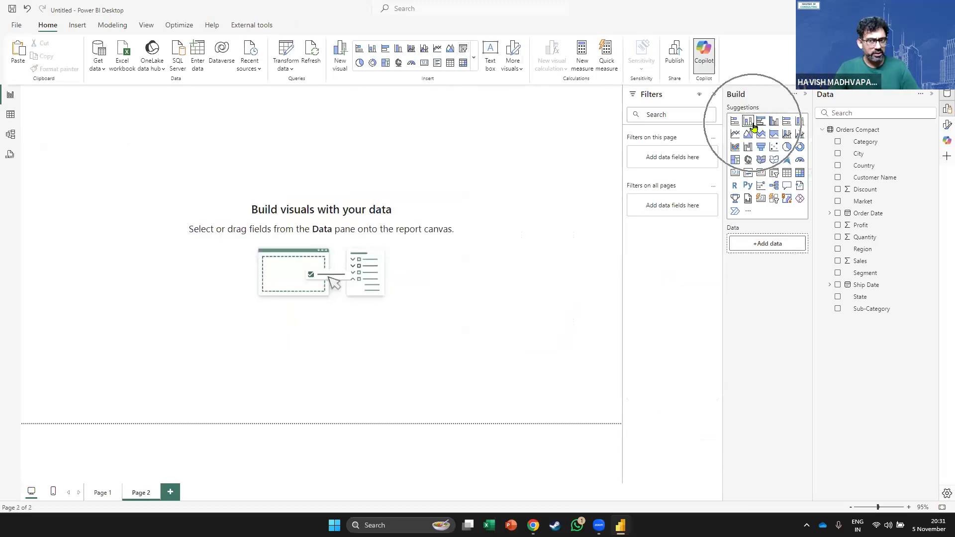
key("ctrl")
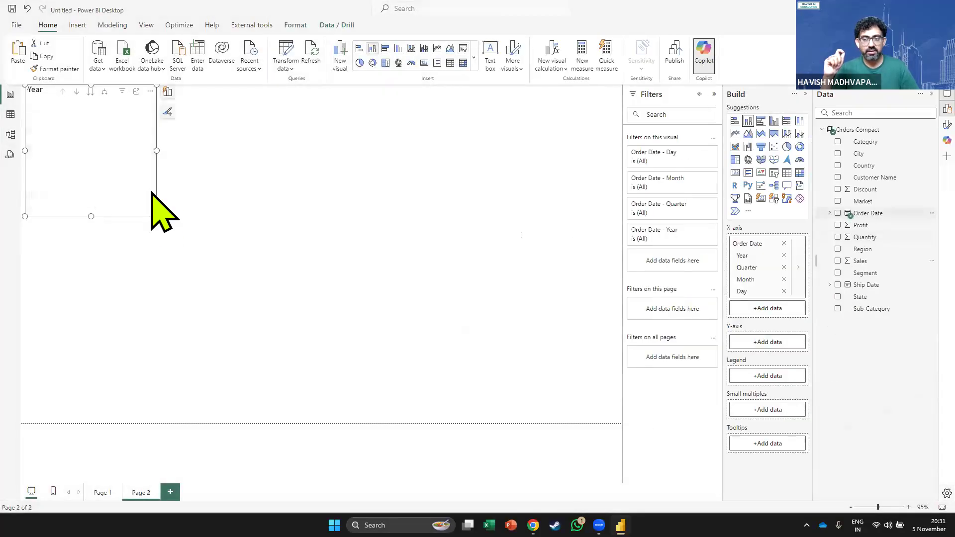
left_click_drag(156, 216, 362, 333)
left_click_drag(159, 150, 172, 178)
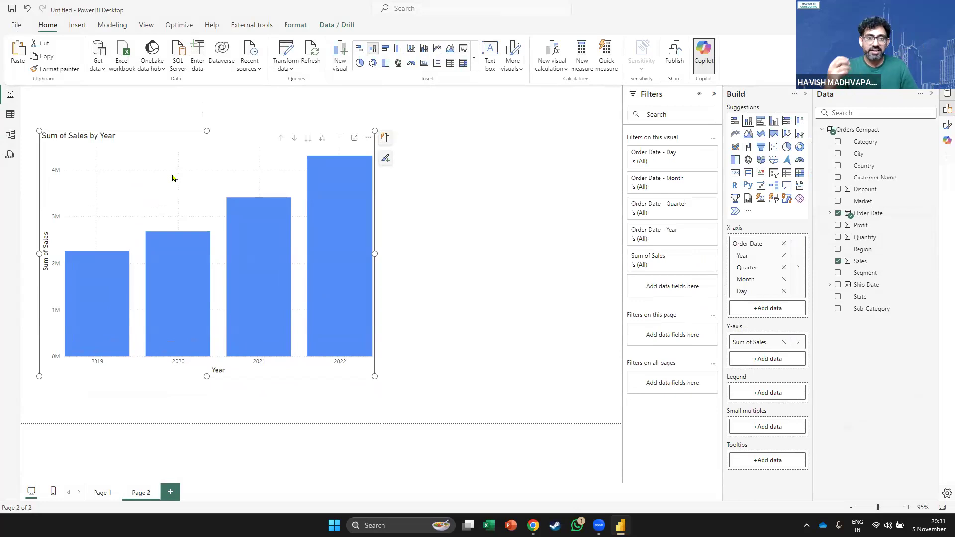
Expand the Sales chart's date hierarchy through quarter and month to day, look over the daily columns, and drill back up to years.
left_click(324, 140)
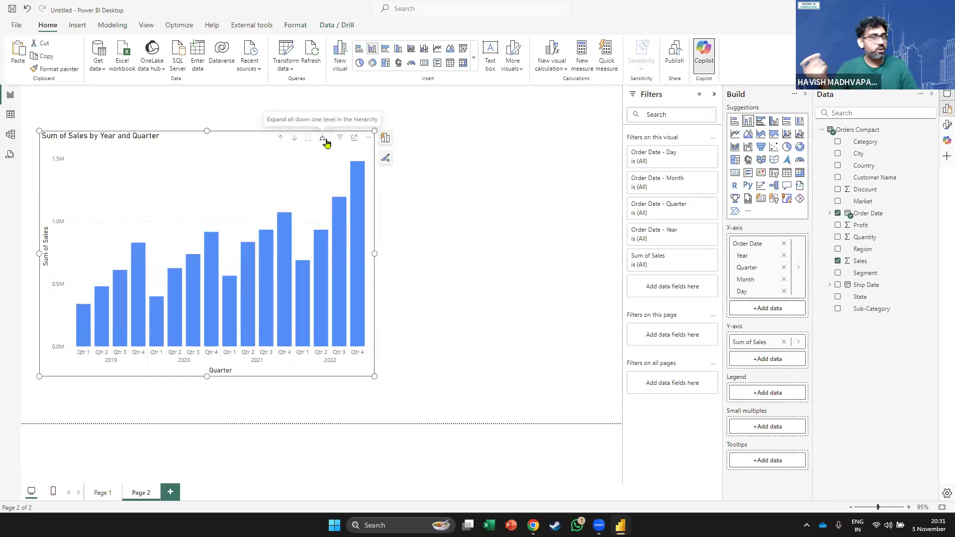
left_click(324, 140)
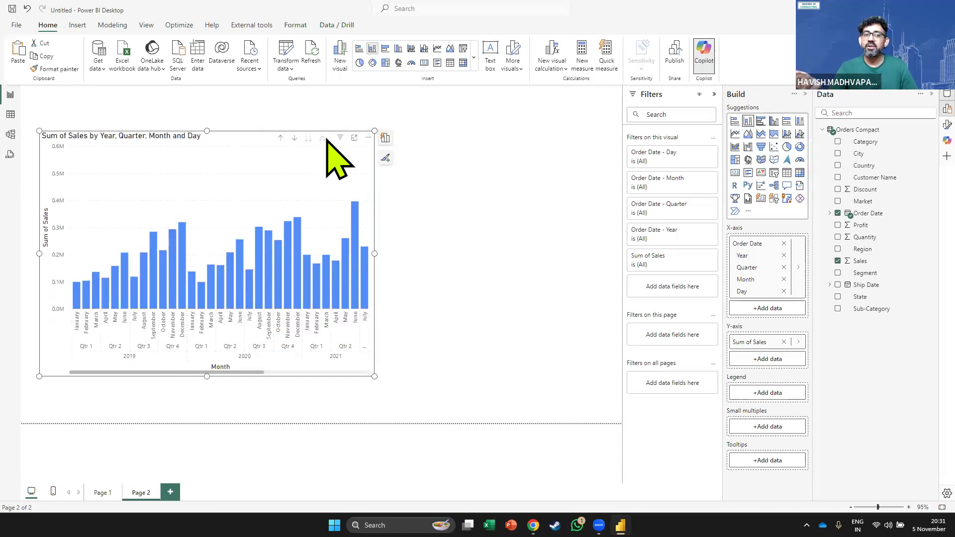
left_click(324, 141)
left_click_drag(72, 373, 43, 370)
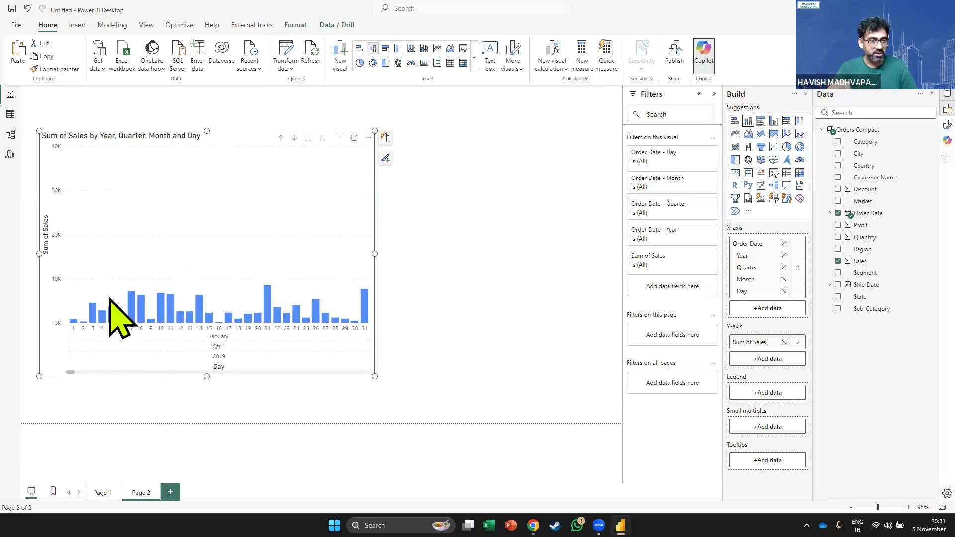
left_click(280, 141)
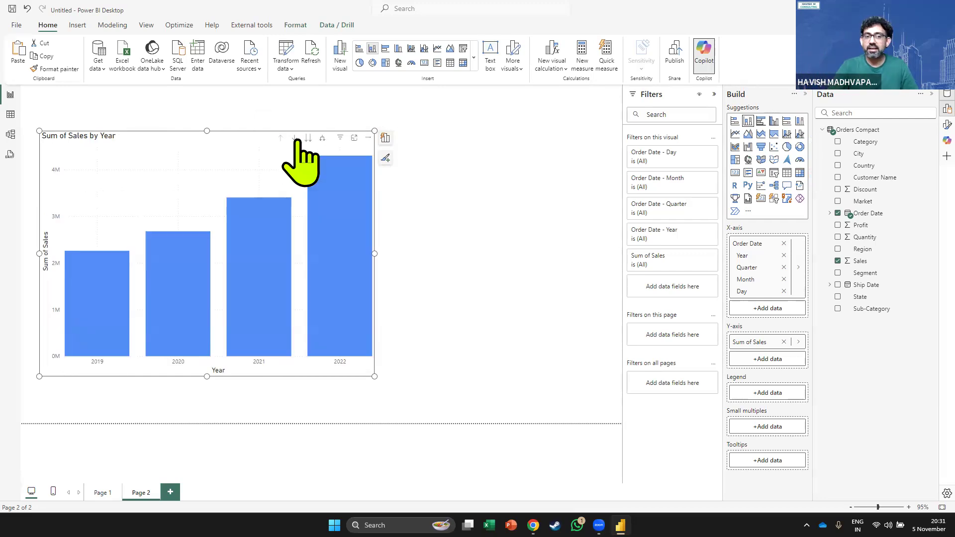
Enable drill-down on the Sales chart, drill through 2021, Qtr 3 and August to the daily columns, and drill back up to years.
left_click(295, 138)
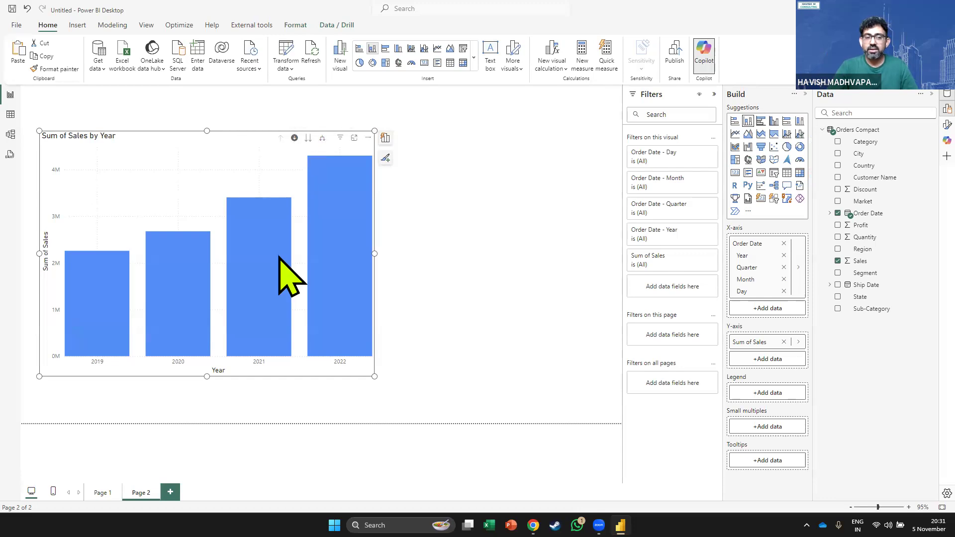
left_click(277, 274)
left_click(249, 274)
left_click(204, 281)
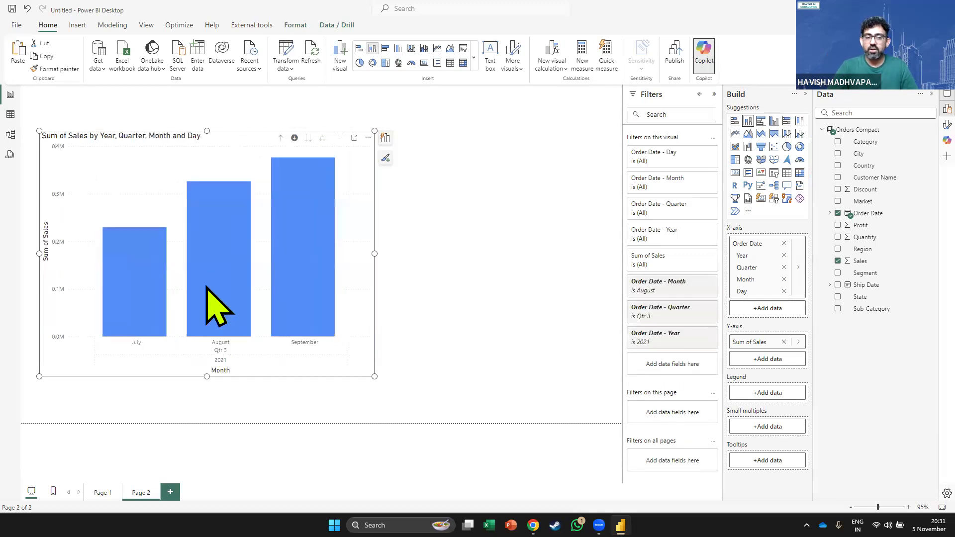
mouse_move(132, 316)
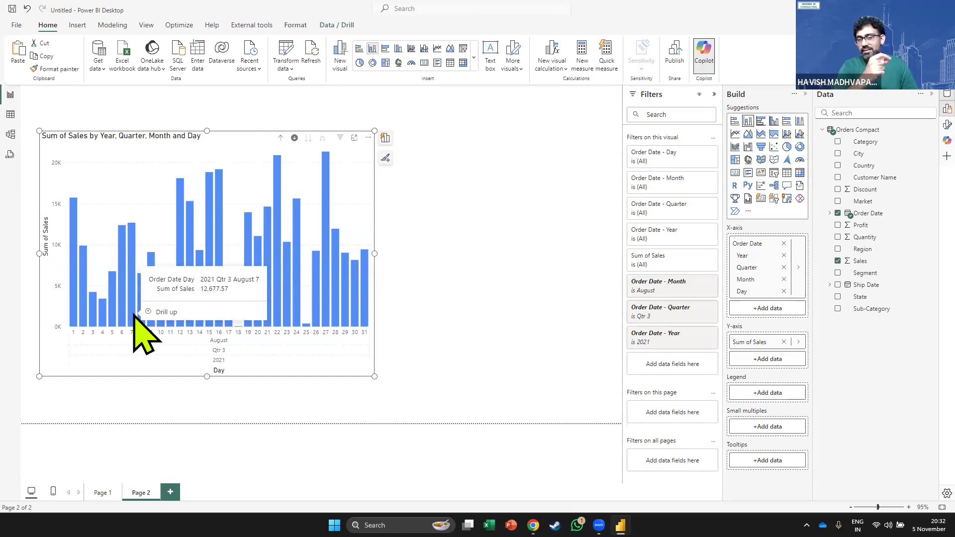
left_click(280, 138)
double_click(280, 139)
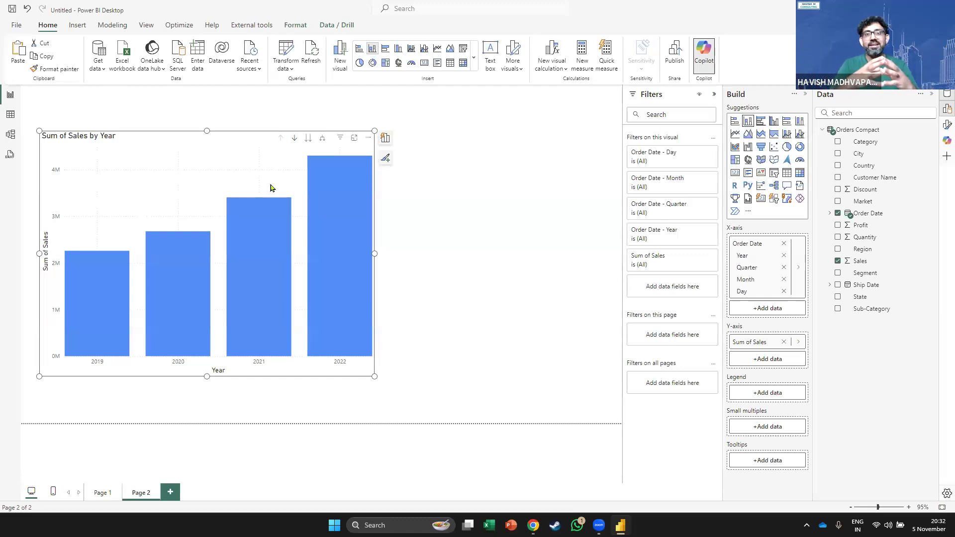
Move the Sales chart to the quarter level combined across all years, inspect Qtr 4, and return to the year level.
left_click(308, 140)
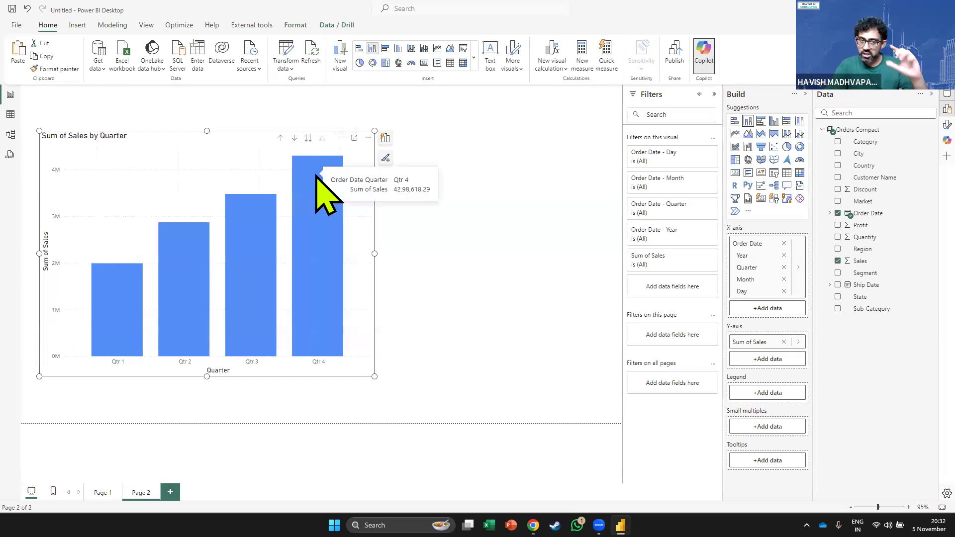
mouse_move(316, 175)
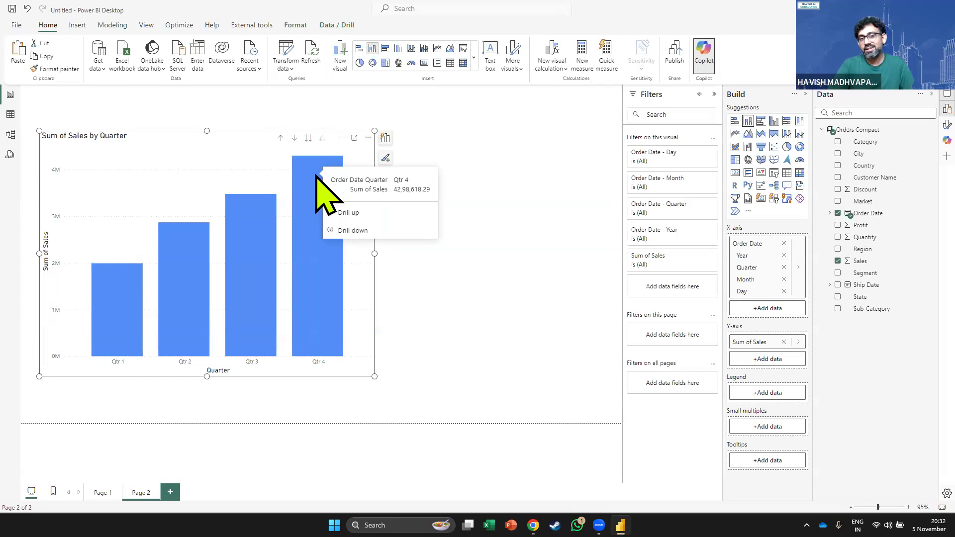
left_click(281, 139)
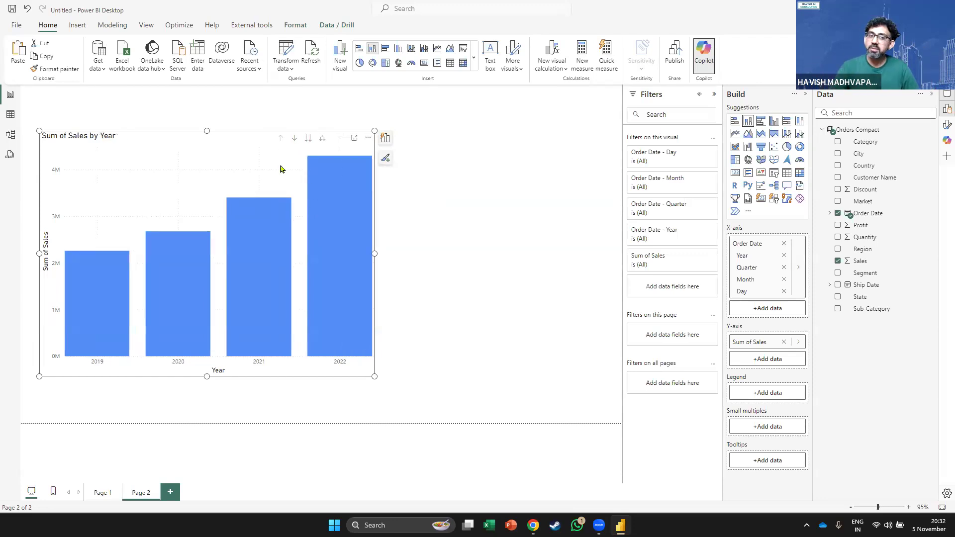
Show the Sales by Year chart as a table, expand it to quarters, drill back up, and return to the report.
left_click(369, 138)
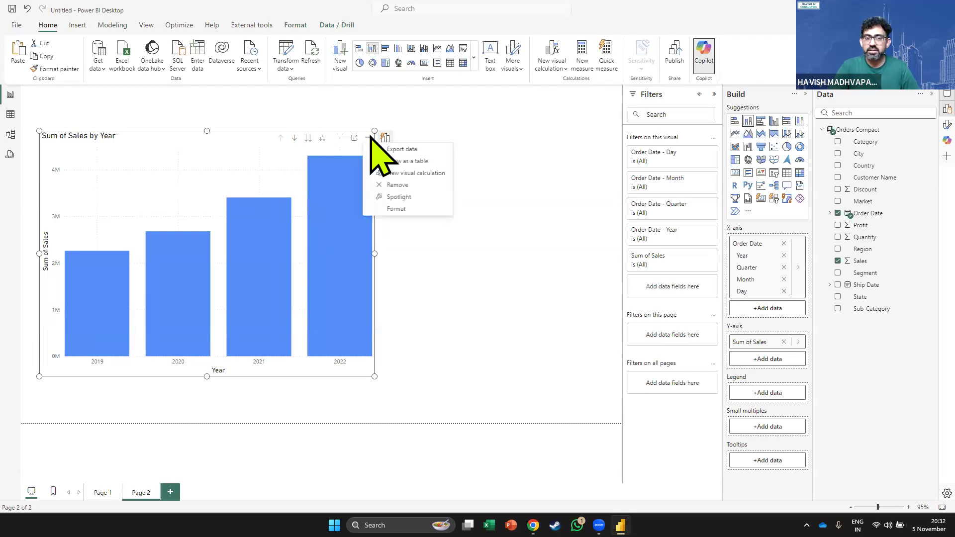
left_click(408, 162)
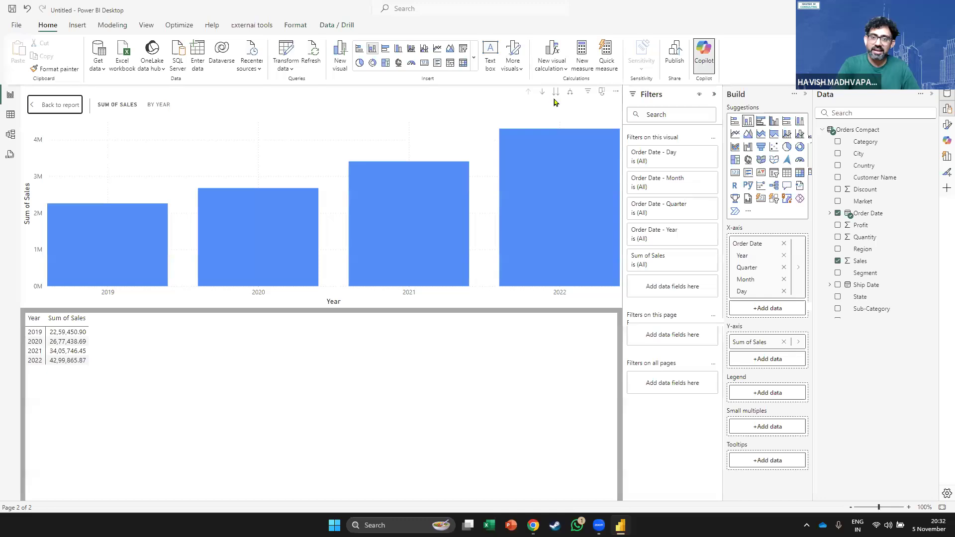
left_click(570, 92)
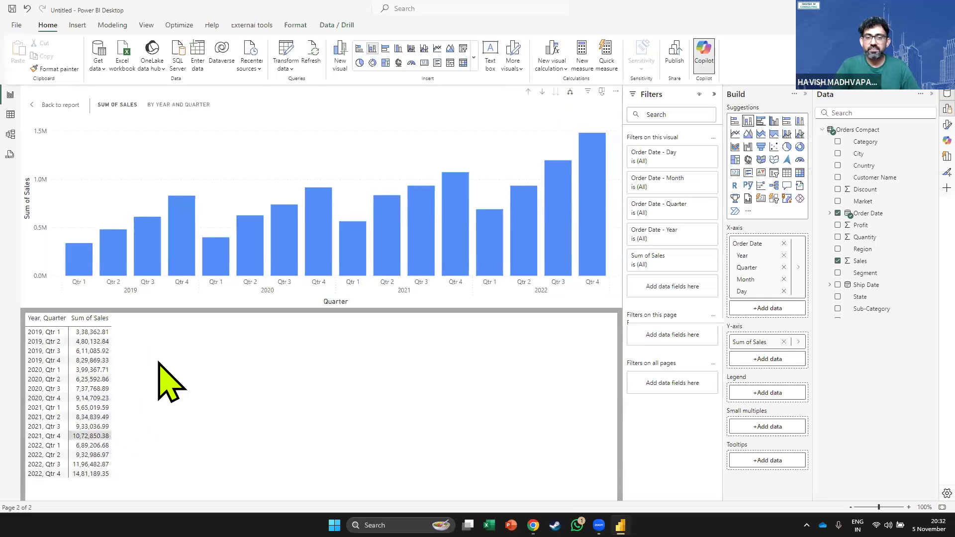
left_click(528, 91)
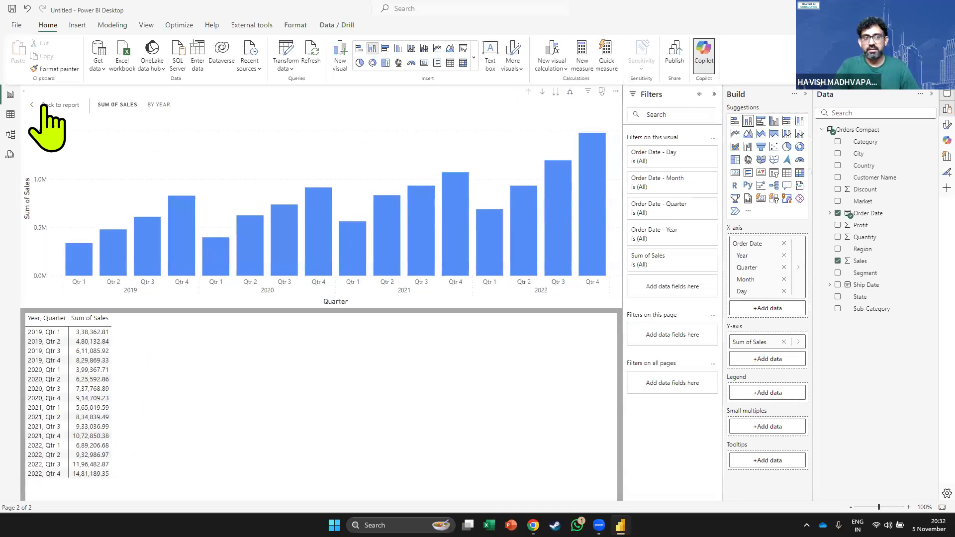
left_click(45, 106)
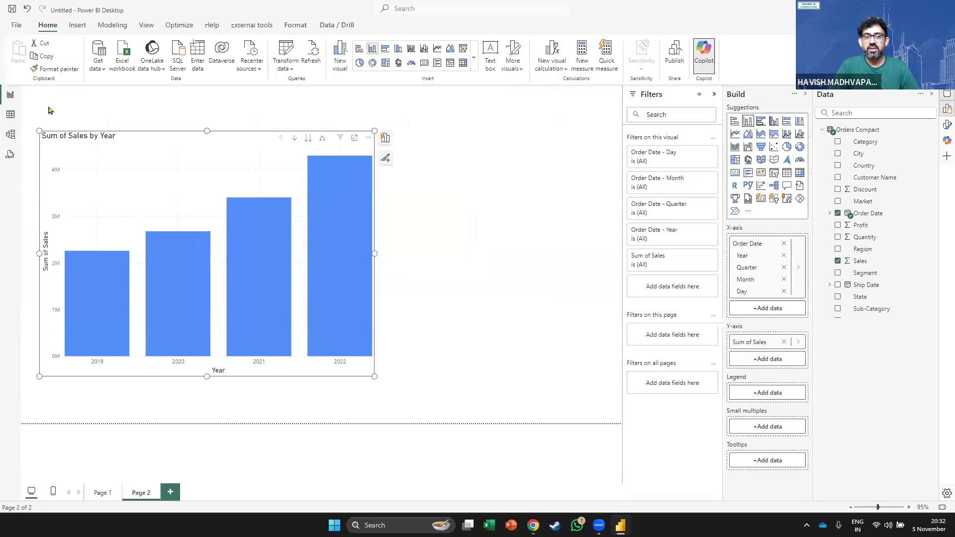
Spotlight the Sum of Sales by Segment pie chart on Page 1 and clear the spotlight.
left_click(369, 138)
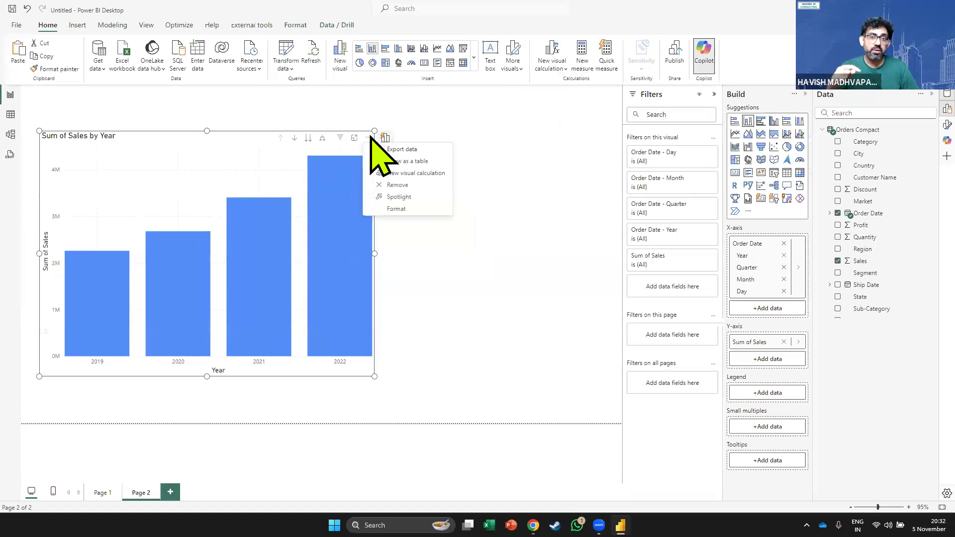
left_click(103, 492)
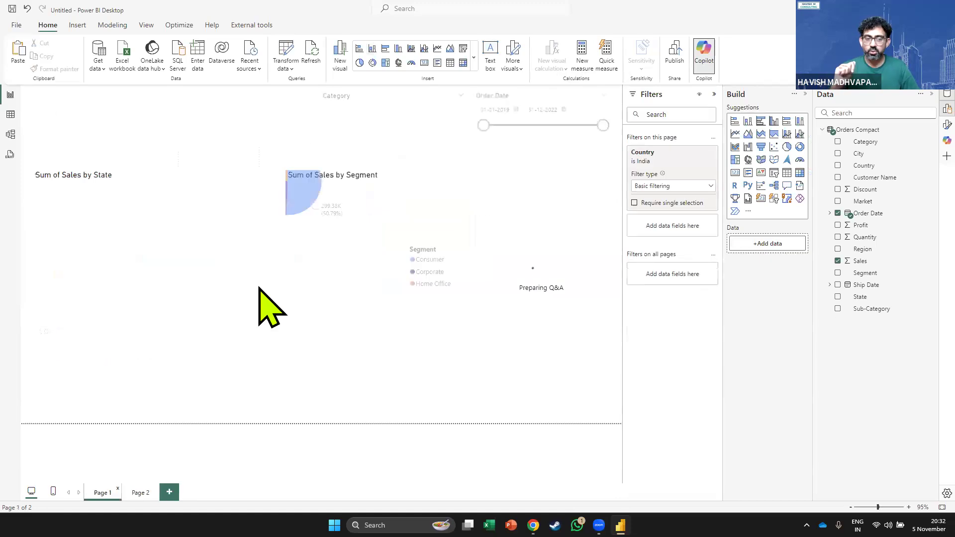
left_click(380, 223)
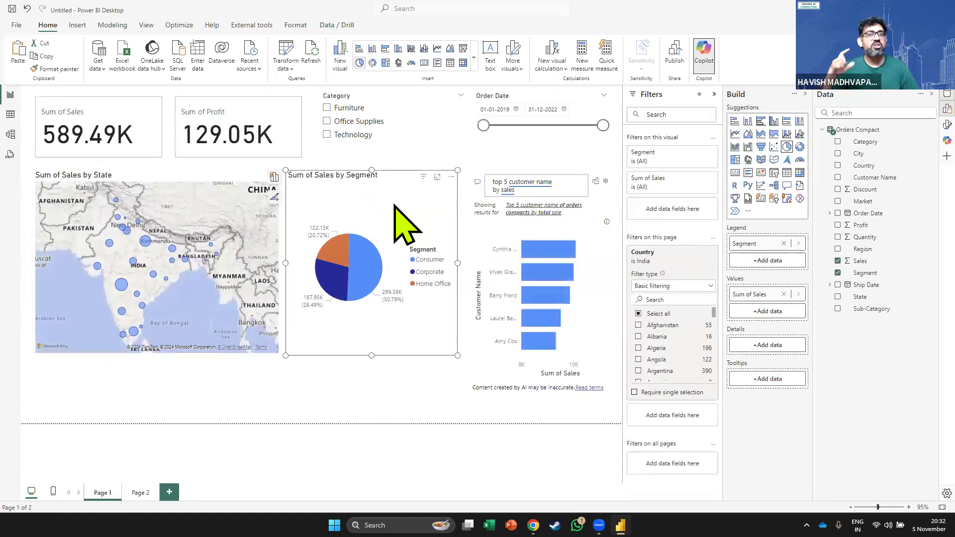
left_click(451, 179)
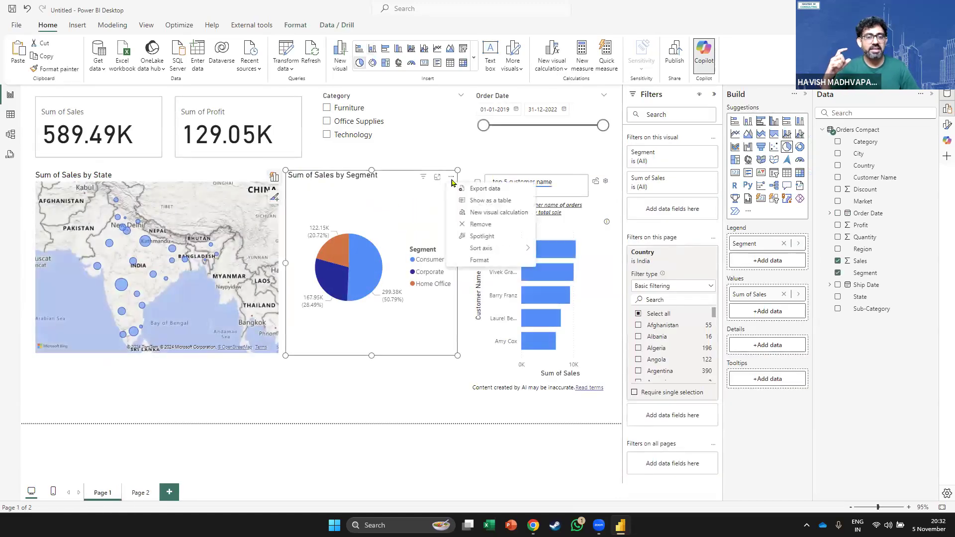
left_click(468, 238)
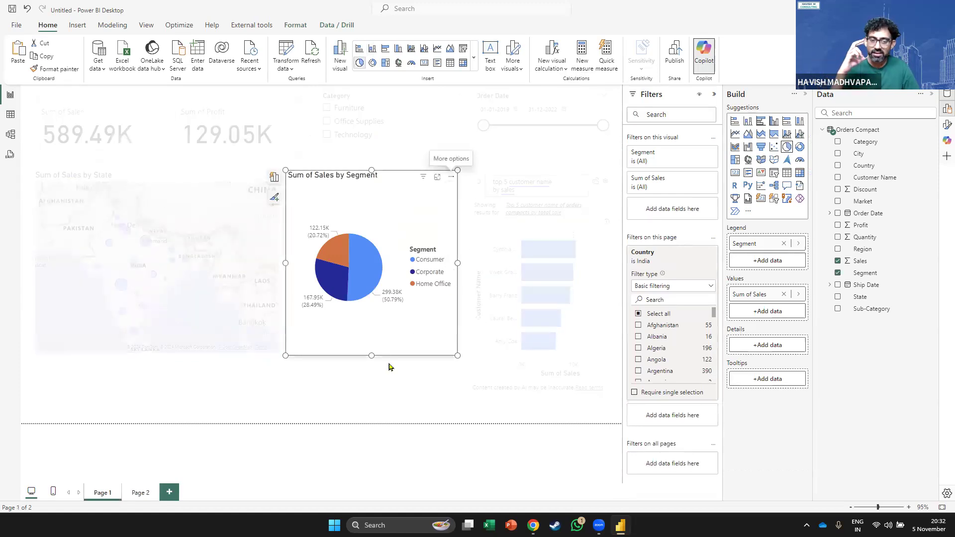
left_click(364, 394)
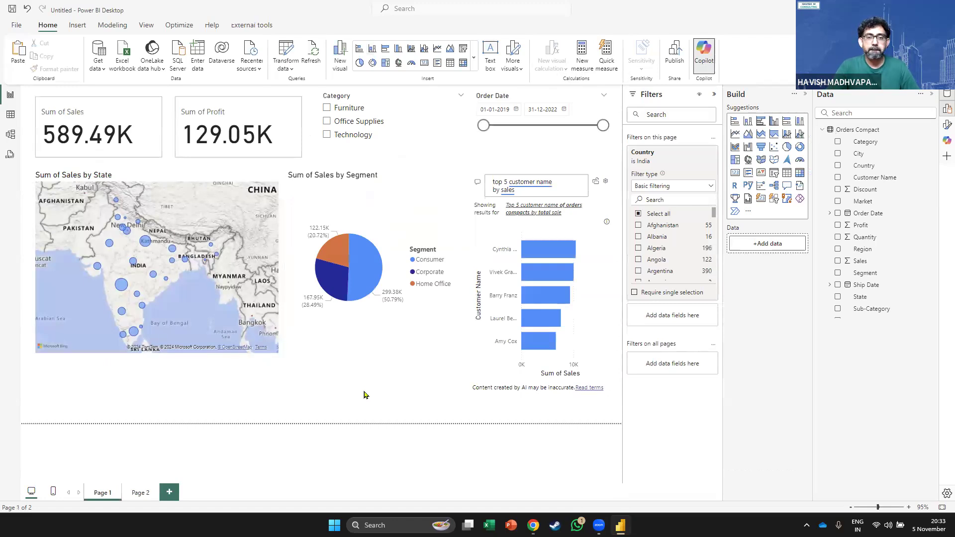
Return to Page 2 and inspect the 2022 column of the Sales by Year chart.
left_click(135, 496)
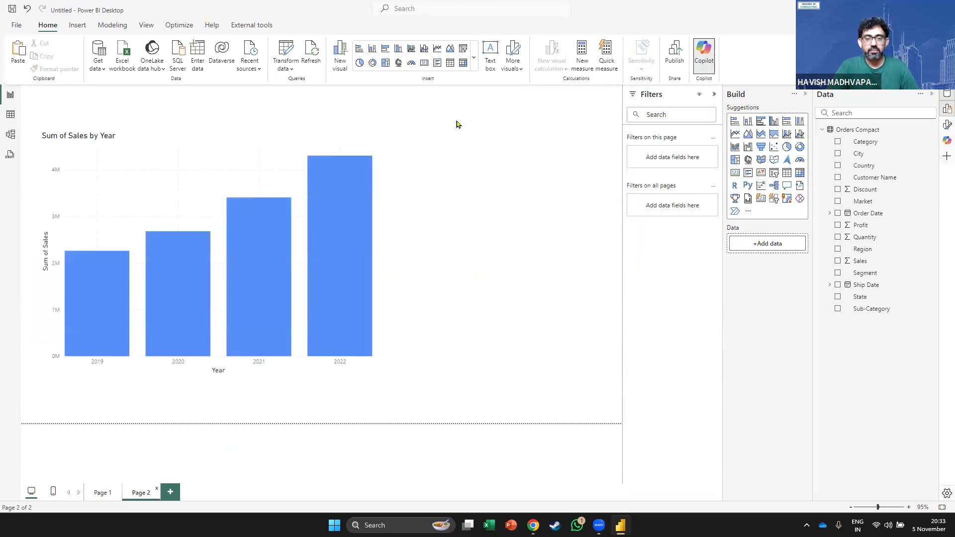
left_click(289, 162)
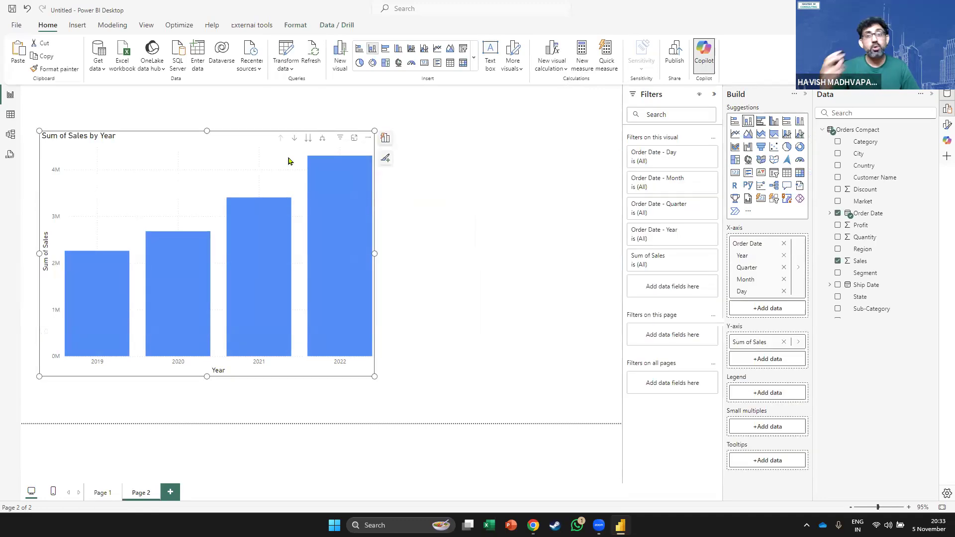
mouse_move(336, 224)
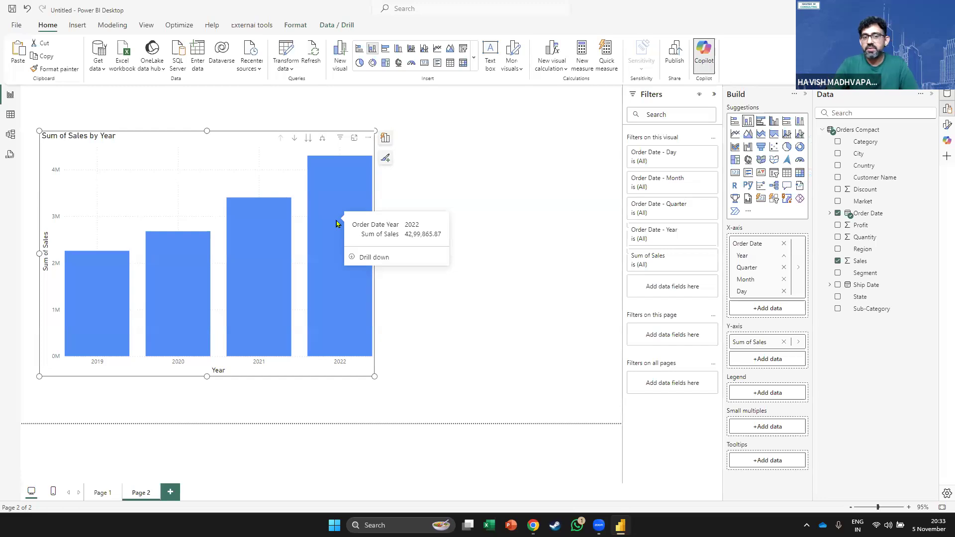
Switch to Chrome and open the suggested Moneycontrol article on the Exicom Tele-Systems IPO in a new window.
key("alt+Tab")
key("alt+Tab")
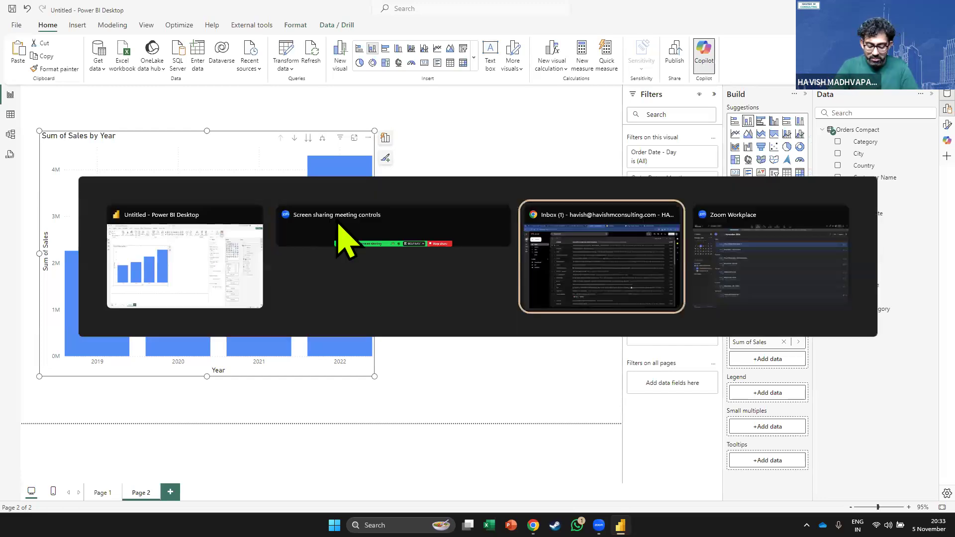
key("ctrl+n")
type("money")
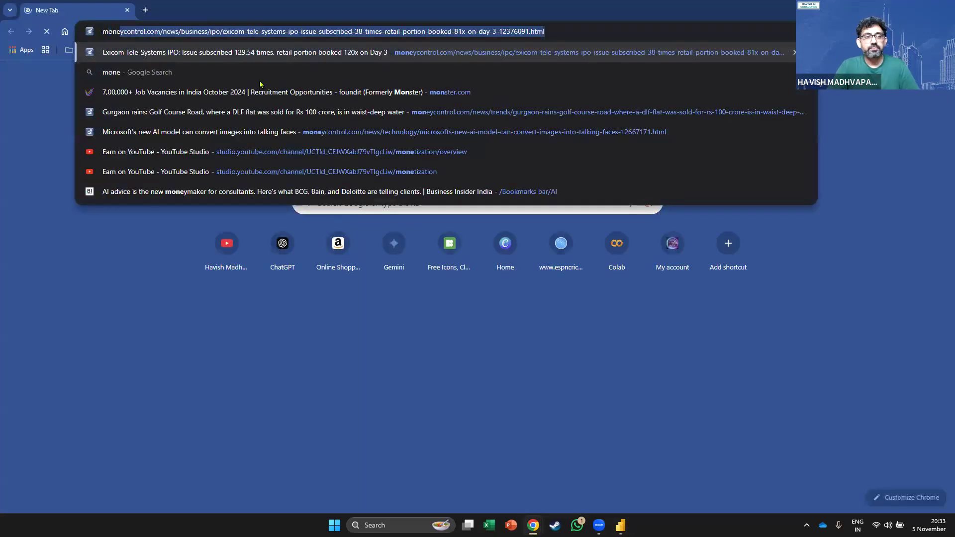
key("Return")
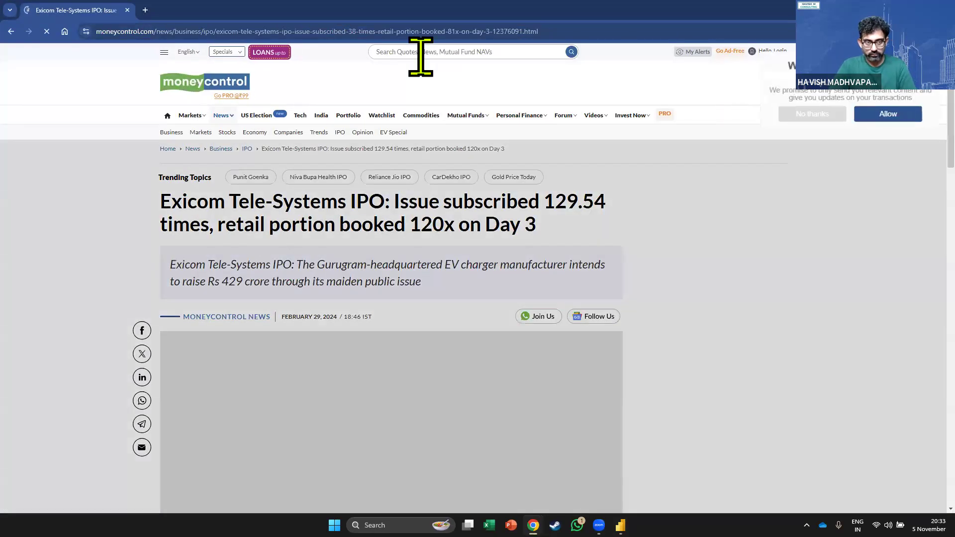
Try searching Moneycontrol for "tata motors" and go back to the article.
left_click(421, 52)
type("tata motors")
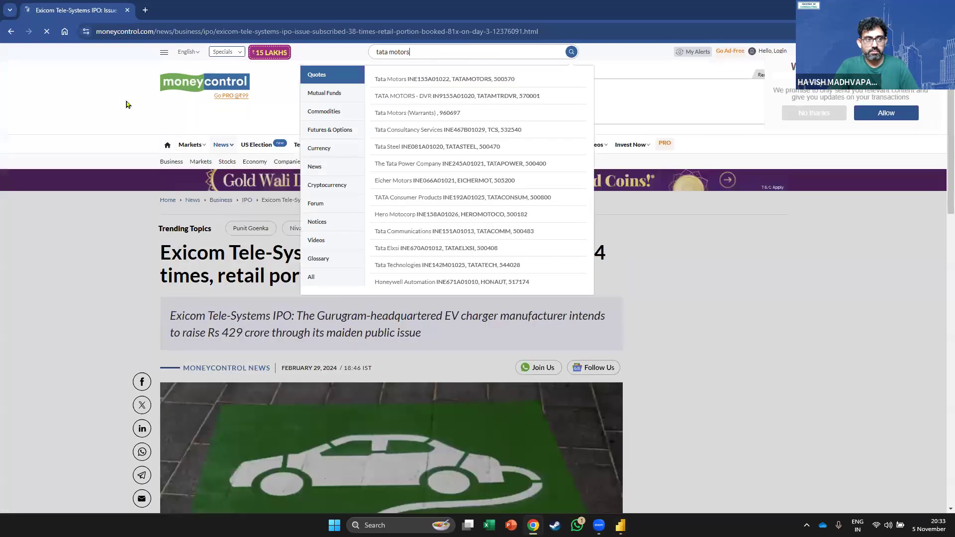
key("Return")
key("alt+Left")
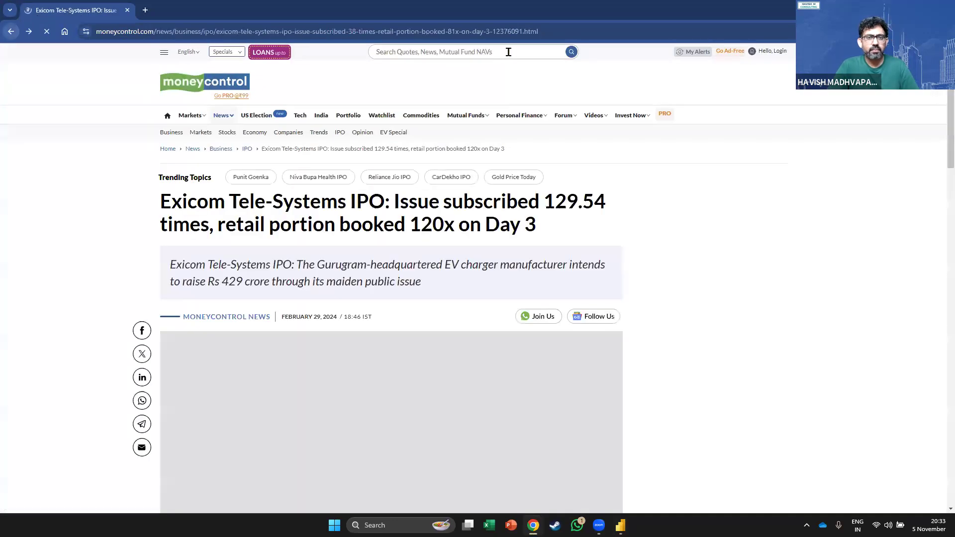
Open Ola Electric from Moneycontrol's trending stocks and examine its share price in the Advanced Chart section.
left_click(508, 51)
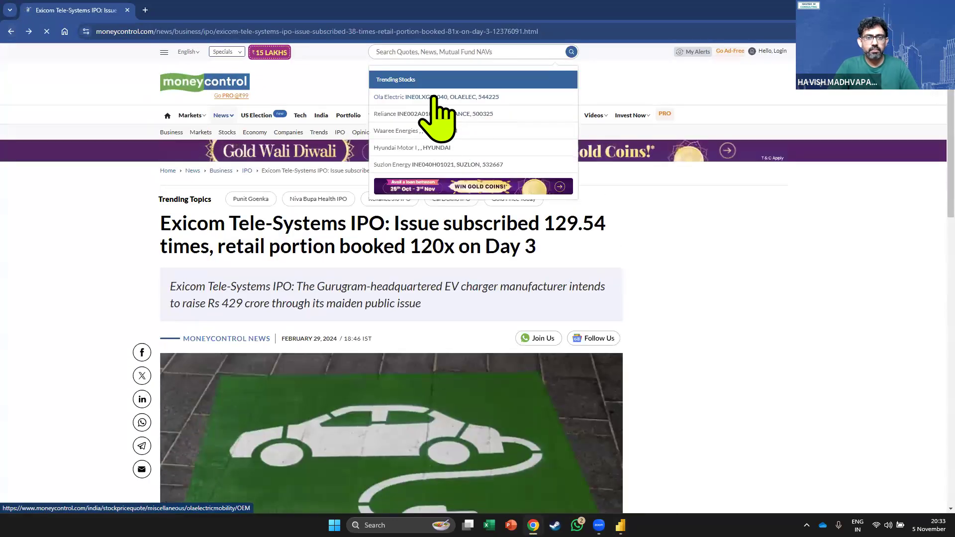
left_click(433, 99)
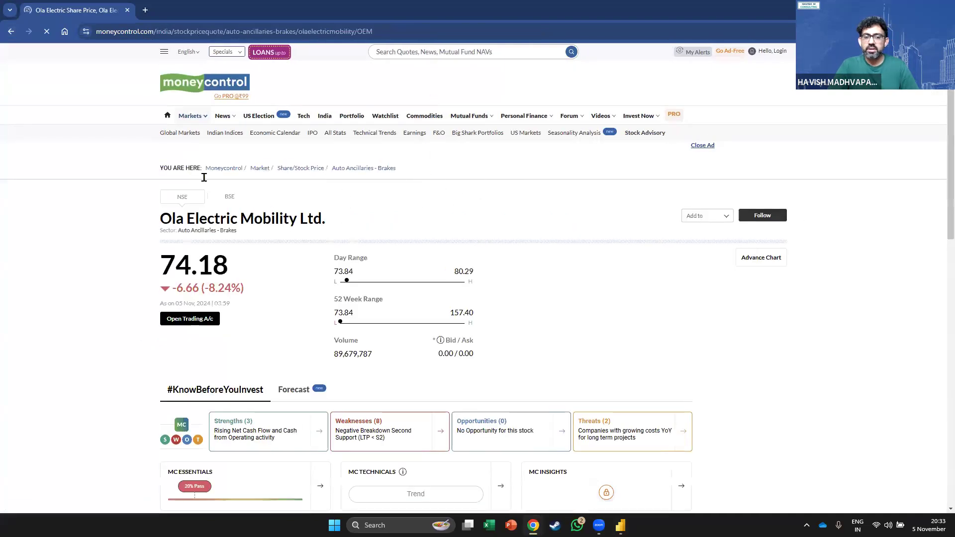
scroll(108, 215, "down", 1)
scroll(85, 422, "down", 10)
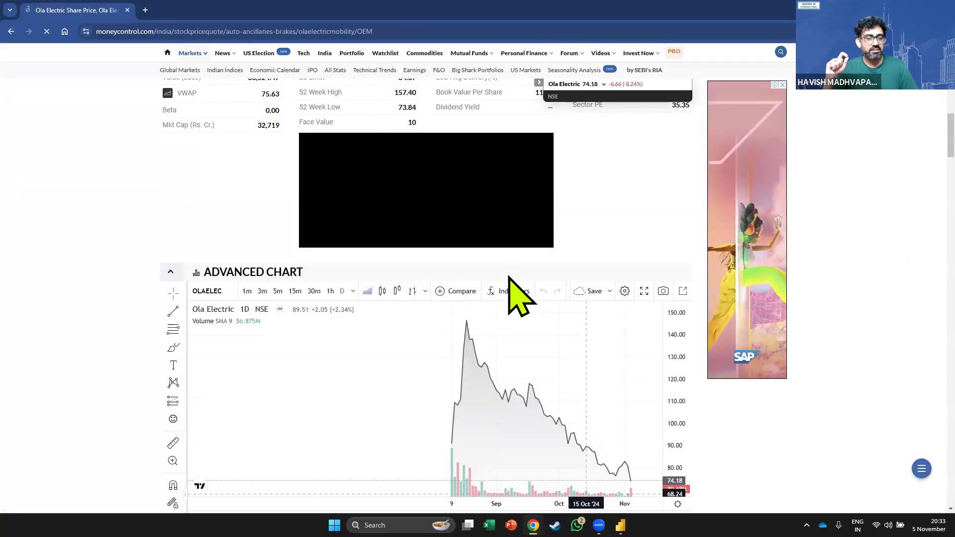
scroll(481, 252, "down", 3)
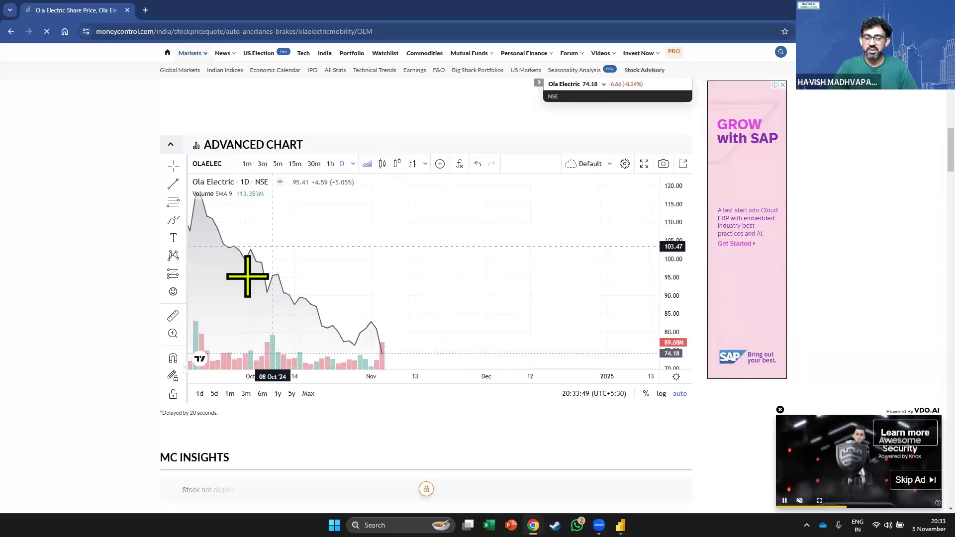
Search Google for "power bi tooltip" images and preview the Microsoft Learn and VCAD tooltip examples.
left_click(405, 35)
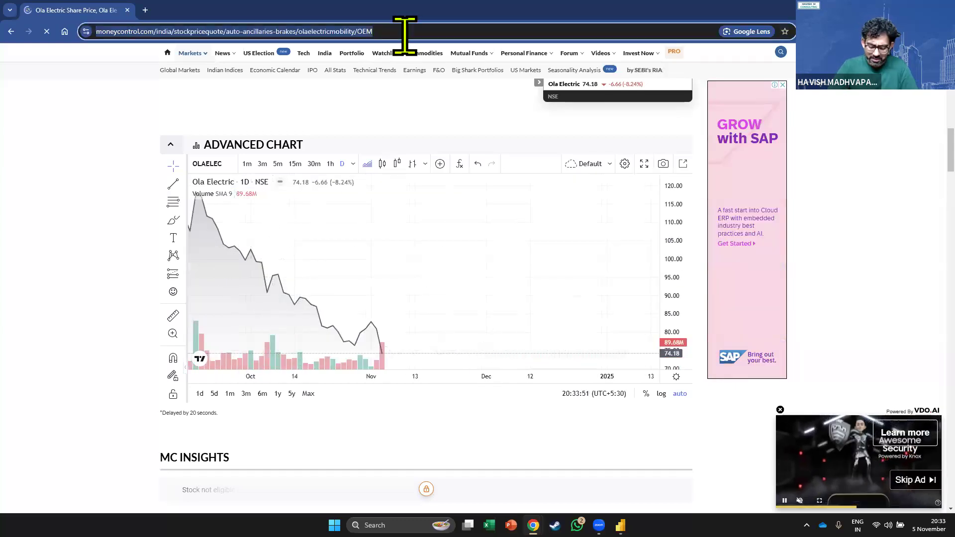
type("power bi t")
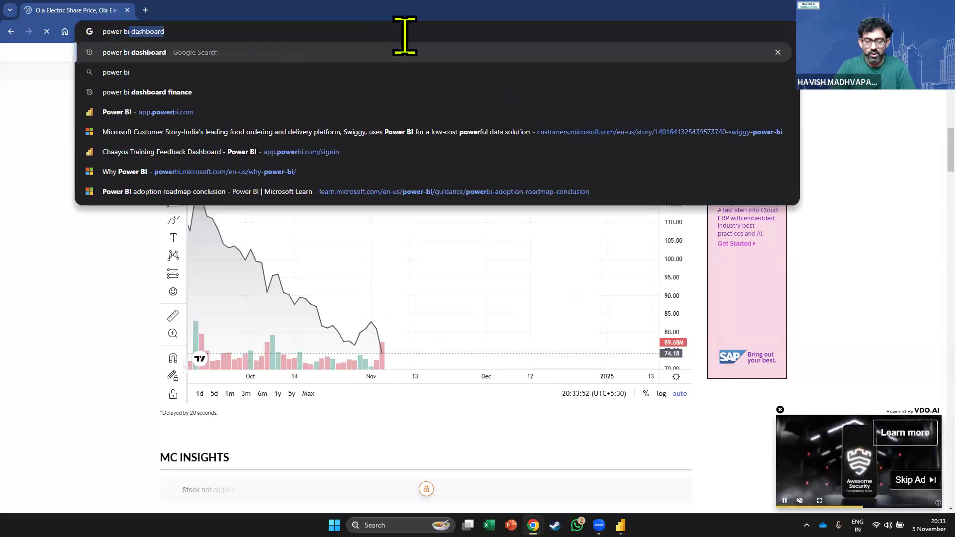
type("oltip")
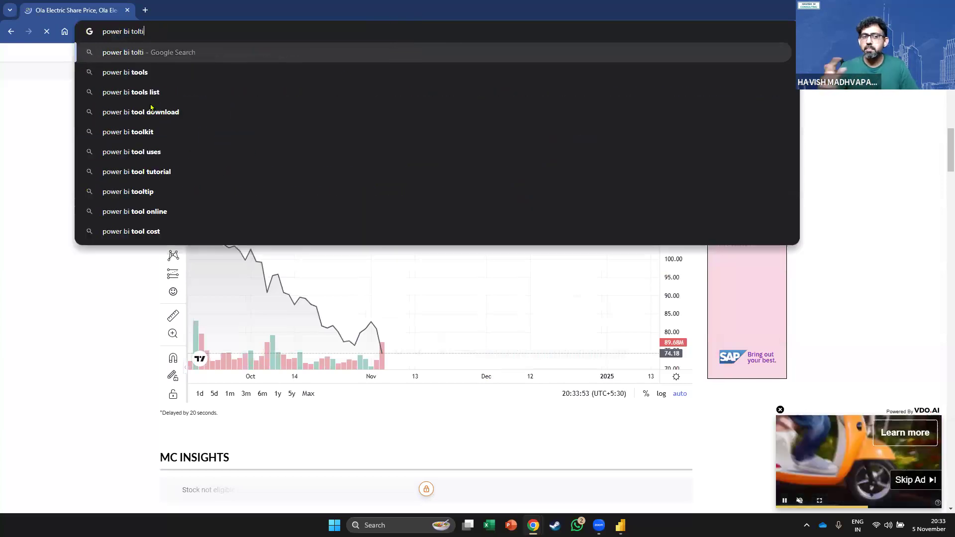
key("Return")
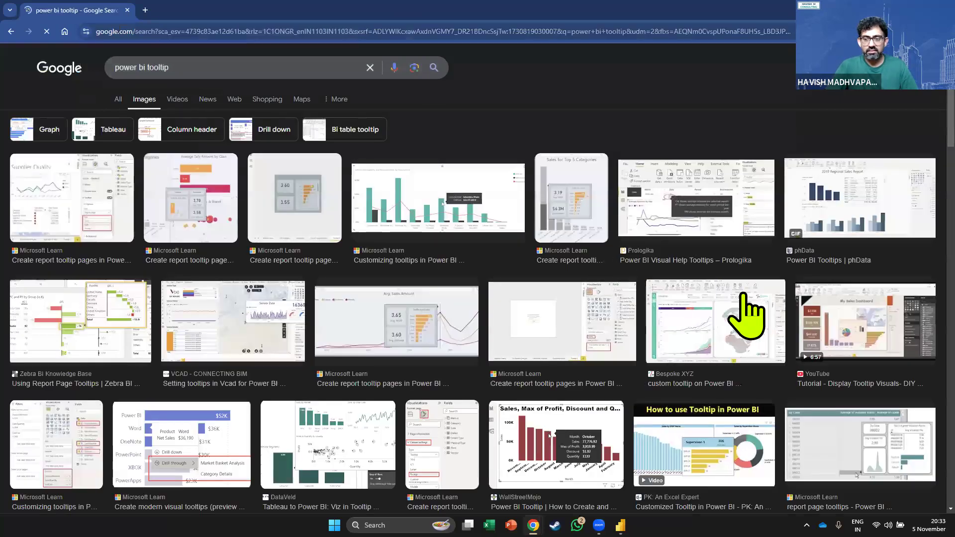
left_click(840, 286)
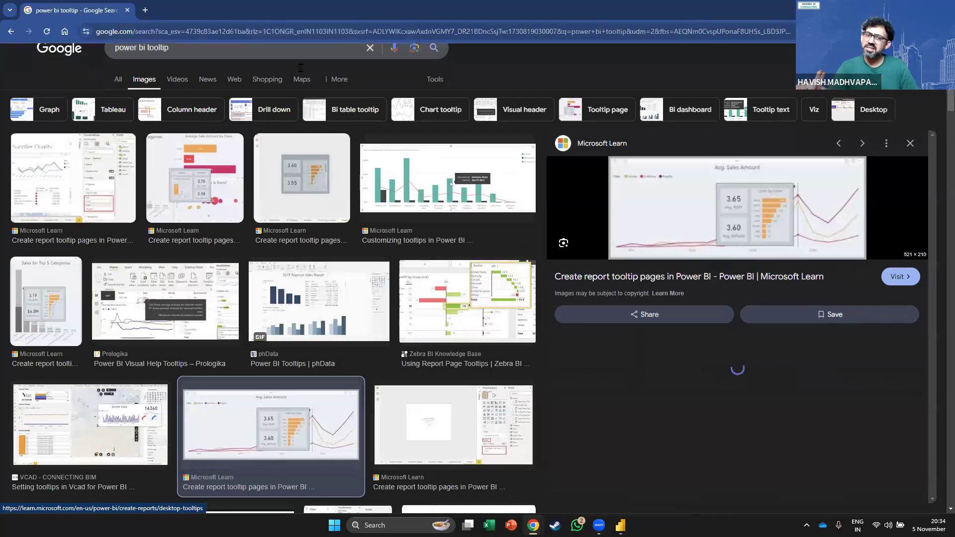
key("Left")
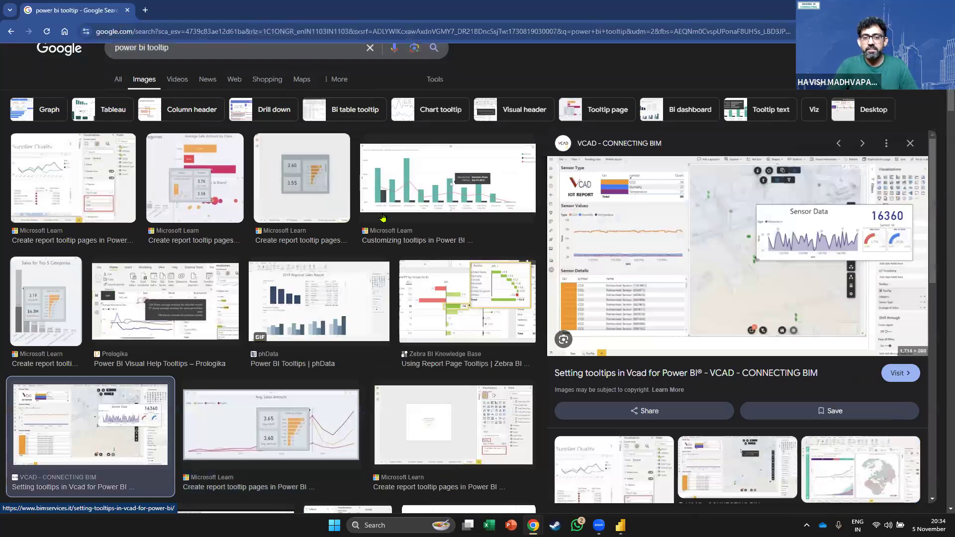
scroll(645, 300, "up", 1)
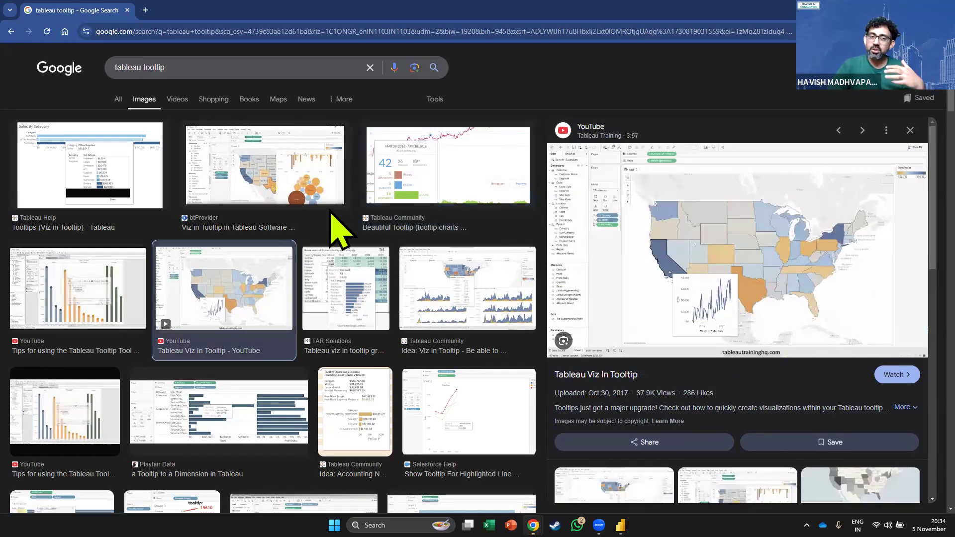
Switch back to Power BI Desktop and inspect the default tooltip on the 2022 column.
key("alt+Tab")
key("alt+Tab")
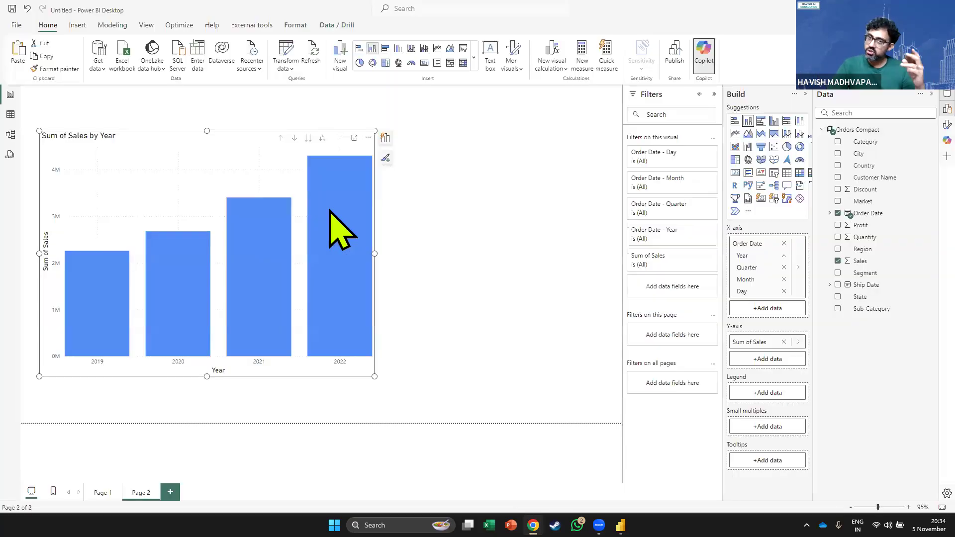
mouse_move(330, 210)
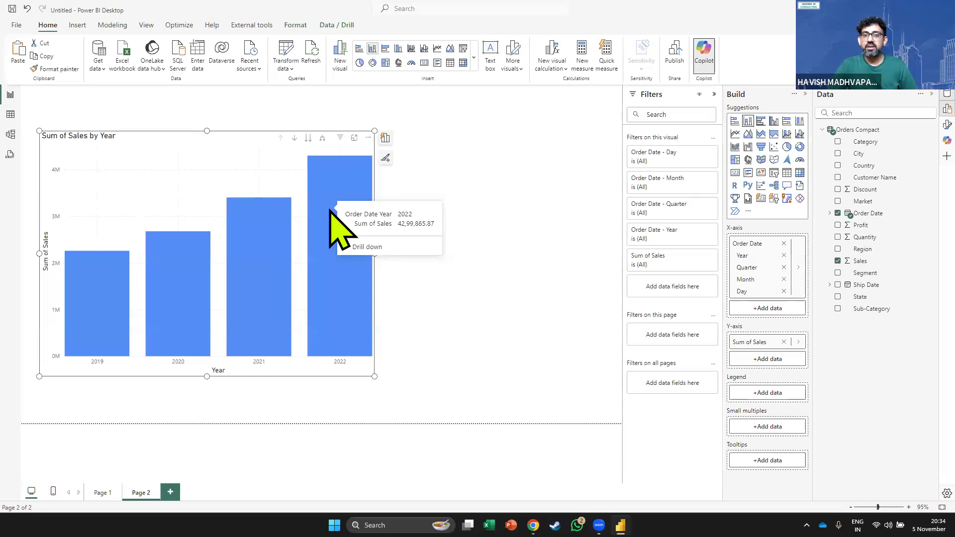
Add Profit and Discount to the Sales by Year chart's tooltips and check them on the 2022 column.
left_click(779, 461)
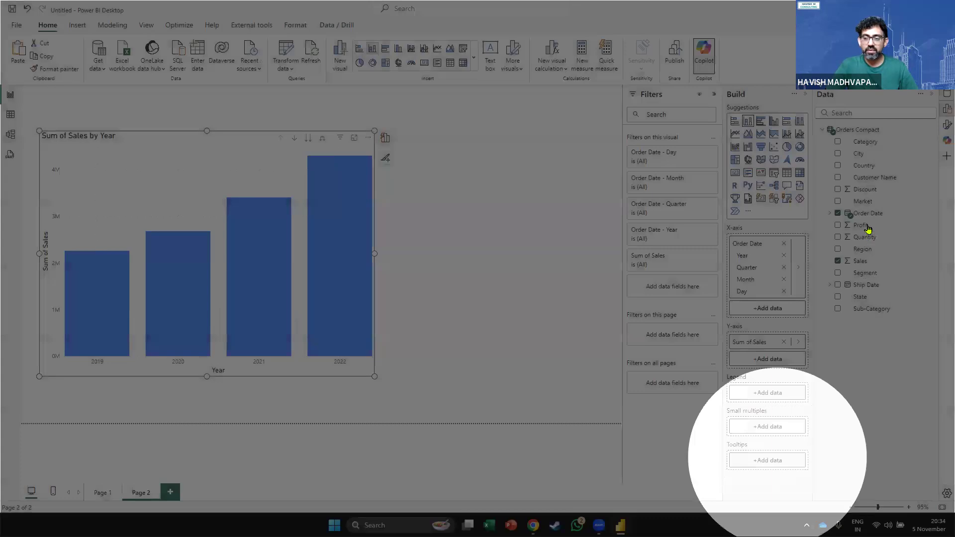
left_click_drag(868, 228, 764, 462)
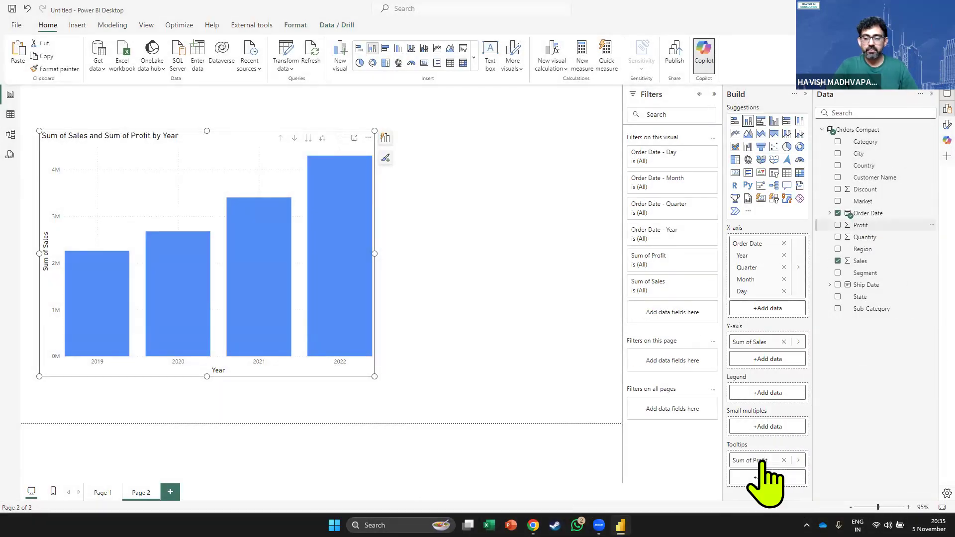
left_click_drag(890, 188, 765, 470)
left_click_drag(872, 188, 768, 470)
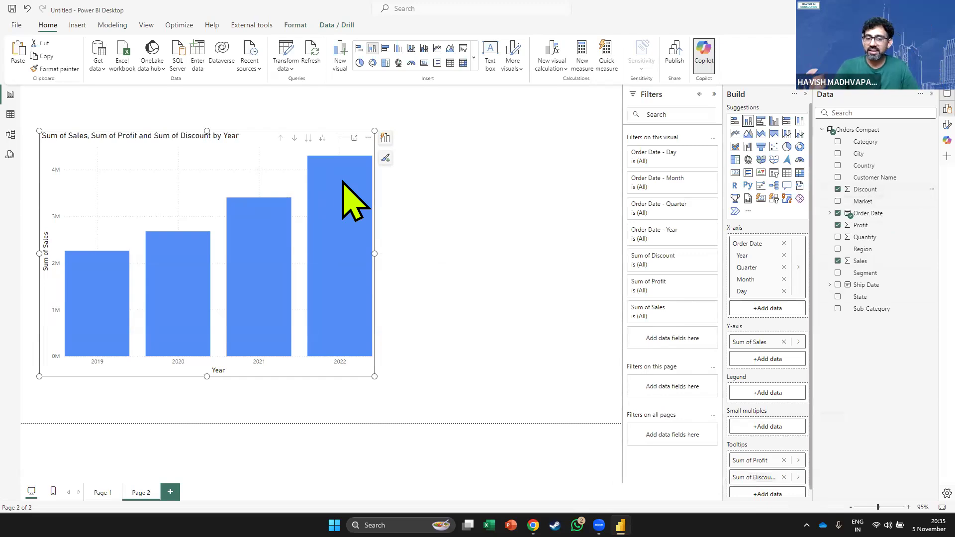
mouse_move(342, 182)
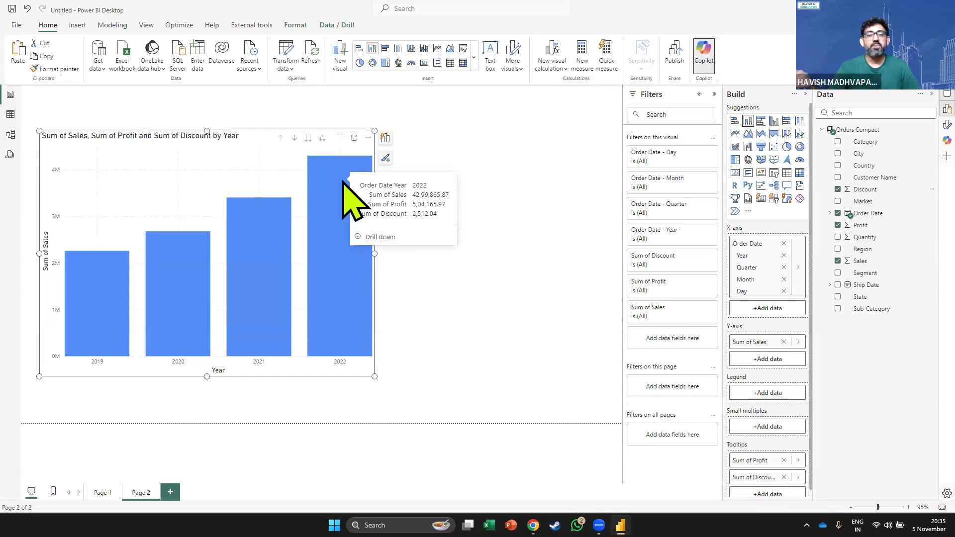
Change the Discount tooltip's aggregation to Average and check it on the 2022 column.
right_click(777, 478)
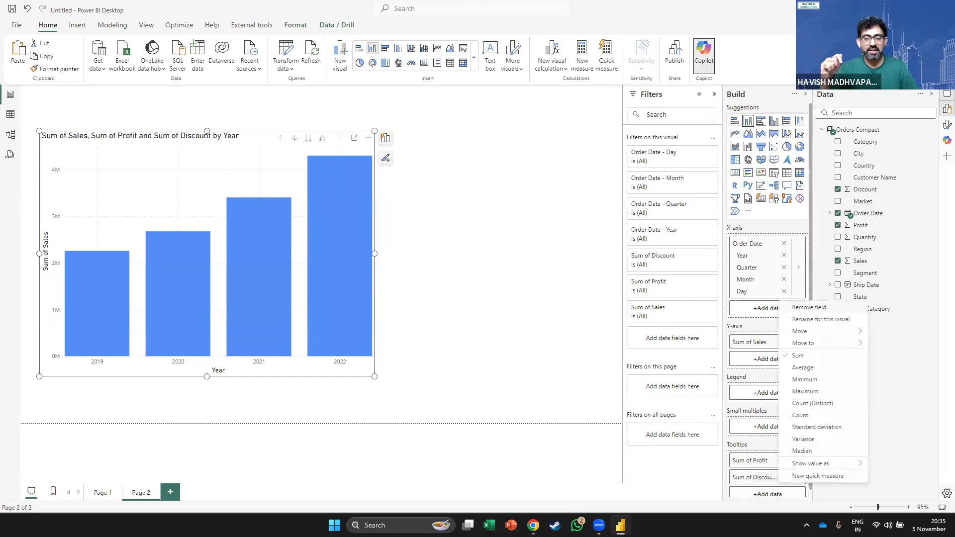
left_click(821, 371)
mouse_move(319, 219)
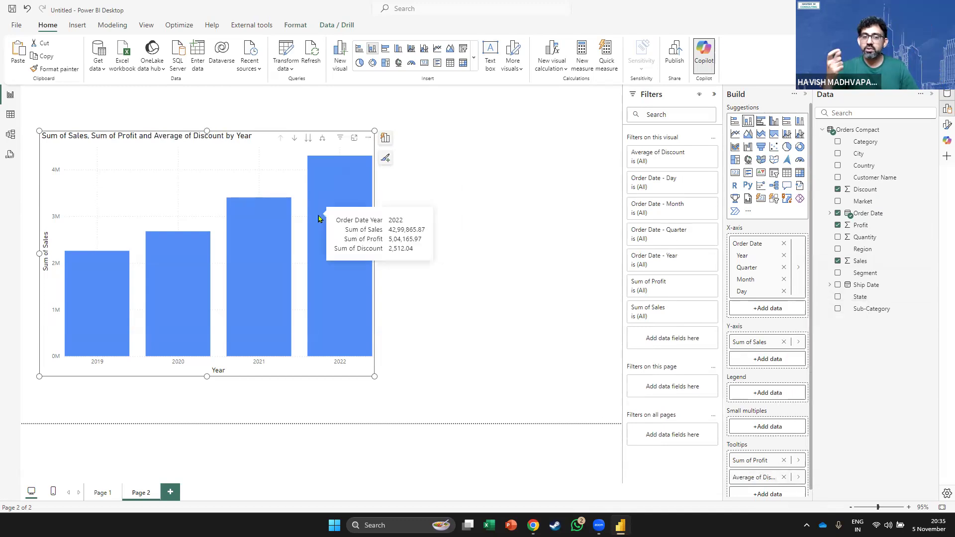
left_click(391, 229)
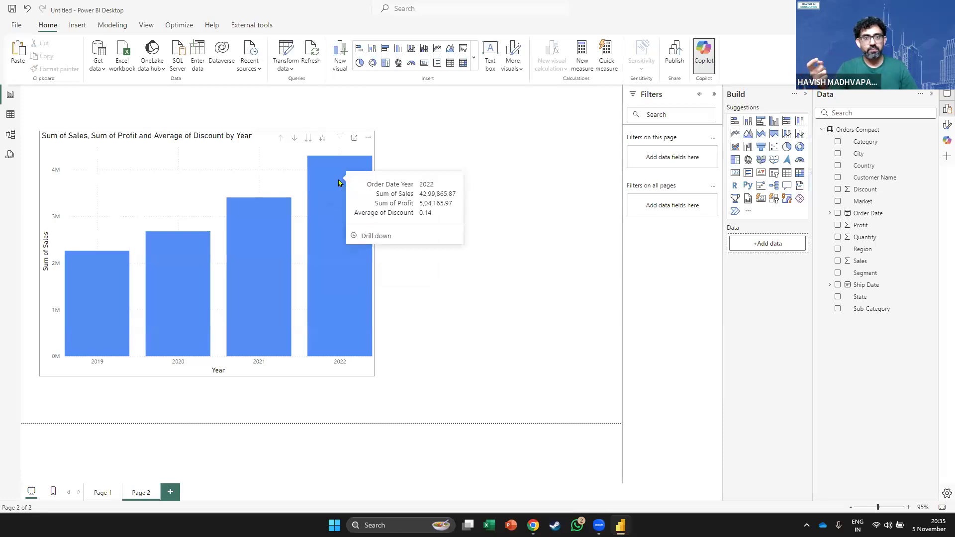
left_click(189, 176)
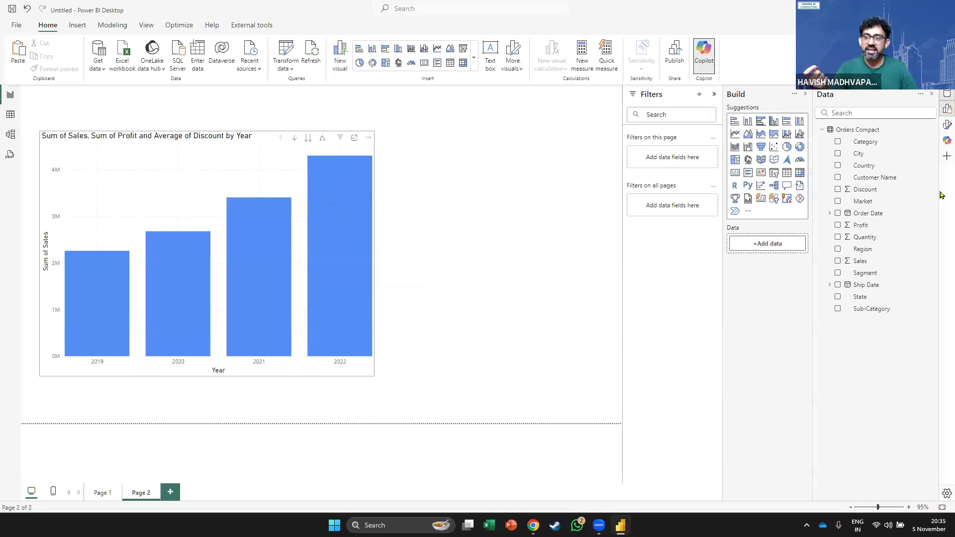
Format the Discount field as a percentage and compare the tooltips of the yearly columns.
left_click(876, 190)
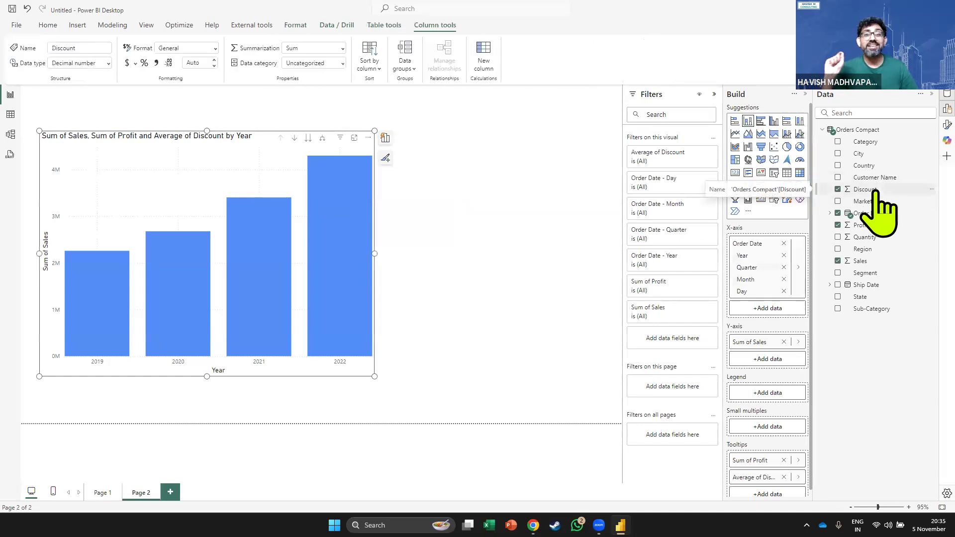
left_click(144, 63)
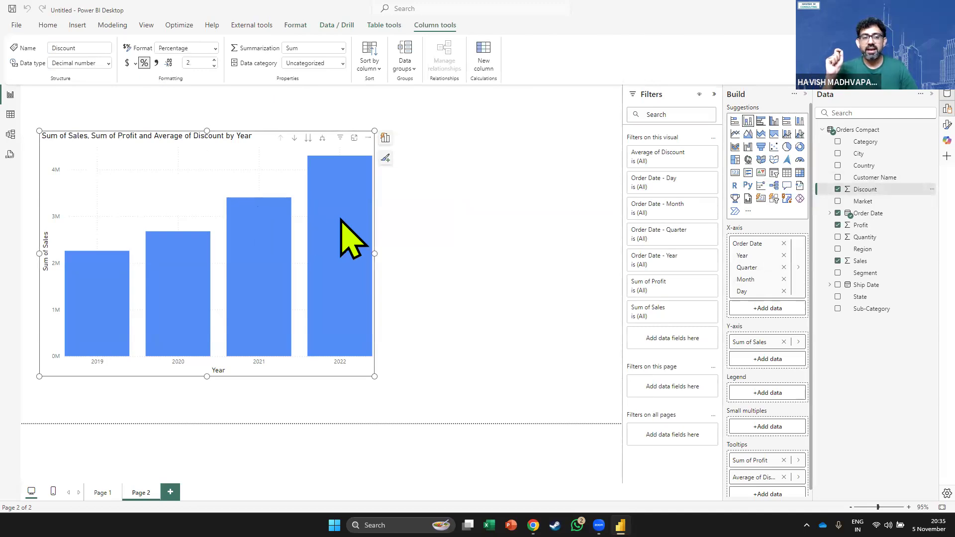
mouse_move(341, 218)
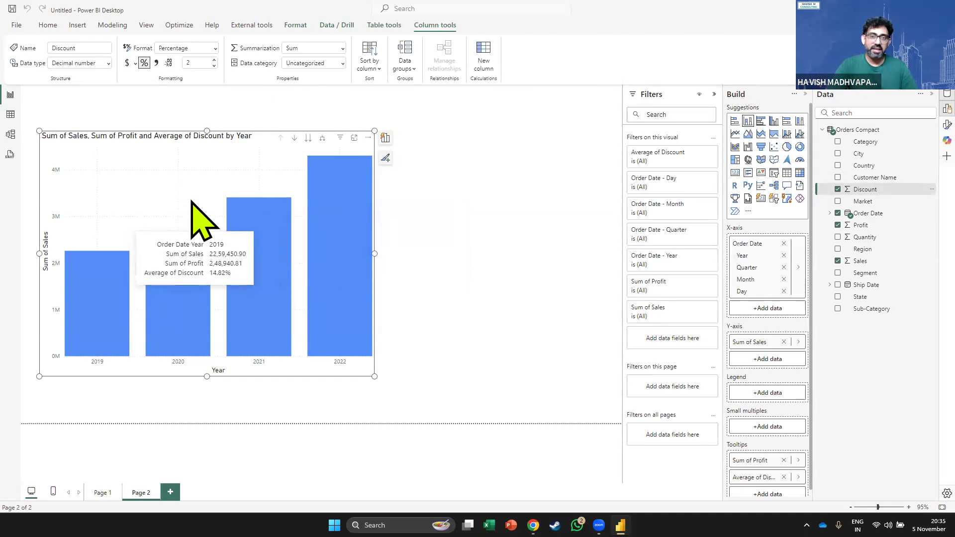
mouse_move(349, 283)
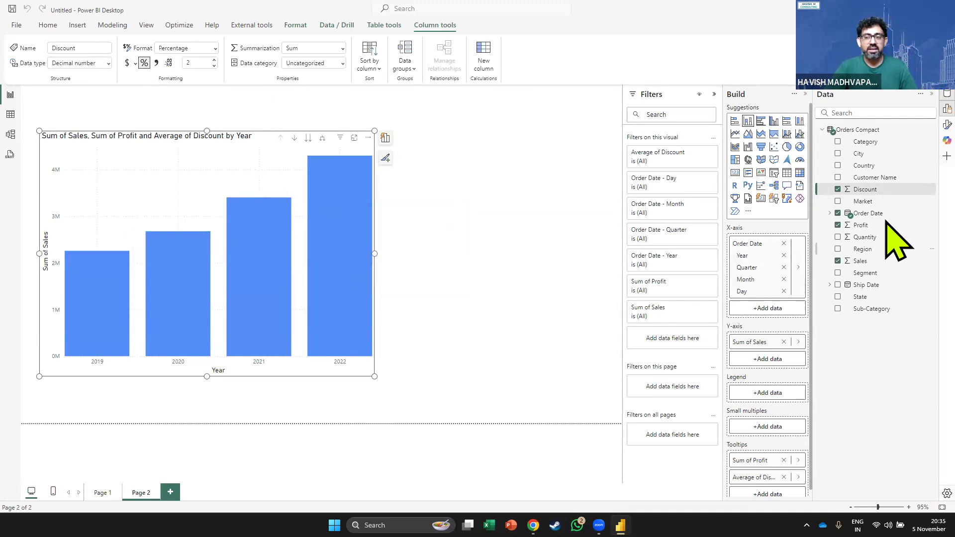
Add Customer Name to the chart's tooltips, aggregate it as Count and check it on the 2022 column.
left_click_drag(885, 178, 769, 495)
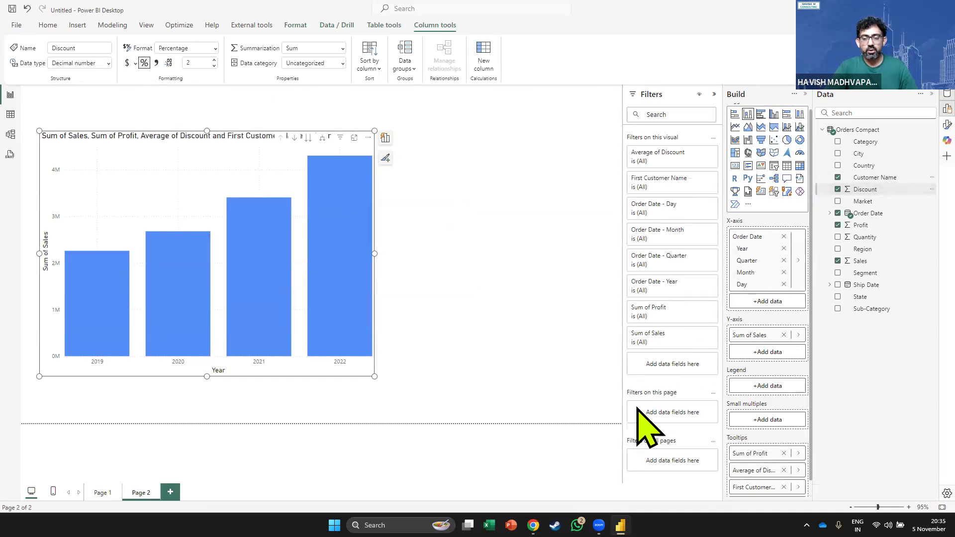
right_click(751, 490)
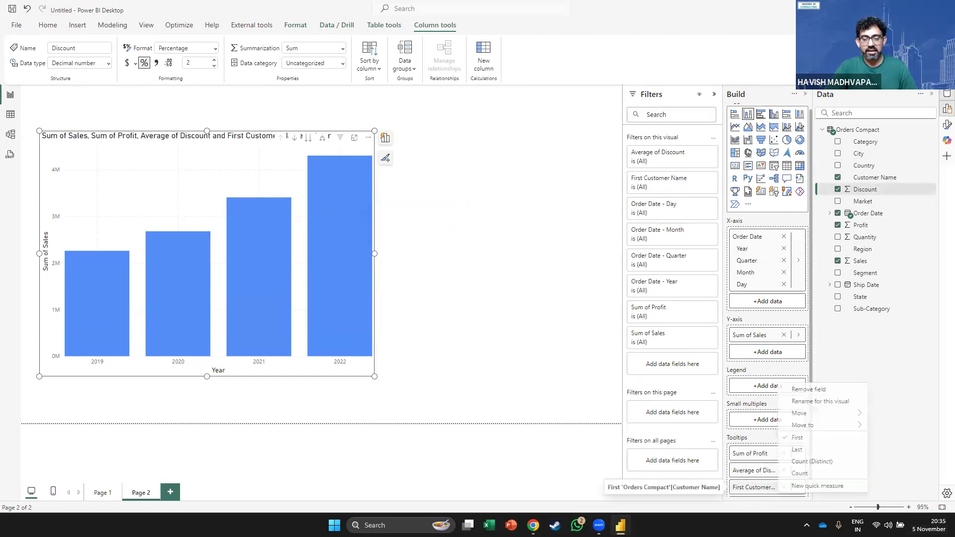
left_click(811, 473)
mouse_move(357, 193)
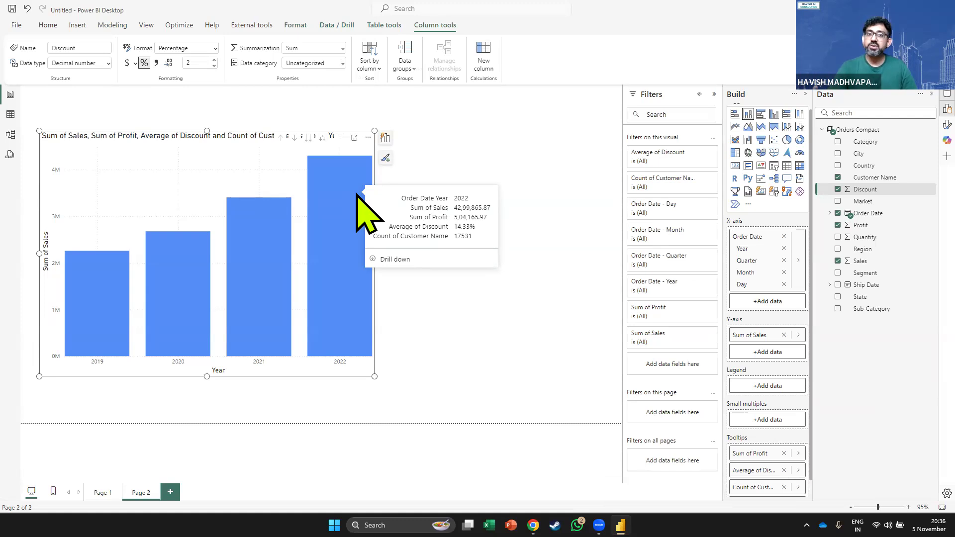
Change the Customer Name tooltip's aggregation to Count (Distinct) and check it on the 2022 column.
scroll(783, 378, "down", 1)
right_click(776, 471)
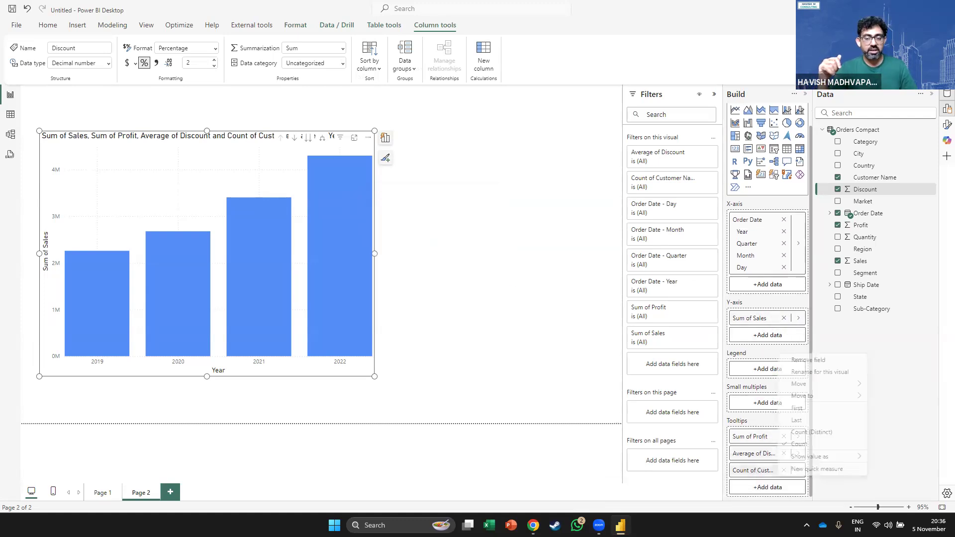
left_click(812, 432)
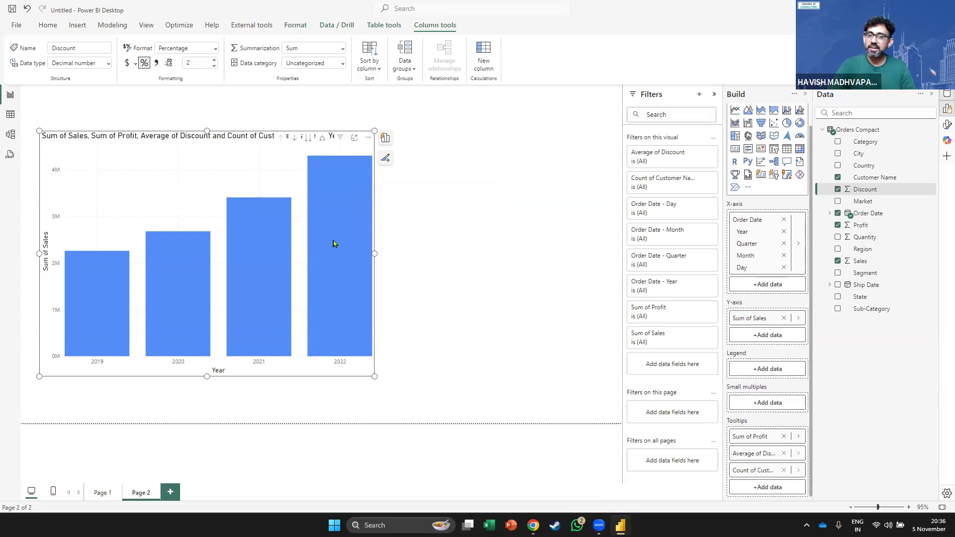
mouse_move(333, 240)
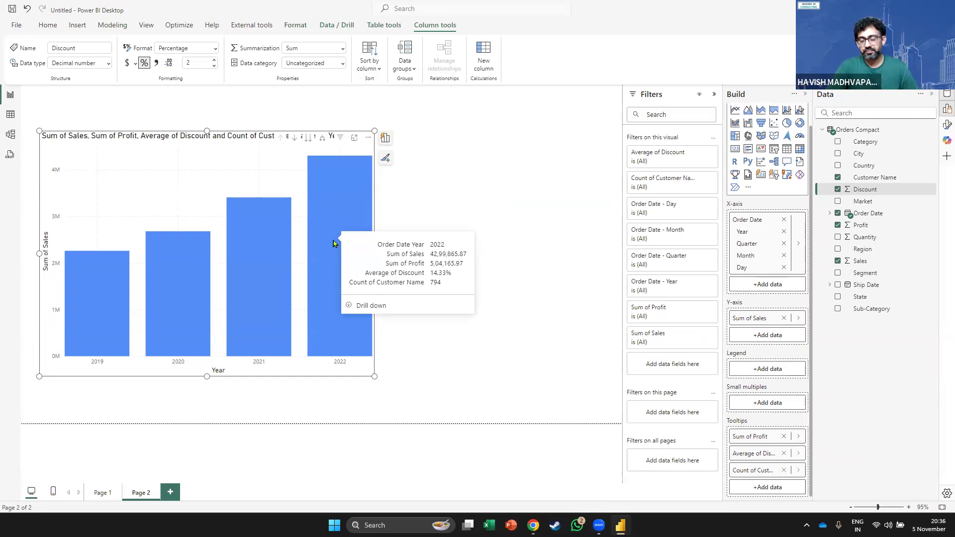
left_click(416, 224)
left_click(240, 170)
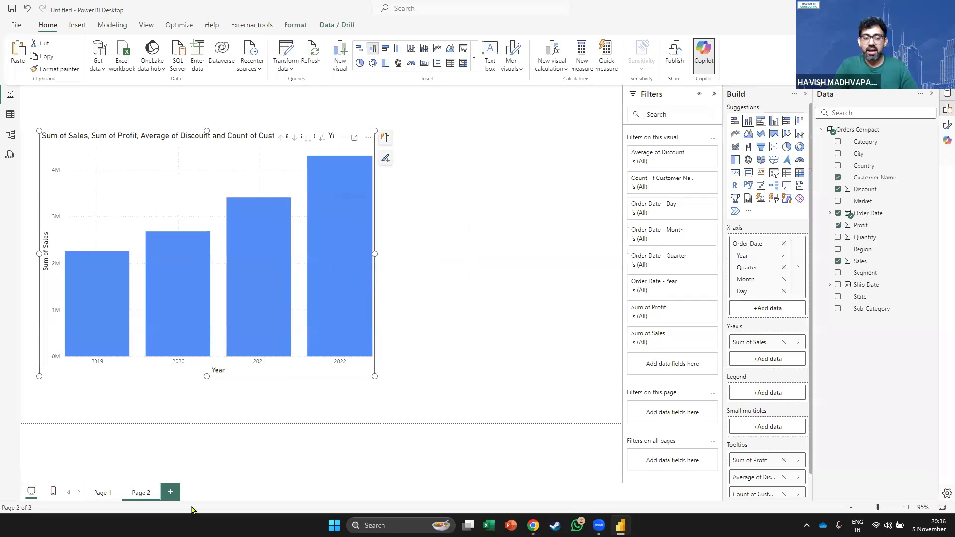
Add a new report page, collapse the filters and set the page's canvas type to Tooltip.
left_click(170, 492)
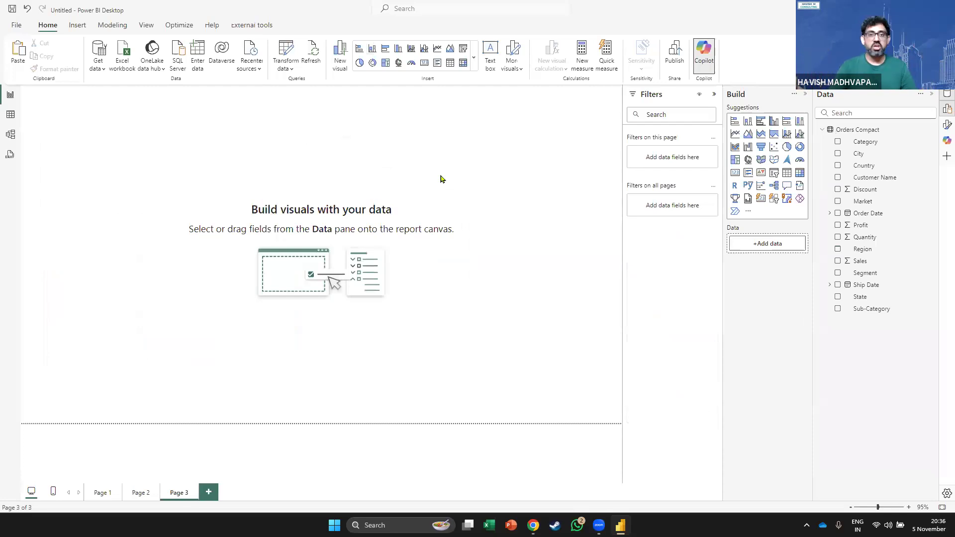
left_click(713, 95)
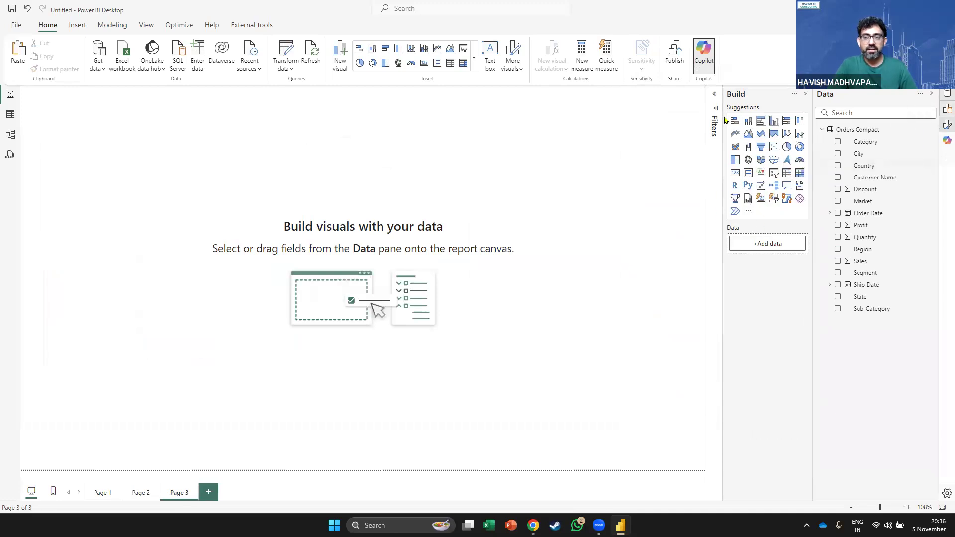
left_click(685, 155)
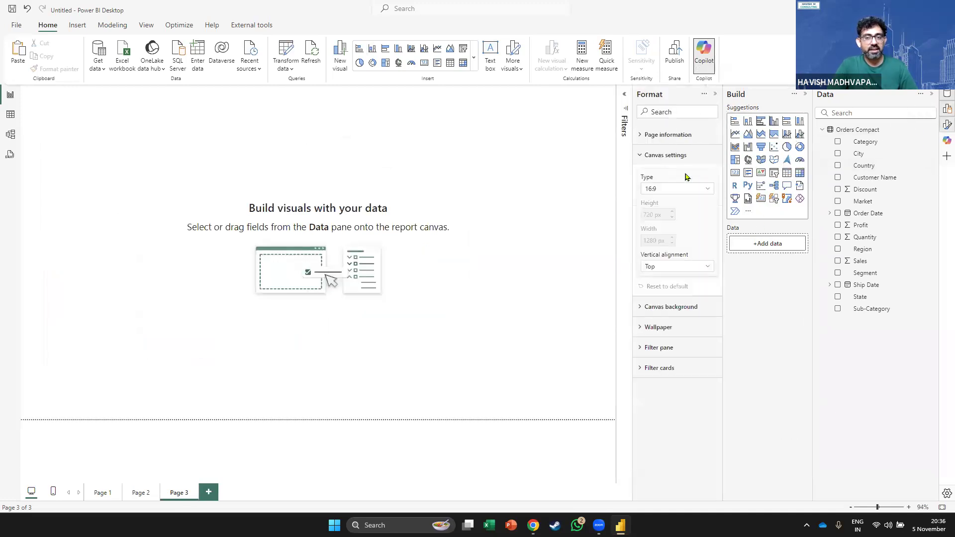
left_click(680, 189)
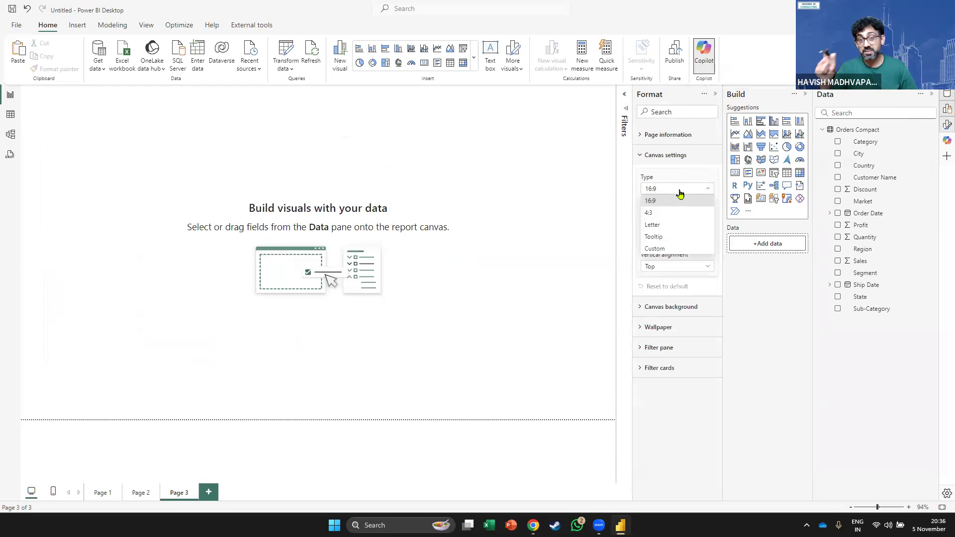
left_click(681, 237)
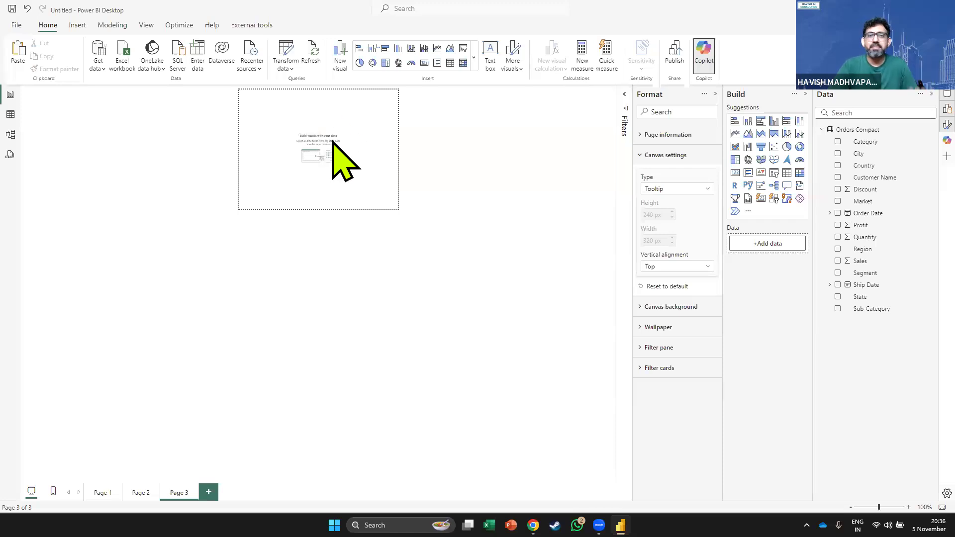
Add a treemap of Sales by Sub-Category to the tooltip page.
left_click(735, 160)
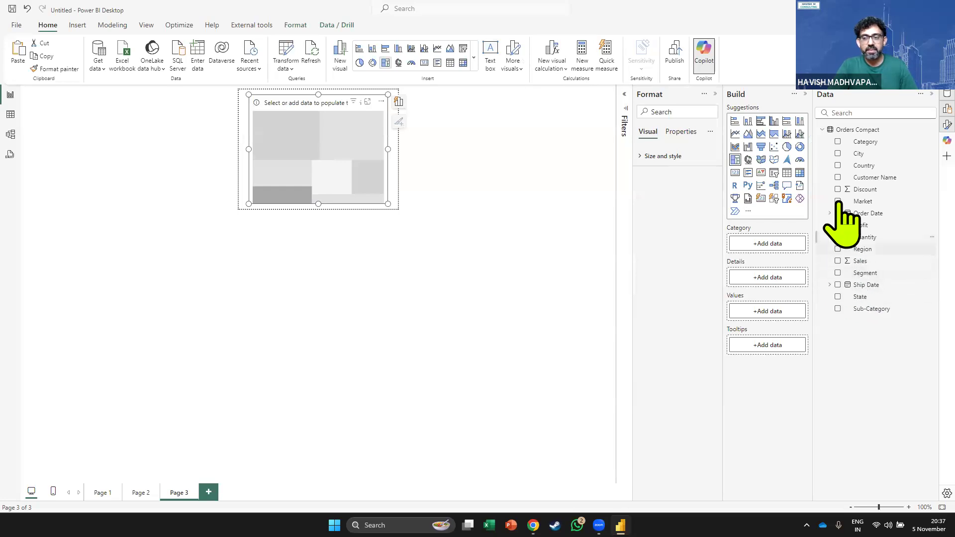
left_click(839, 309)
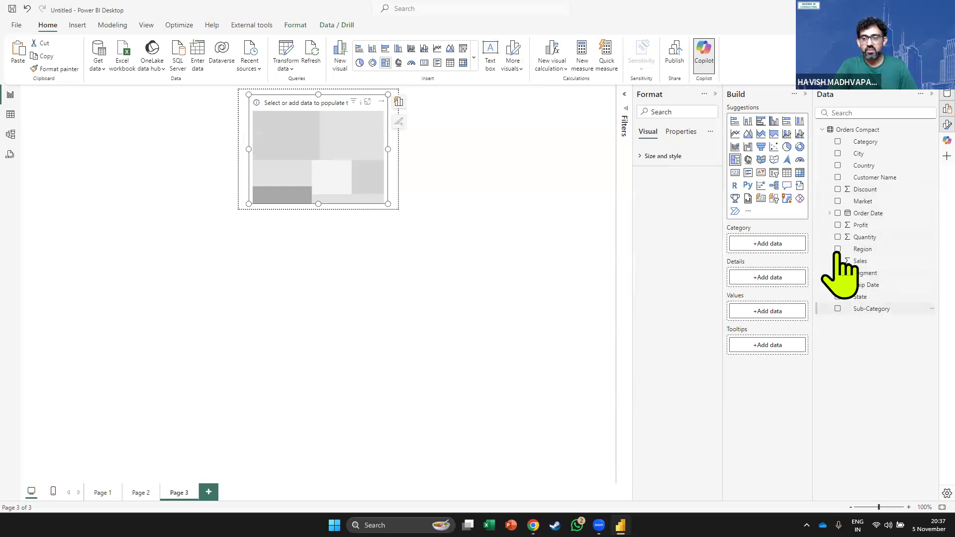
left_click(837, 261)
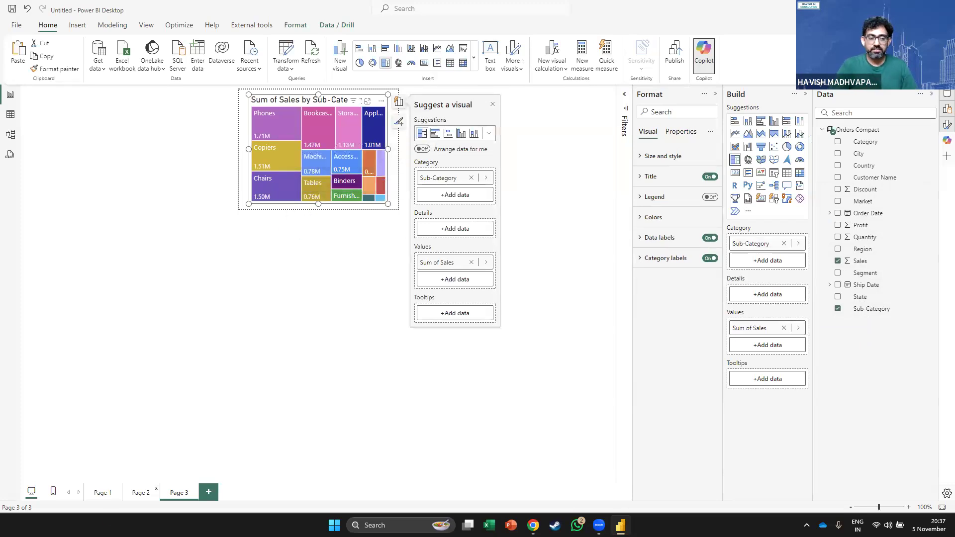
Set the column chart on Page 2 to use report page Page 3 as its tooltip and check it on a column.
left_click(141, 492)
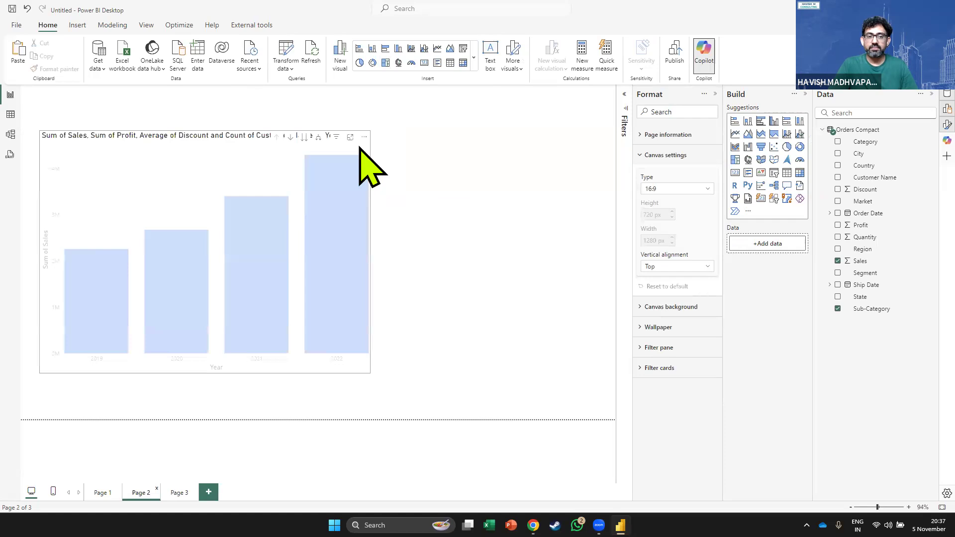
left_click(151, 195)
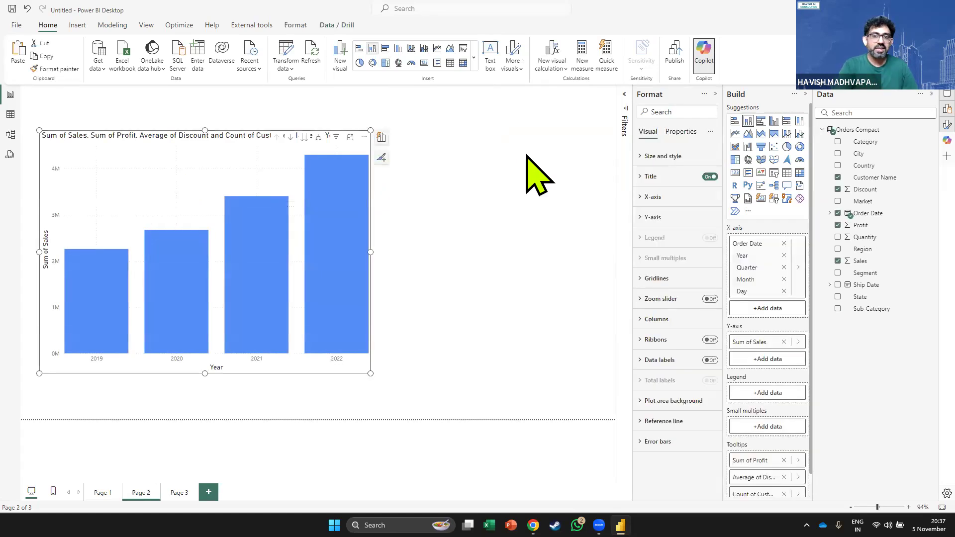
left_click(688, 133)
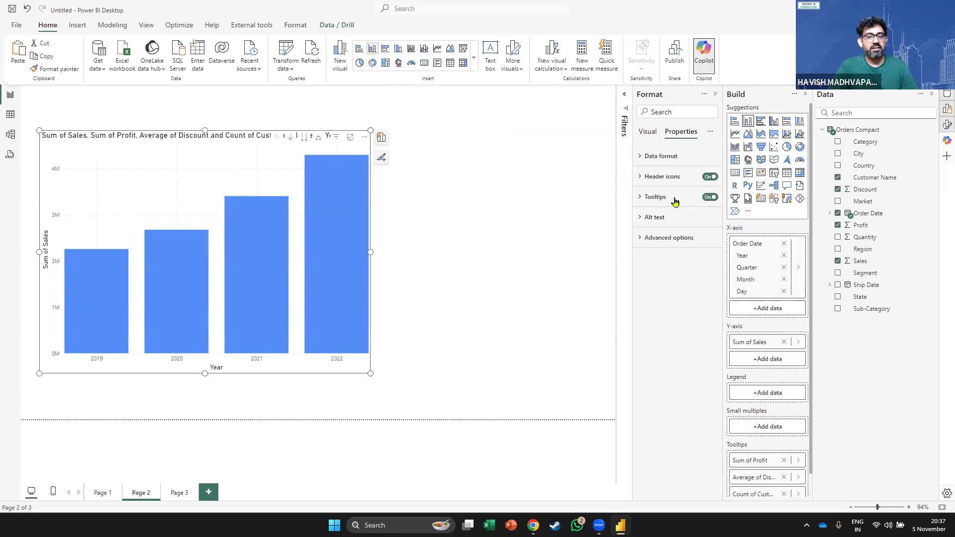
left_click(676, 201)
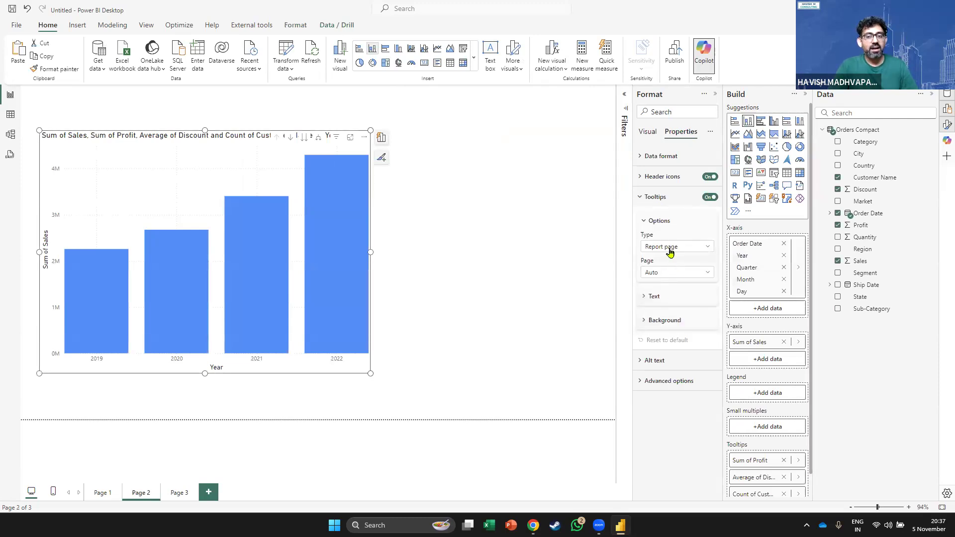
left_click(671, 274)
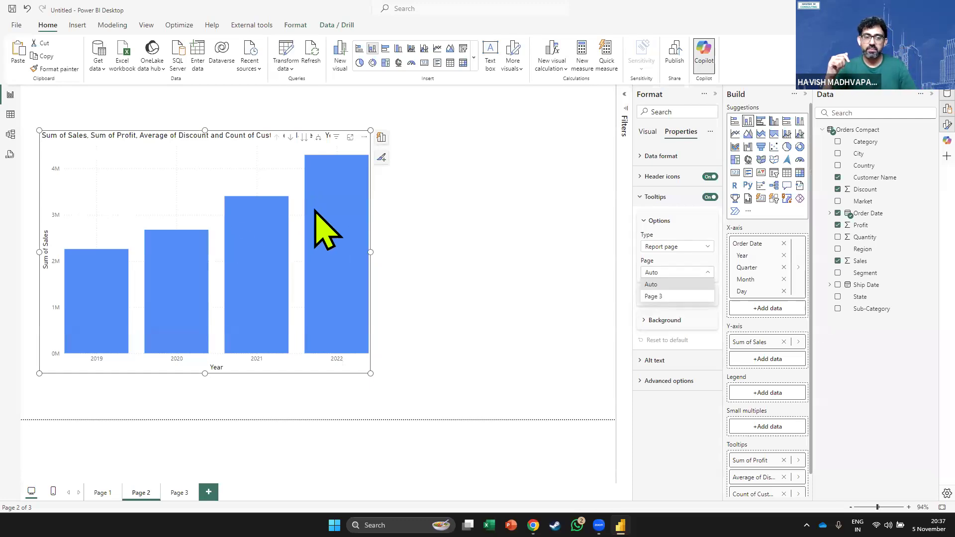
key("Escape")
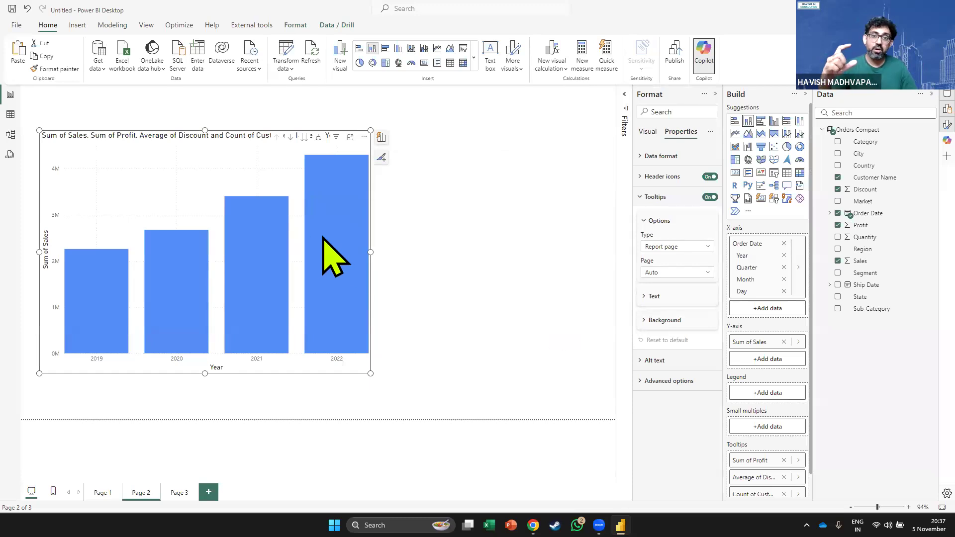
mouse_move(322, 237)
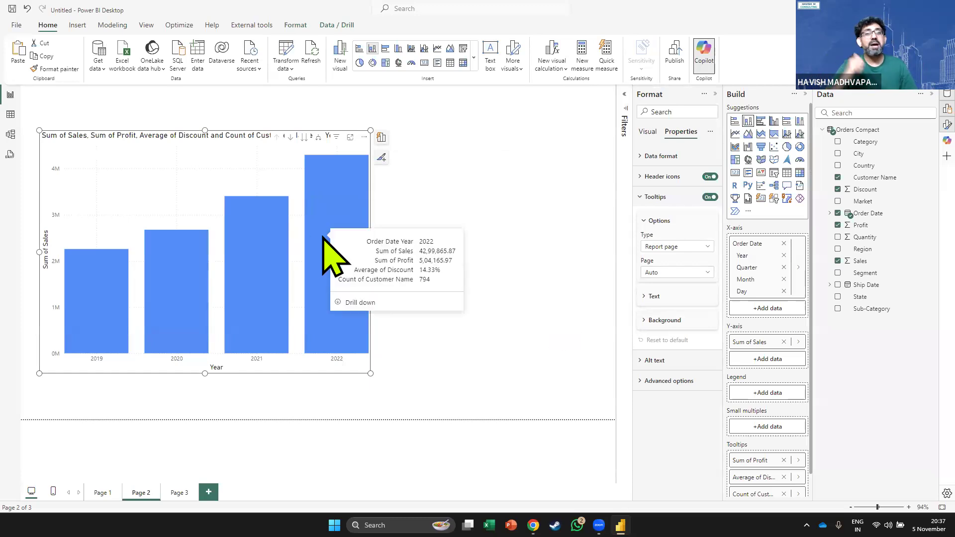
left_click(681, 272)
left_click(676, 297)
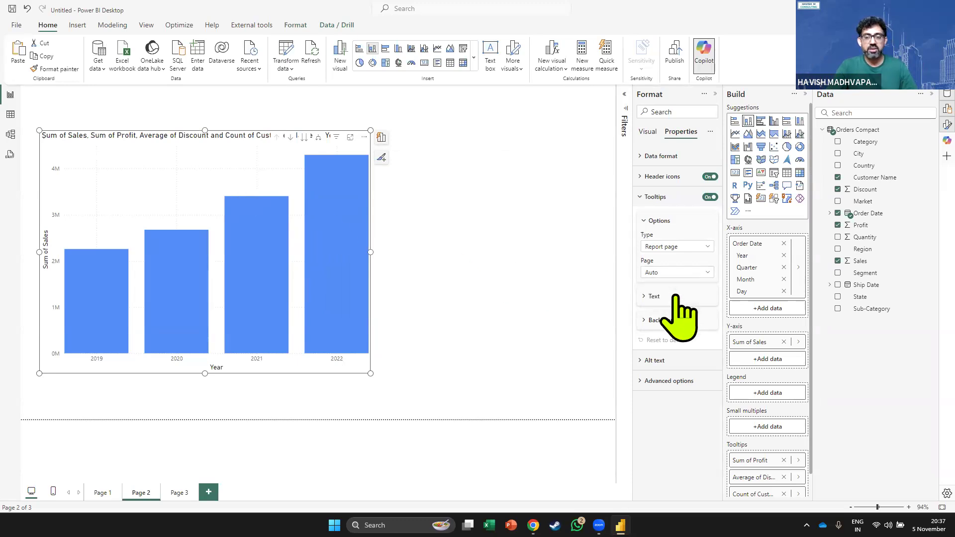
mouse_move(276, 231)
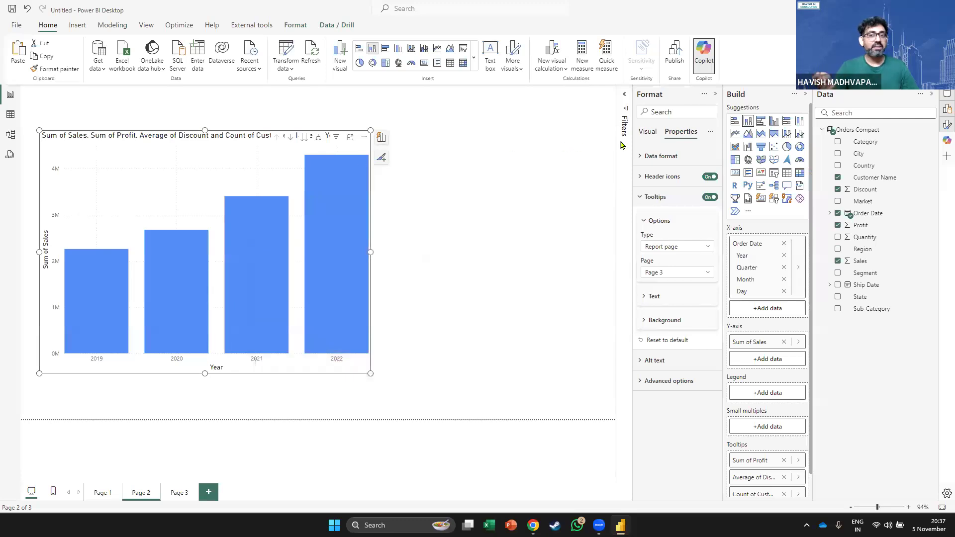
Enable ribbons on the column chart, turn off matching the series color and color the ribbons red.
left_click(647, 131)
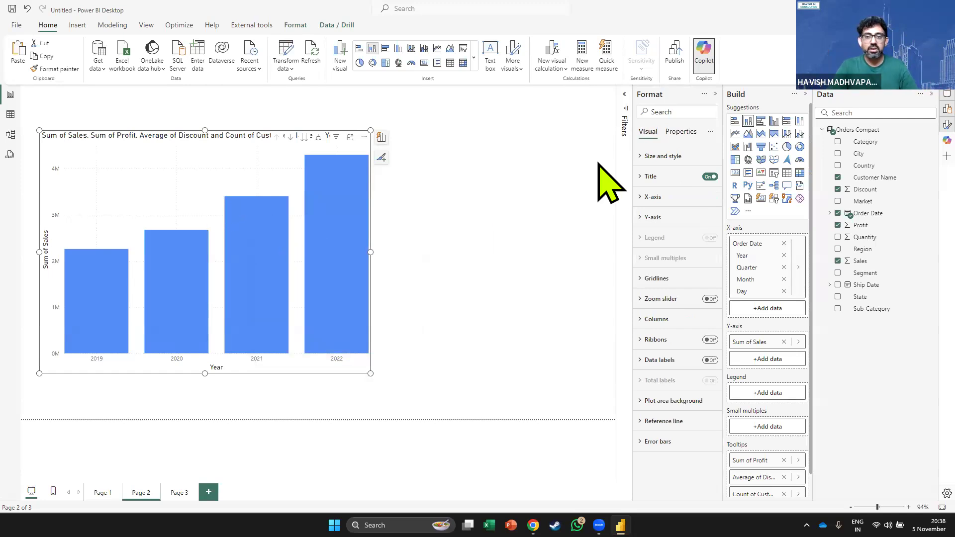
left_click(711, 341)
left_click(711, 341)
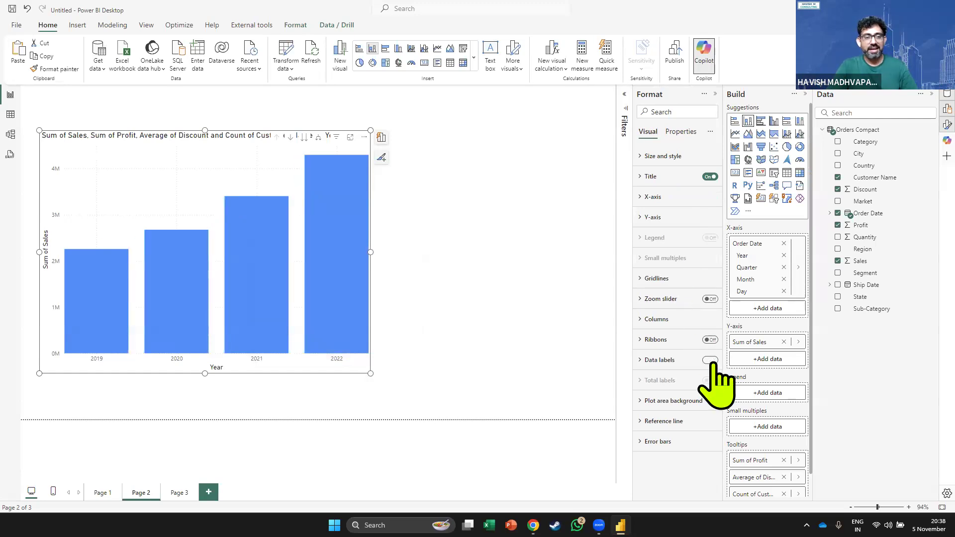
left_click(712, 362)
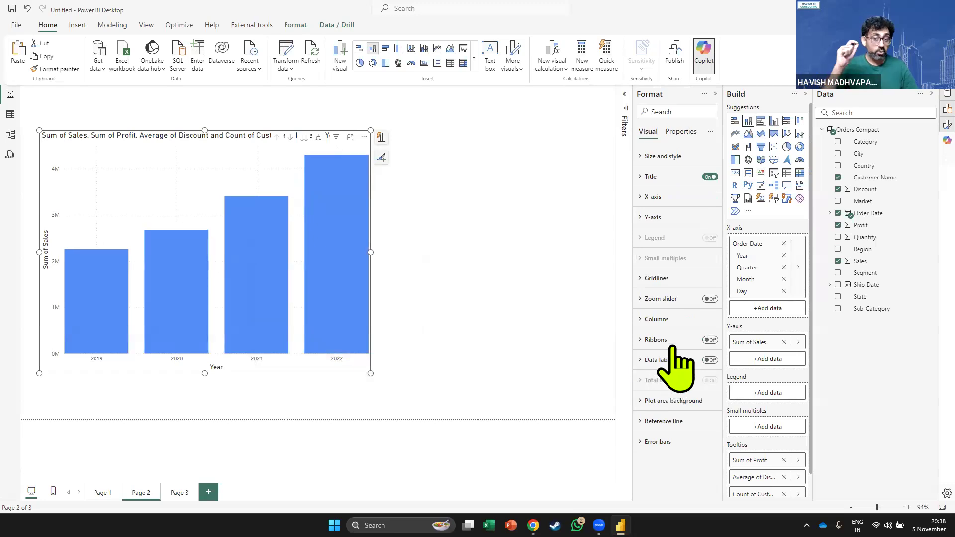
left_click(710, 340)
scroll(677, 368, "down", 3)
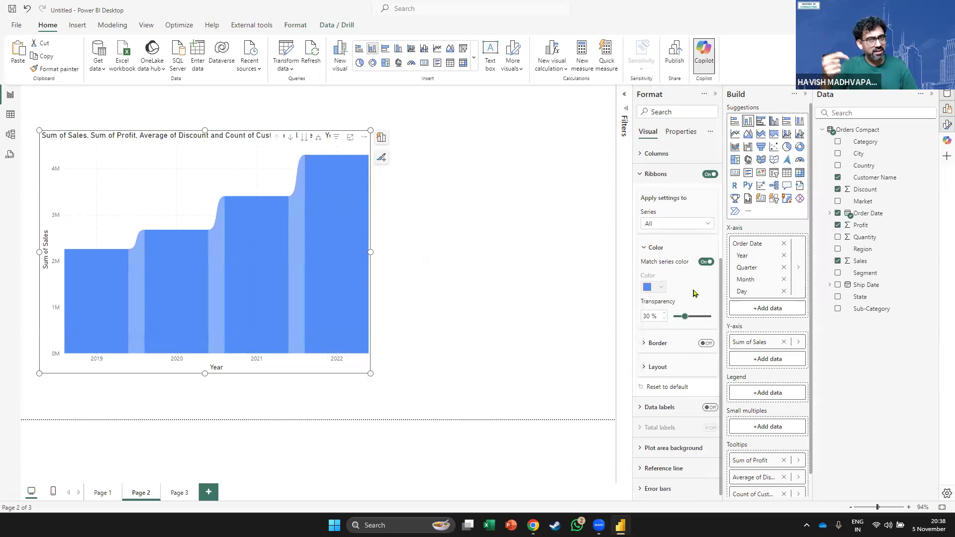
left_click(707, 262)
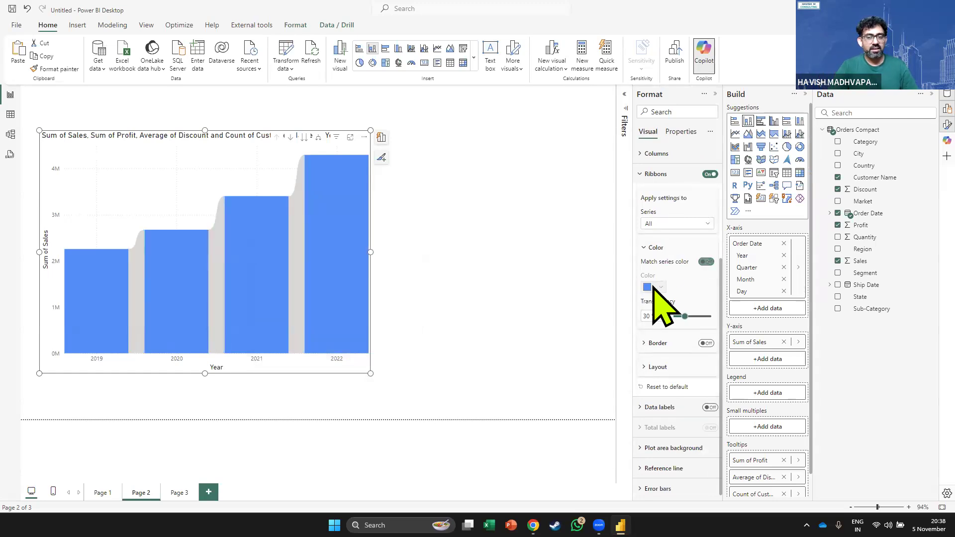
left_click(653, 287)
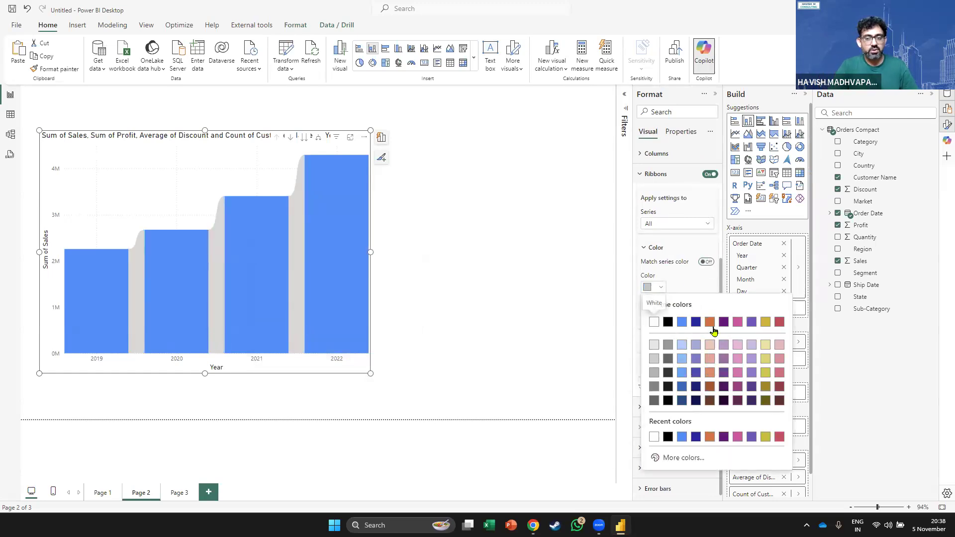
left_click(779, 323)
Expand the chart's date hierarchy to the quarter level and enlarge the chart to fit the extra columns.
left_click_drag(205, 373, 213, 327)
left_click(321, 138)
left_click_drag(371, 328, 456, 380)
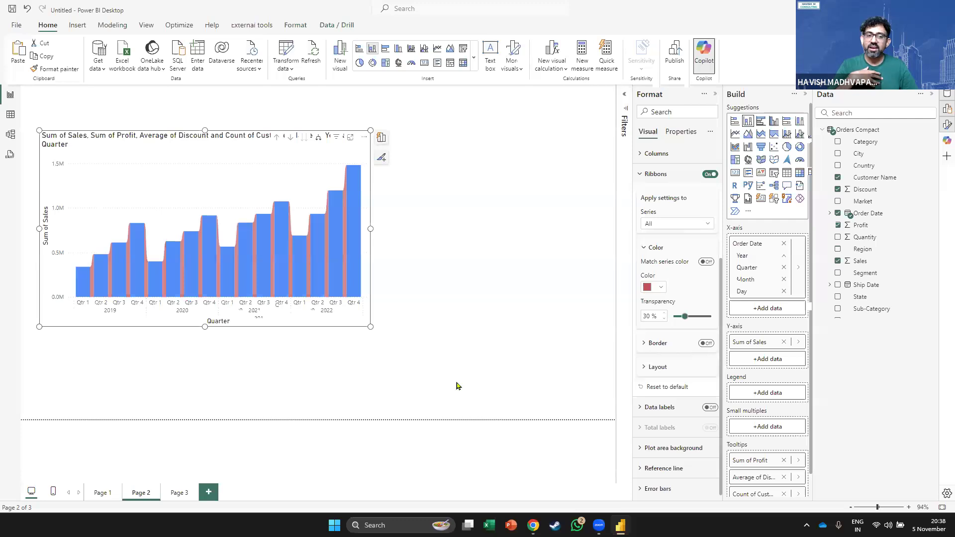
Set the ribbons' transparency to 88%, turn on their border and set the space between ribbons and columns to 19%.
left_click_drag(685, 317, 707, 317)
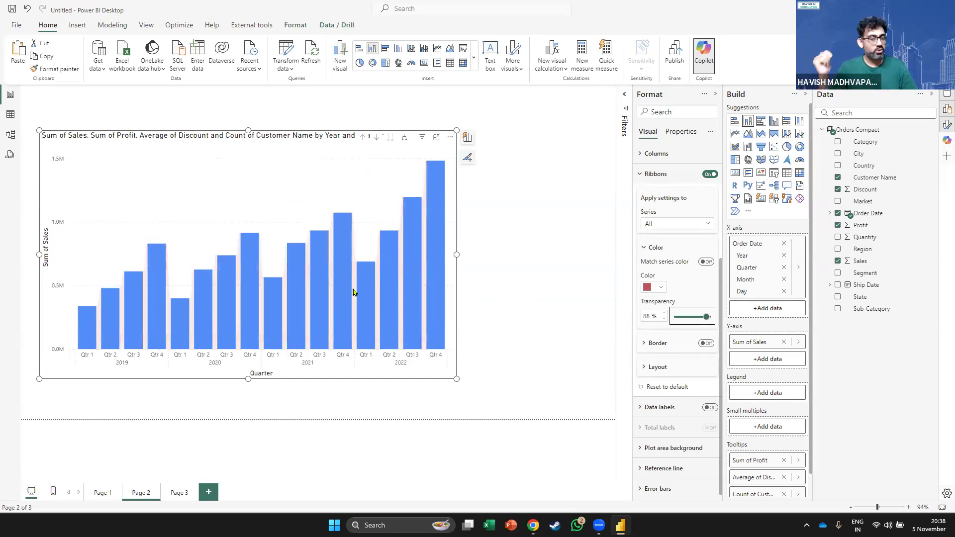
left_click(707, 344)
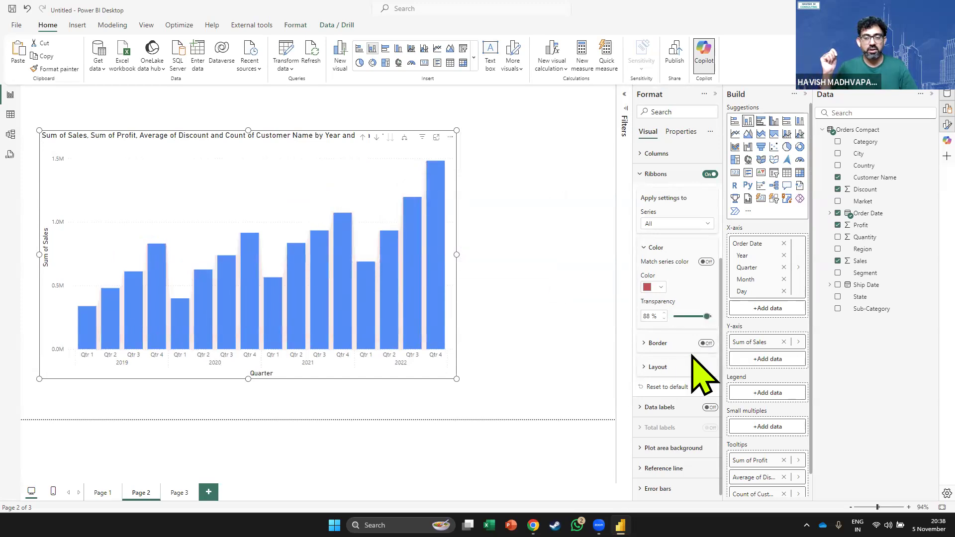
left_click(679, 367)
scroll(686, 393, "up", 2)
scroll(678, 352, "down", 3)
left_click_drag(674, 362, 686, 362)
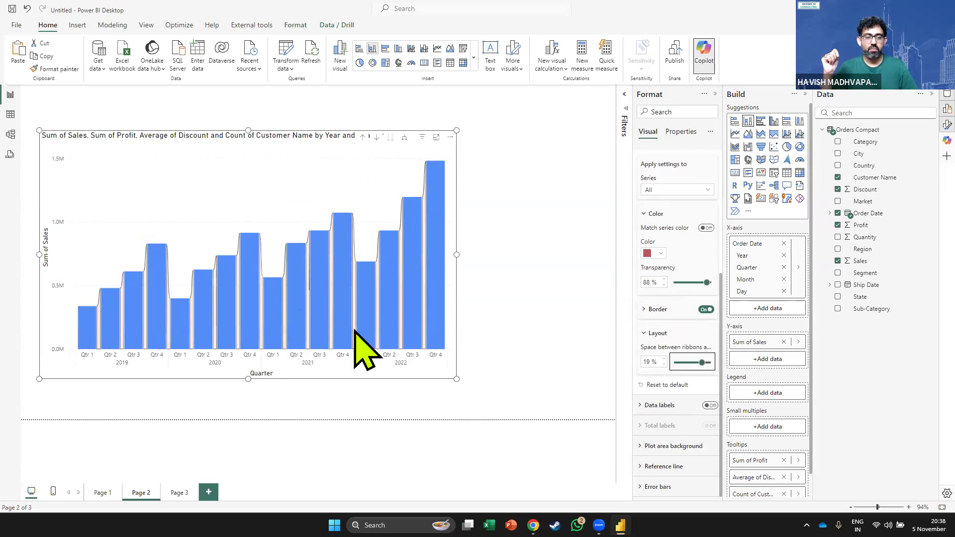
left_click(469, 405)
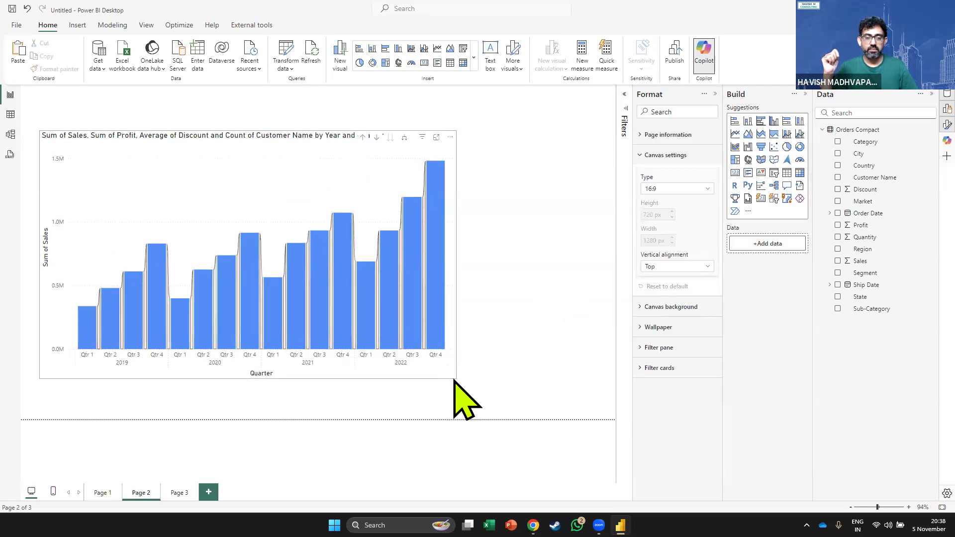
Make the column chart wider and shorter and drill it up to the year level.
left_click(448, 376)
left_click_drag(456, 378, 486, 277)
left_click(394, 137)
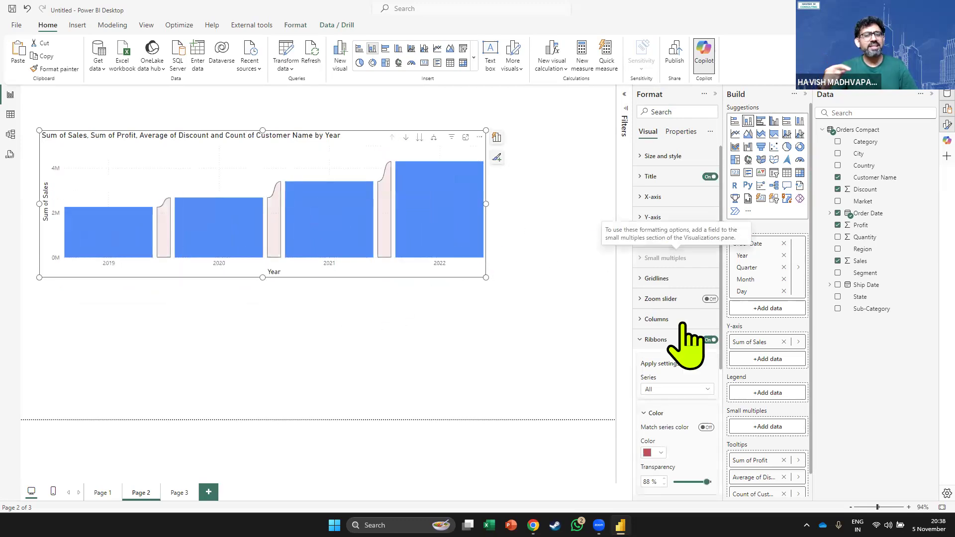
Turn on the chart's zoom slider, expand to the quarter level and try out the Sum of Sales axis slider.
left_click(710, 299)
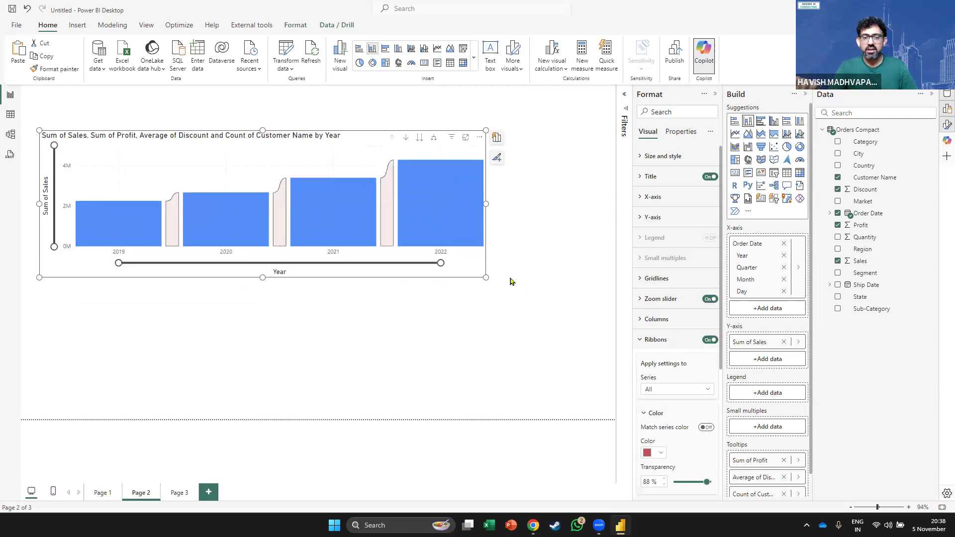
left_click_drag(441, 263, 451, 183)
left_click(432, 138)
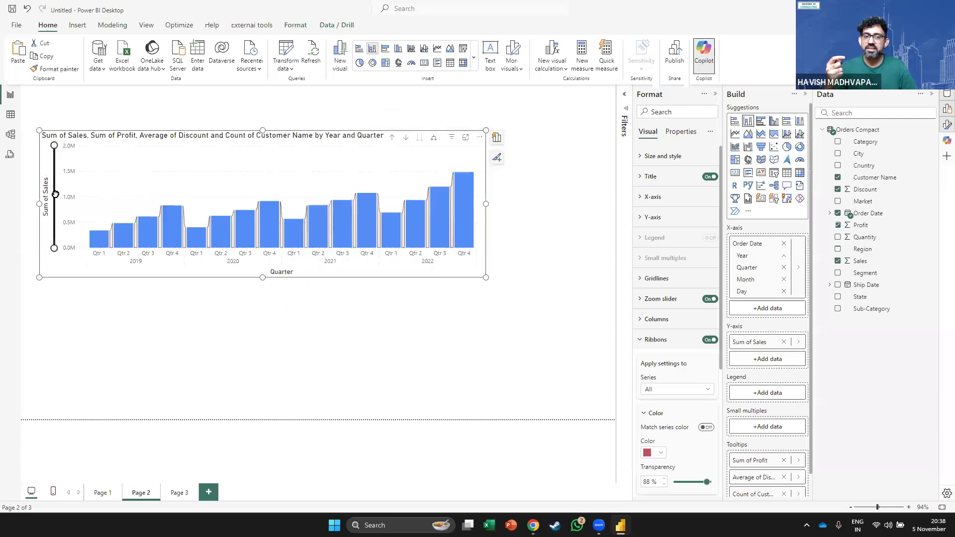
left_click_drag(54, 145, 68, 197)
left_click_drag(71, 162, 54, 144)
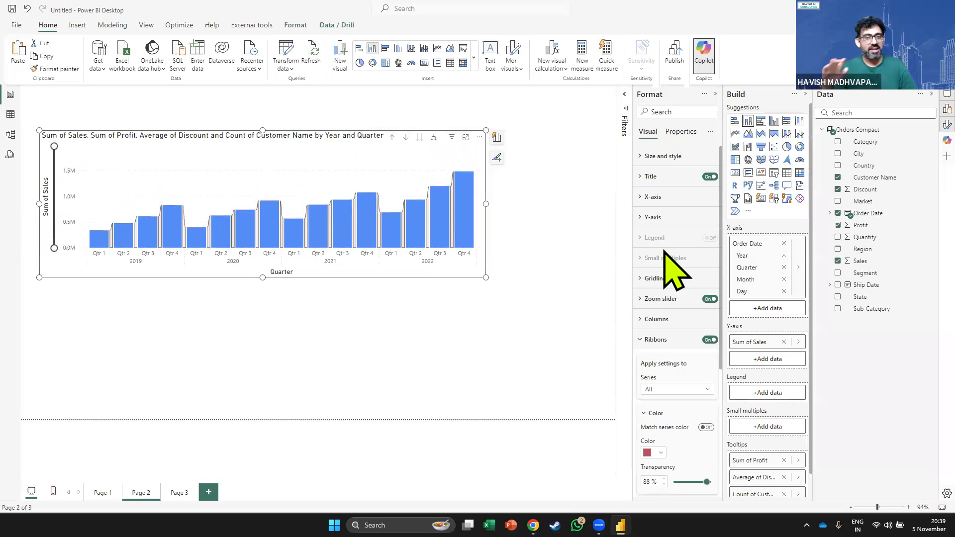
left_click(401, 327)
Look at the AppSource visuals gallery, close it and check the signed-in account.
left_click(519, 74)
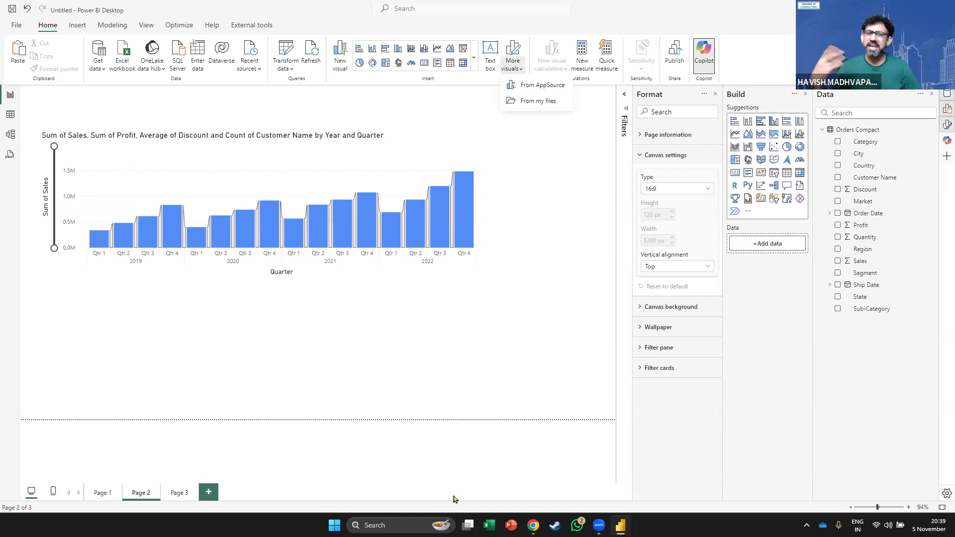
left_click(518, 89)
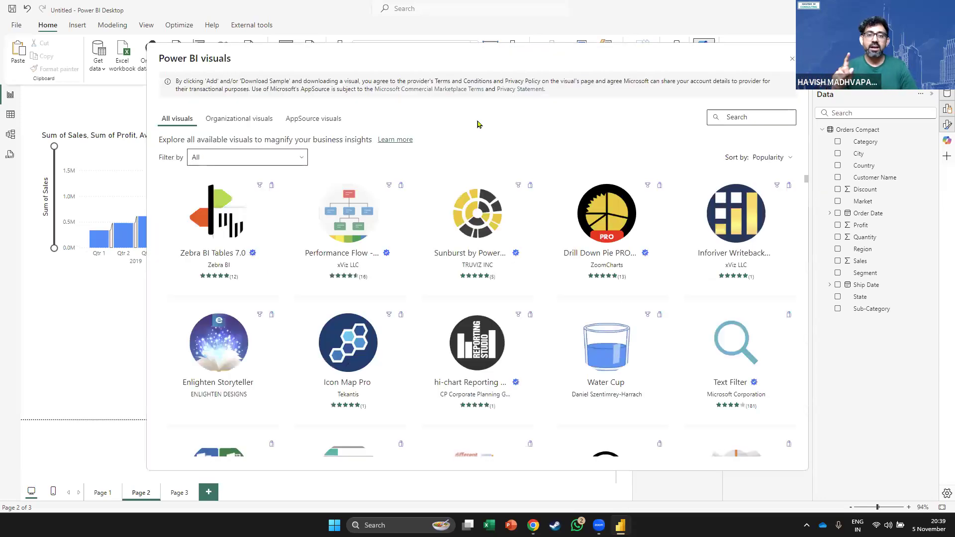
key("Escape")
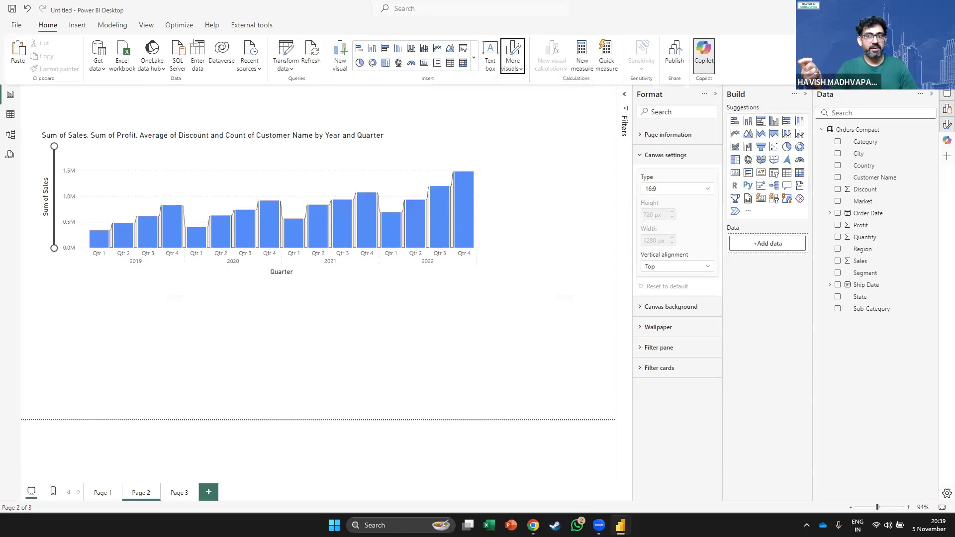
left_click(873, 9)
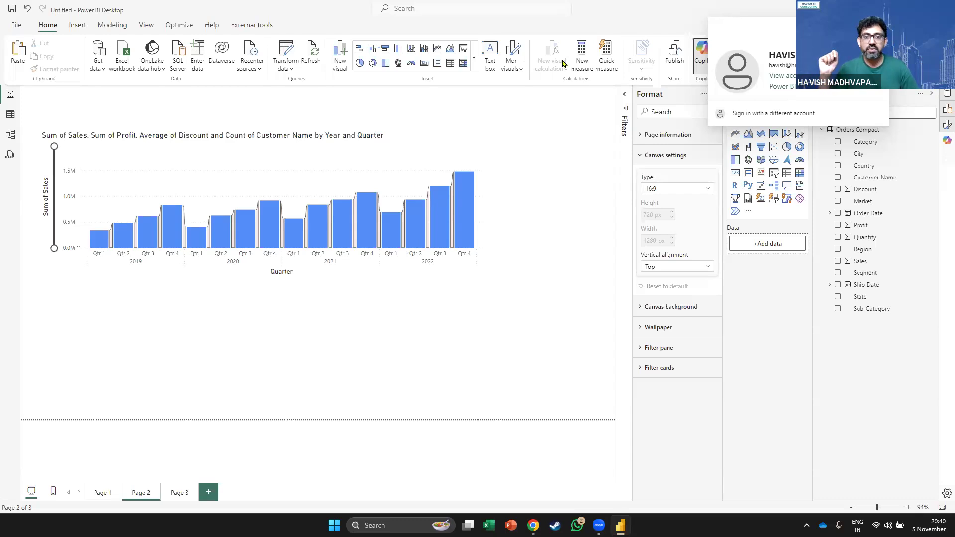
Browse the AppSource visuals gallery, sorted by popularity, for a custom visual to add.
left_click(518, 74)
left_click(527, 90)
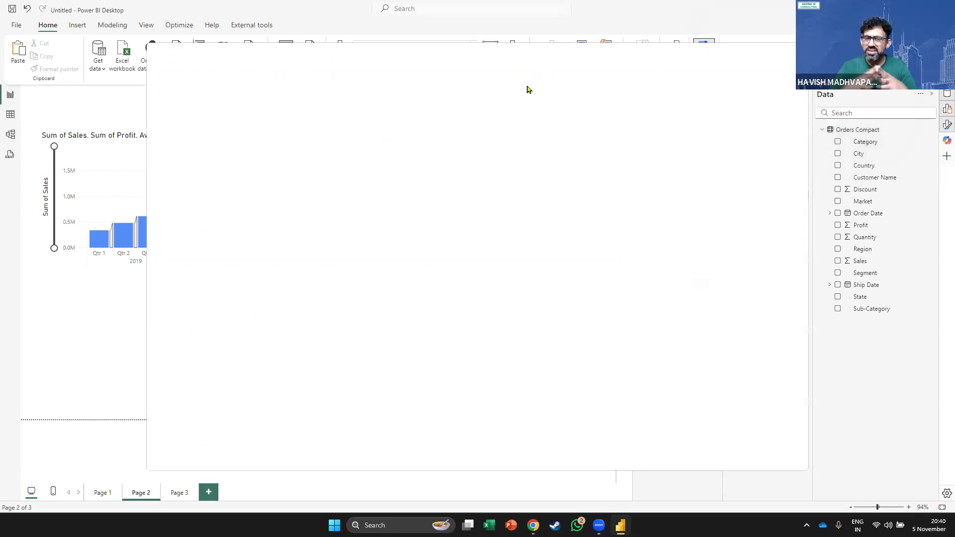
scroll(495, 198, "down", 15)
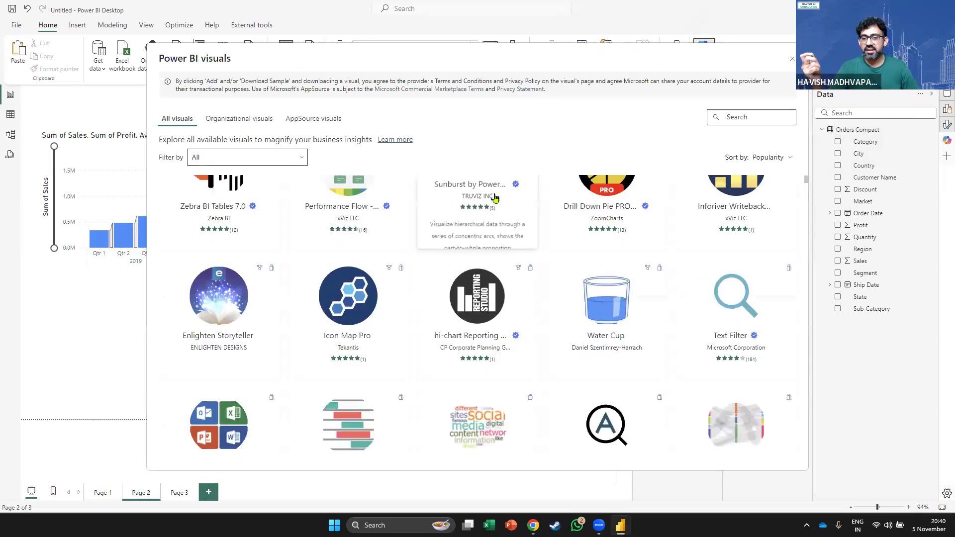
scroll(495, 197, "down", 15)
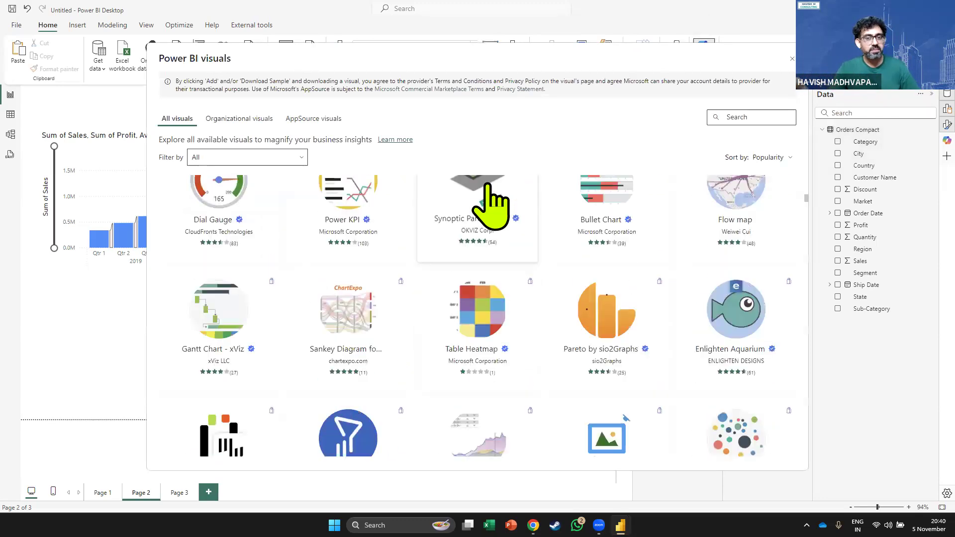
scroll(550, 292, "down", 15)
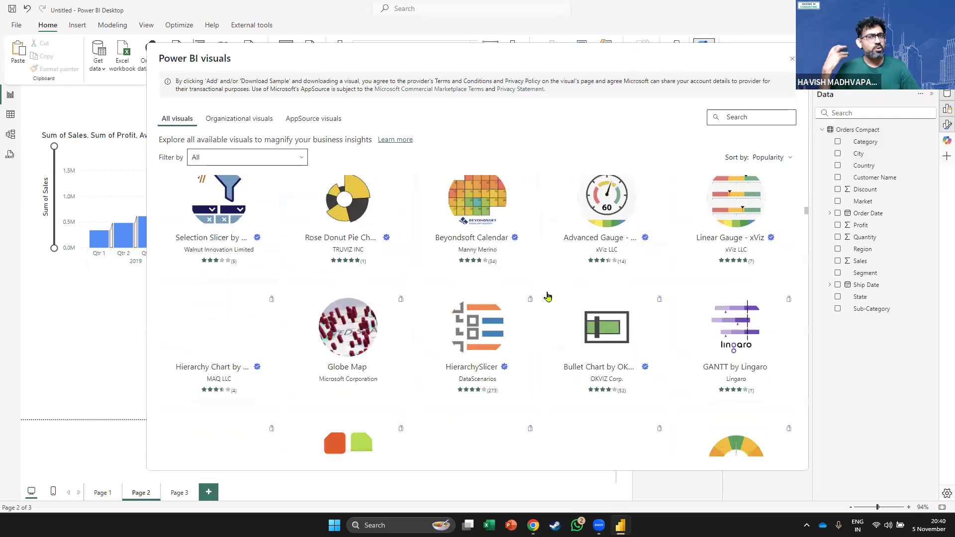
scroll(543, 293, "down", 15)
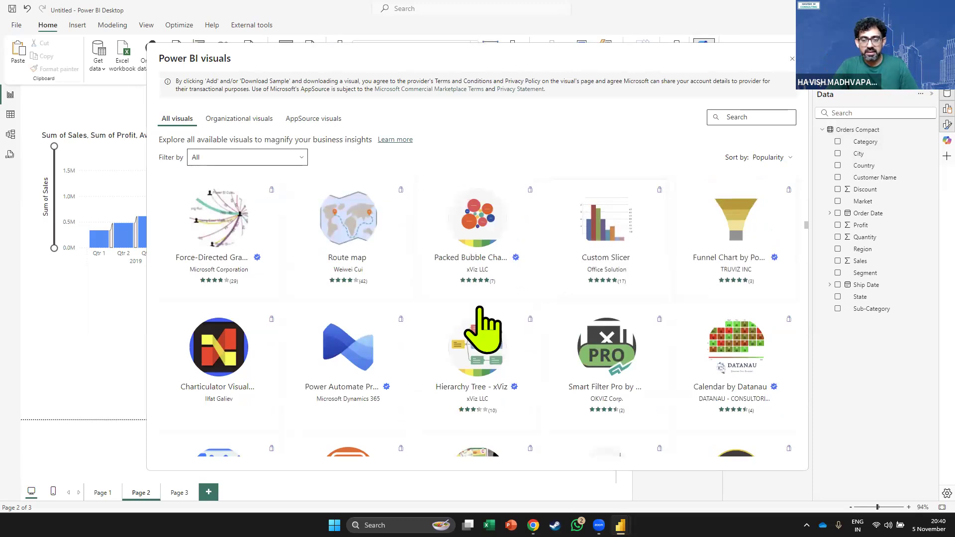
scroll(480, 309, "down", 10)
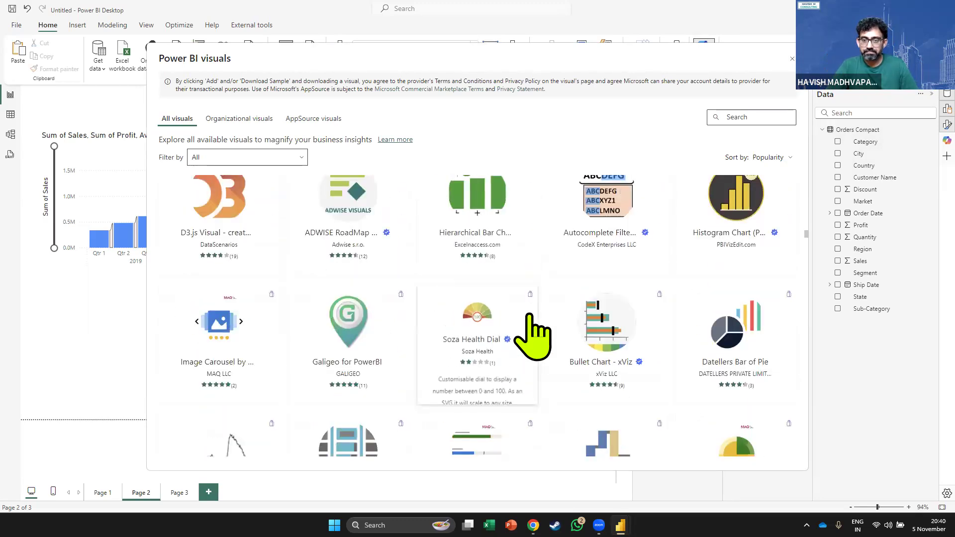
scroll(547, 332, "down", 2)
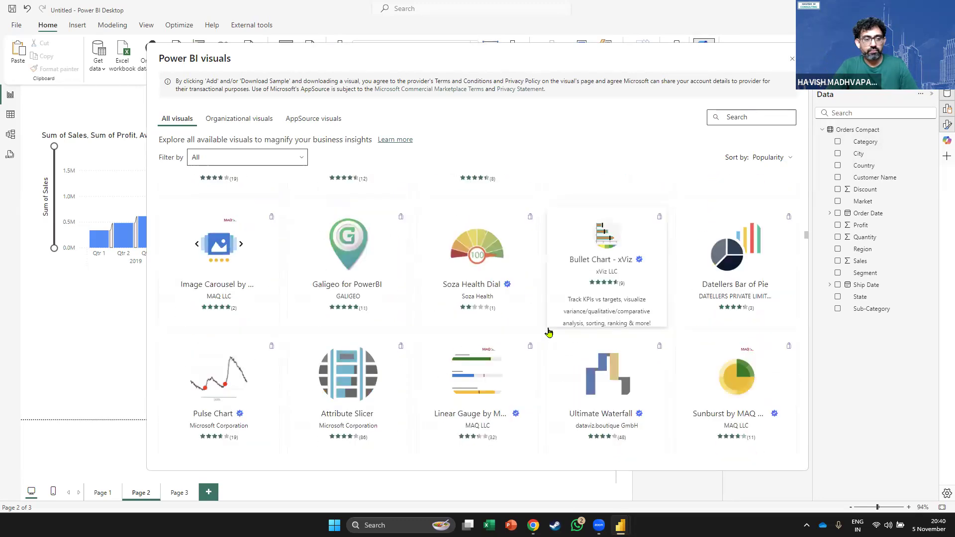
scroll(548, 332, "down", 2)
scroll(548, 331, "down", 4)
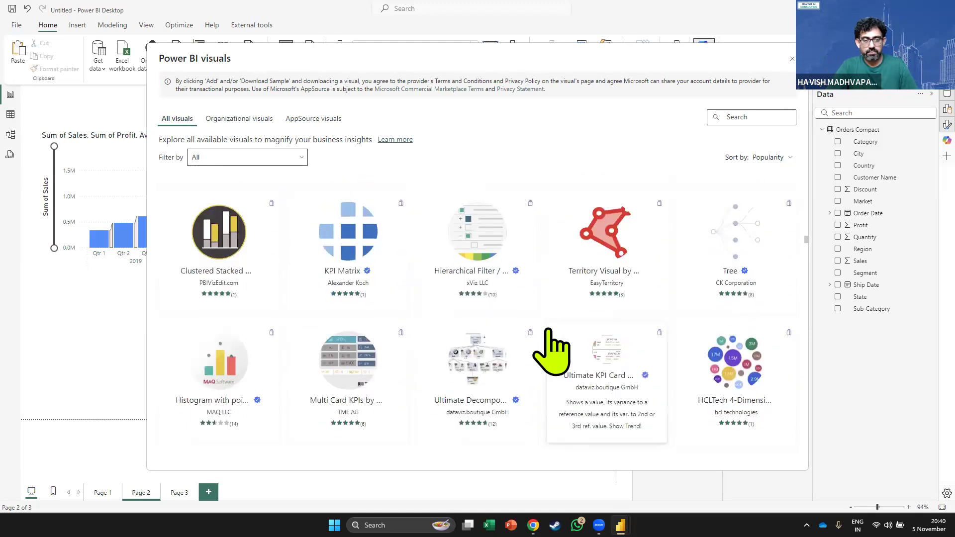
scroll(549, 332, "down", 4)
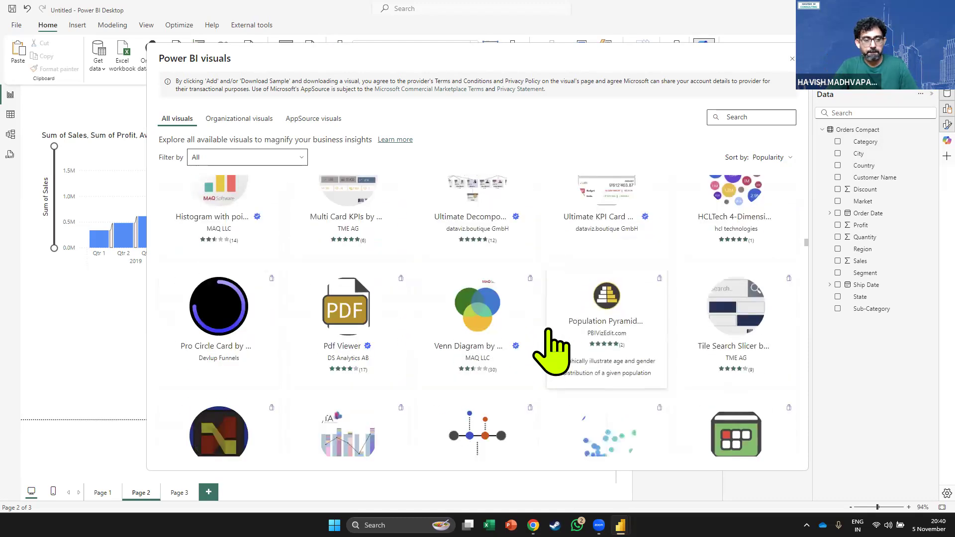
scroll(548, 331, "down", 4)
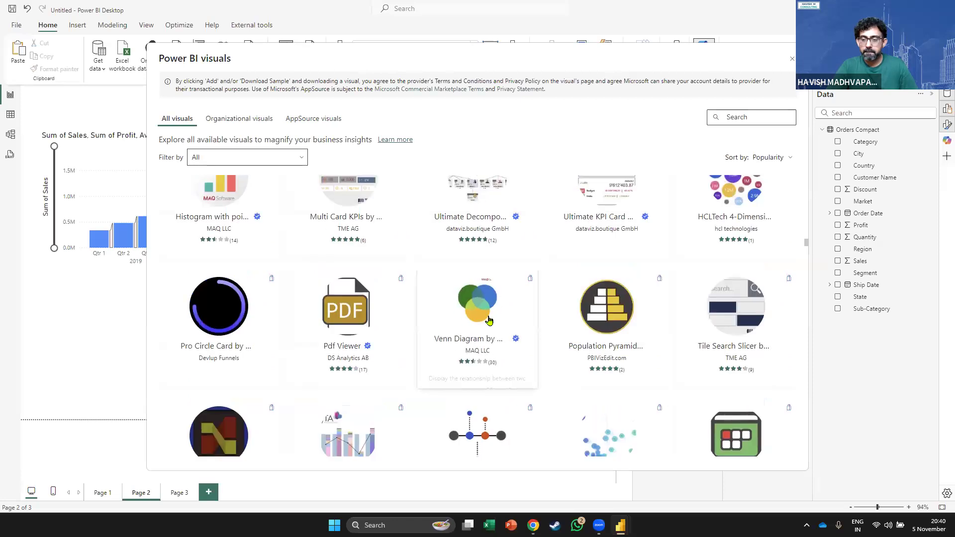
scroll(549, 332, "down", 4)
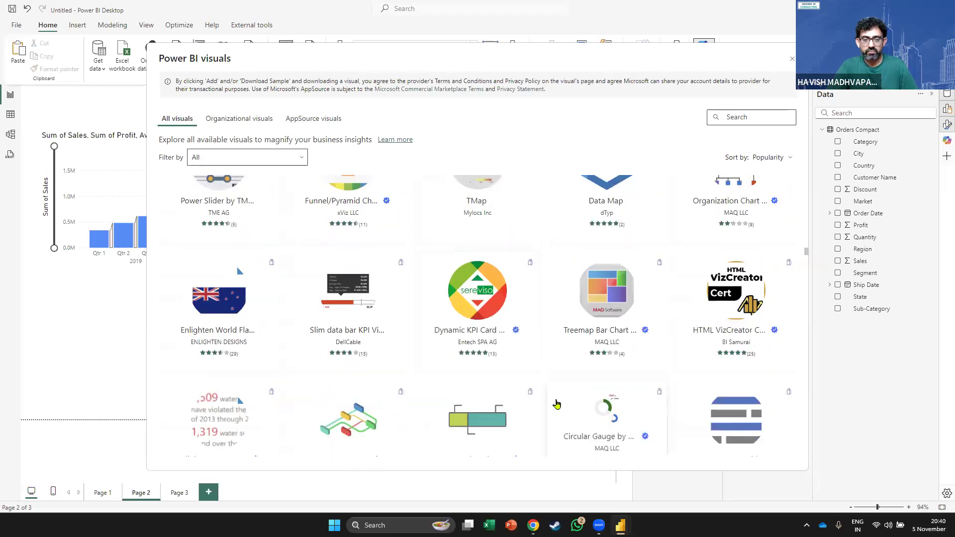
scroll(547, 375, "down", 8)
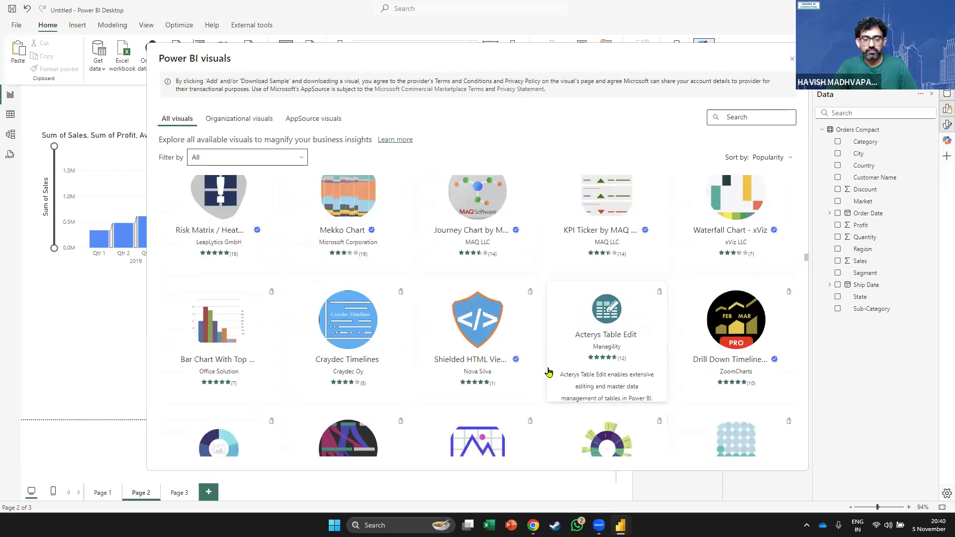
scroll(533, 354, "down", 2)
scroll(532, 354, "down", 2)
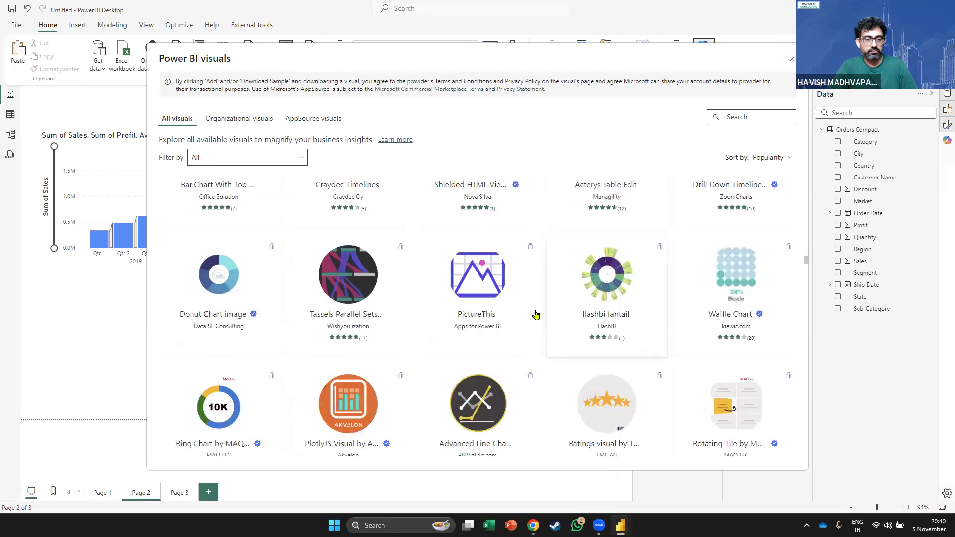
Add the Tassels Parallel Sets Slicer from AppSource to the report.
left_click(367, 283)
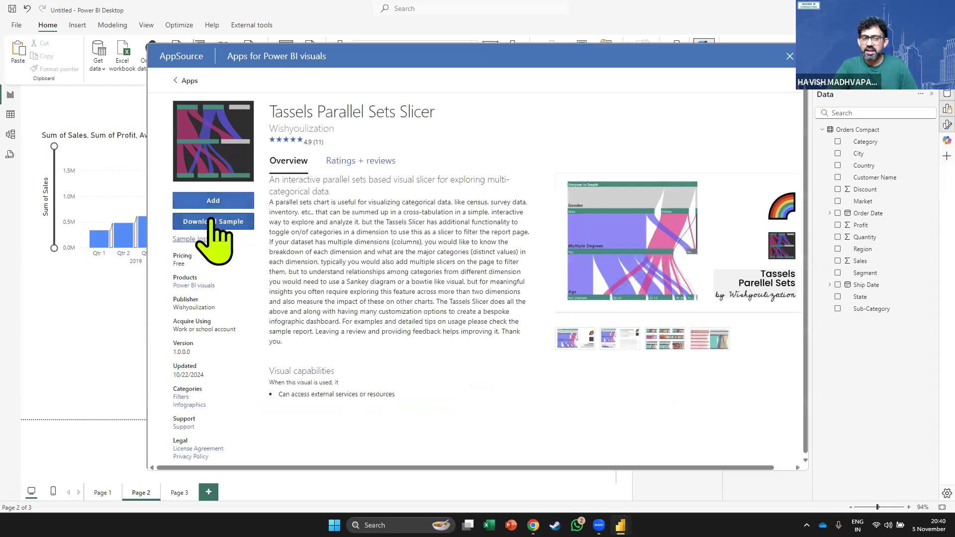
left_click(213, 204)
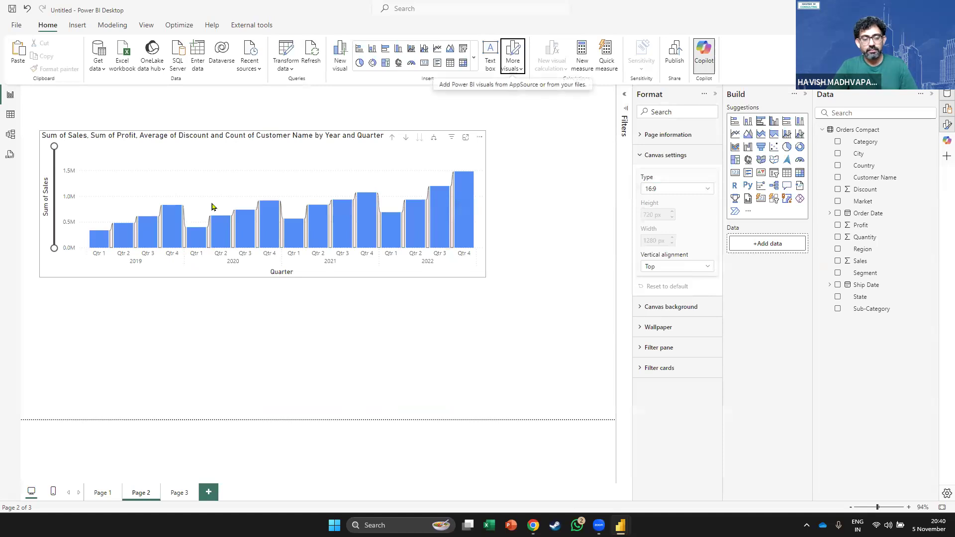
left_click(567, 281)
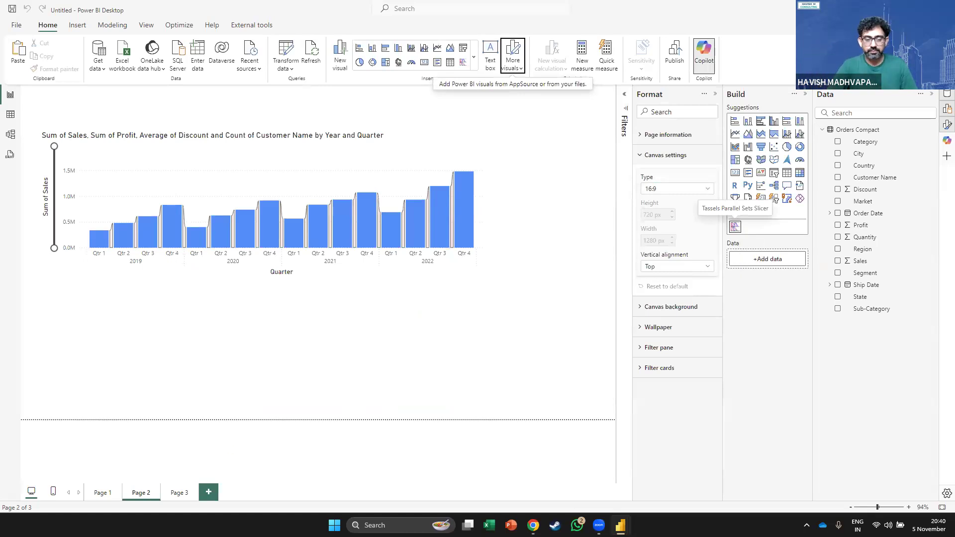
Create a new page with an enlarged Tassels Parallel Sets Slicer, using Sales as its value and Market and Segment as its columns.
left_click(209, 492)
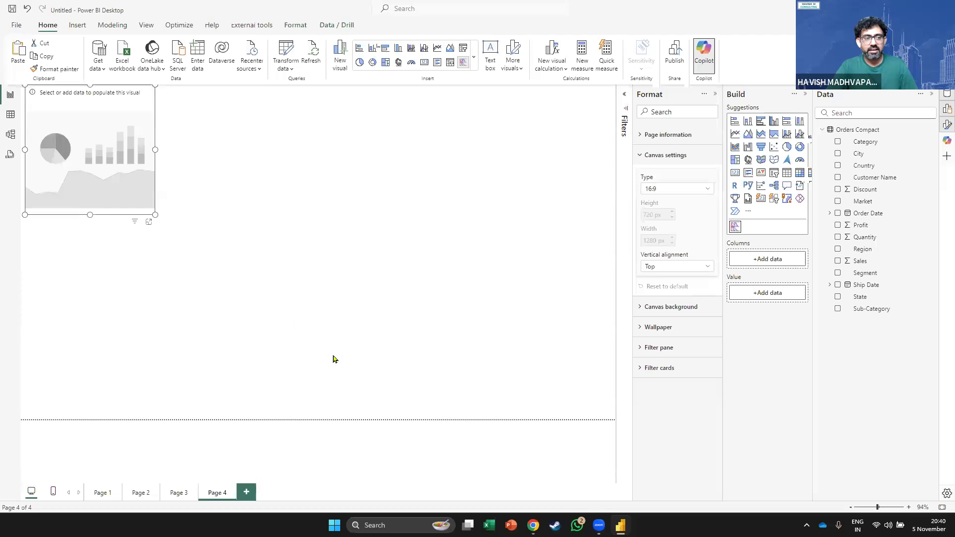
left_click_drag(200, 220, 215, 230)
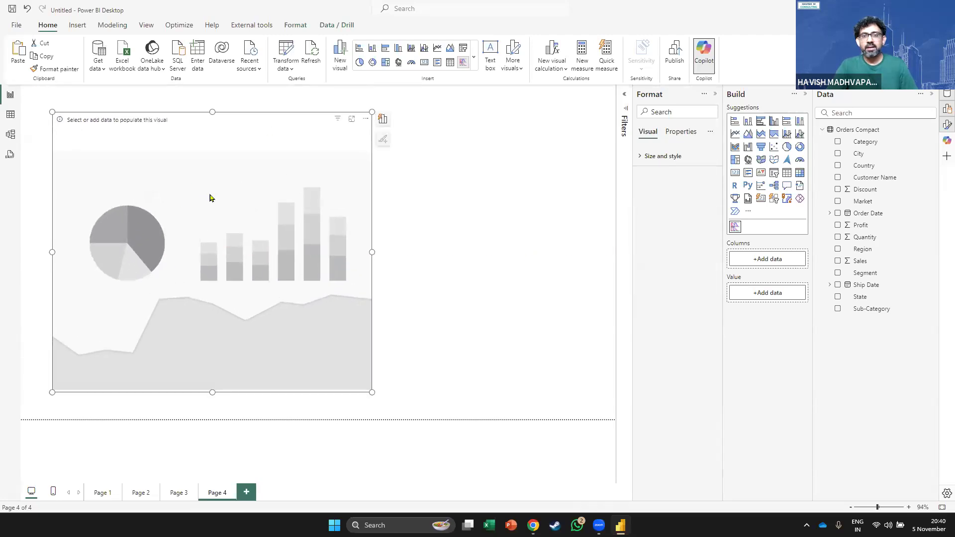
left_click(838, 261)
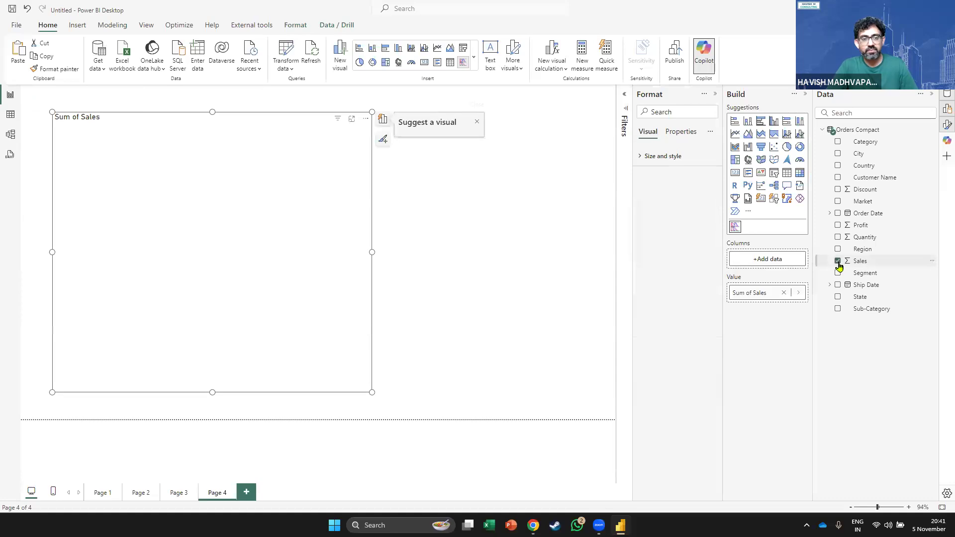
left_click(838, 201)
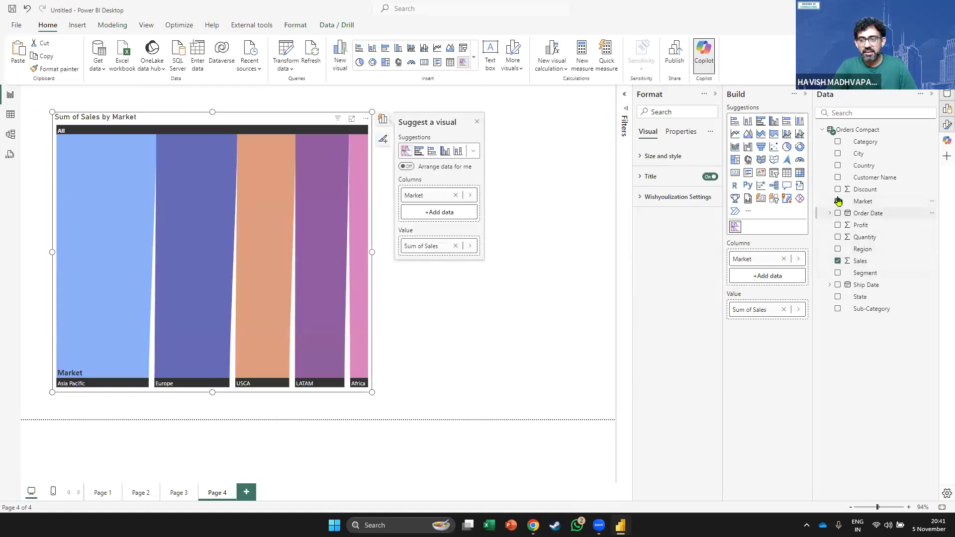
left_click(837, 273)
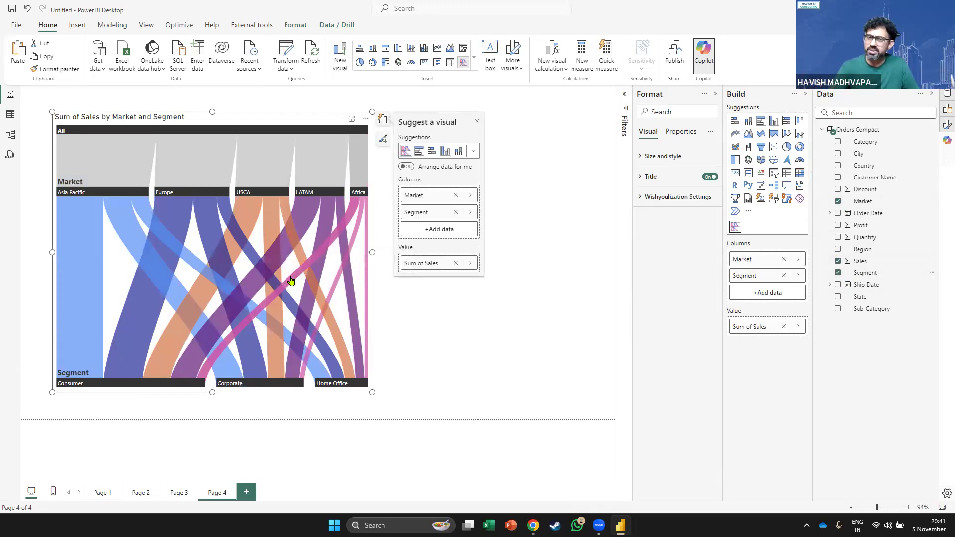
Try out rearranging the market categories and moving the Market level within the parallel sets chart.
left_click_drag(228, 198, 145, 188)
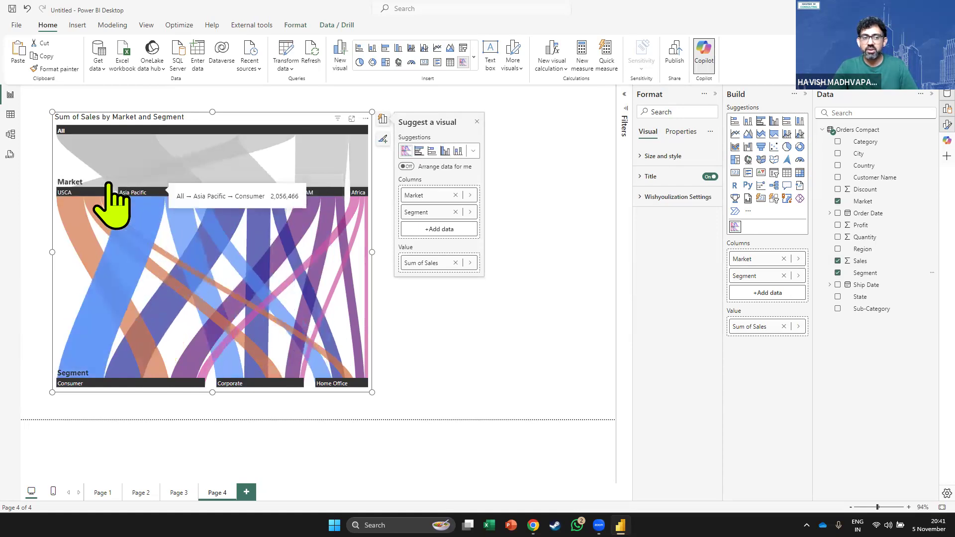
left_click(151, 182)
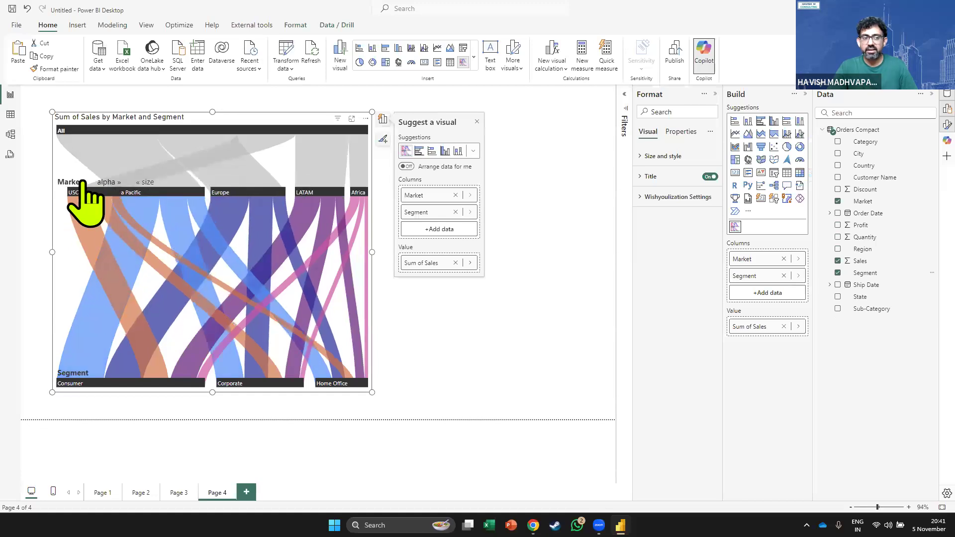
left_click_drag(75, 181, 97, 209)
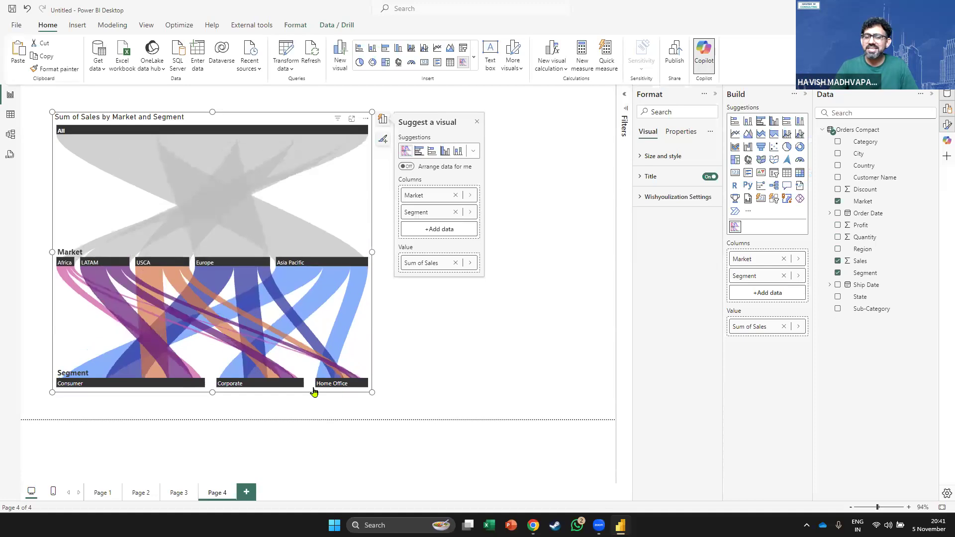
left_click(342, 386)
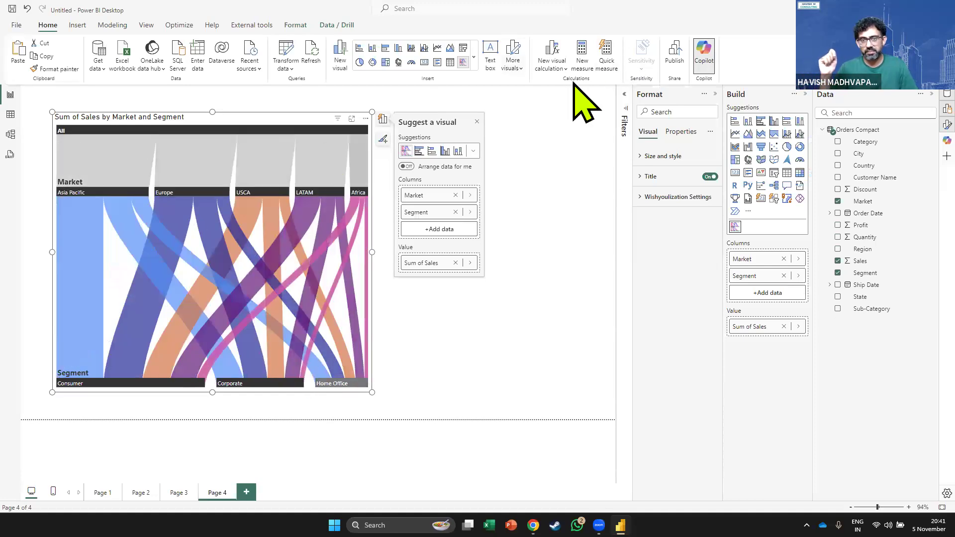
Return to the AppSource visuals gallery and open the details of Microsoft's Stream Graph visual.
left_click(514, 64)
left_click(526, 85)
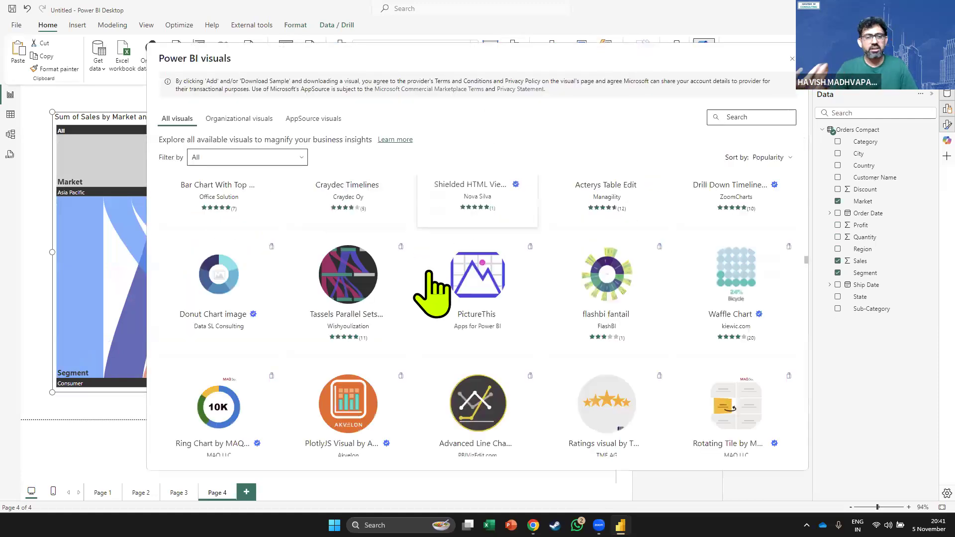
scroll(437, 287, "down", 3)
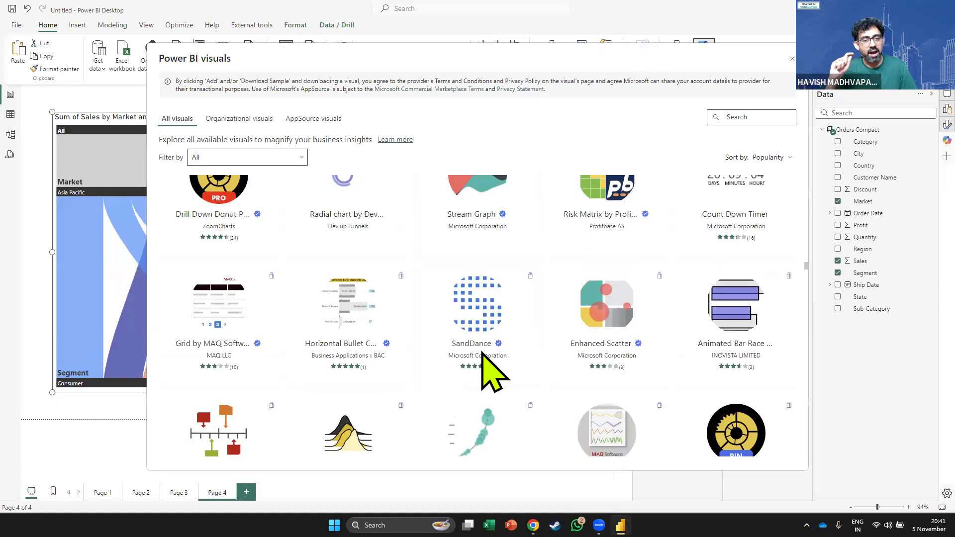
scroll(491, 373, "up", 3)
left_click(482, 354)
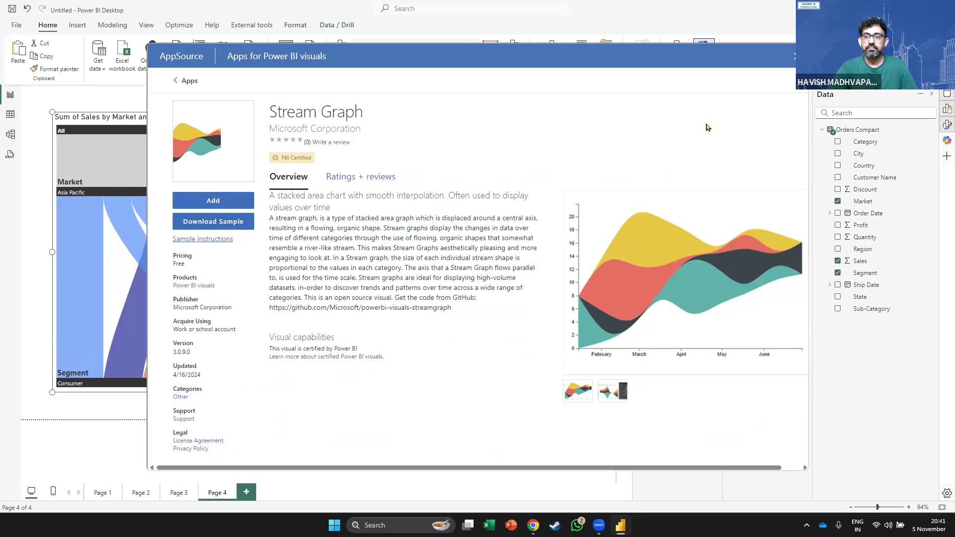
Download the Stream Graph sample and open the .pbix file, making Power BI Desktop always open this file type.
left_click(224, 222)
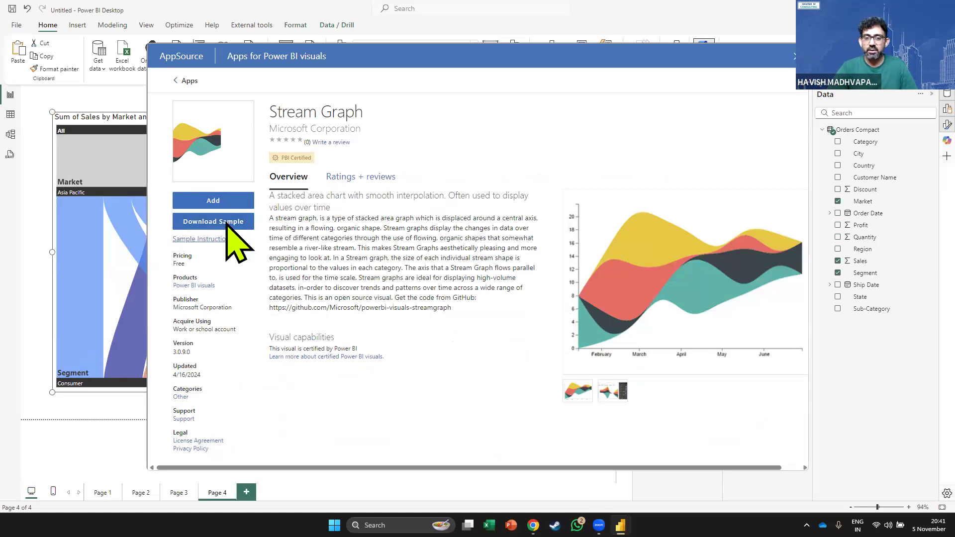
left_click(742, 153)
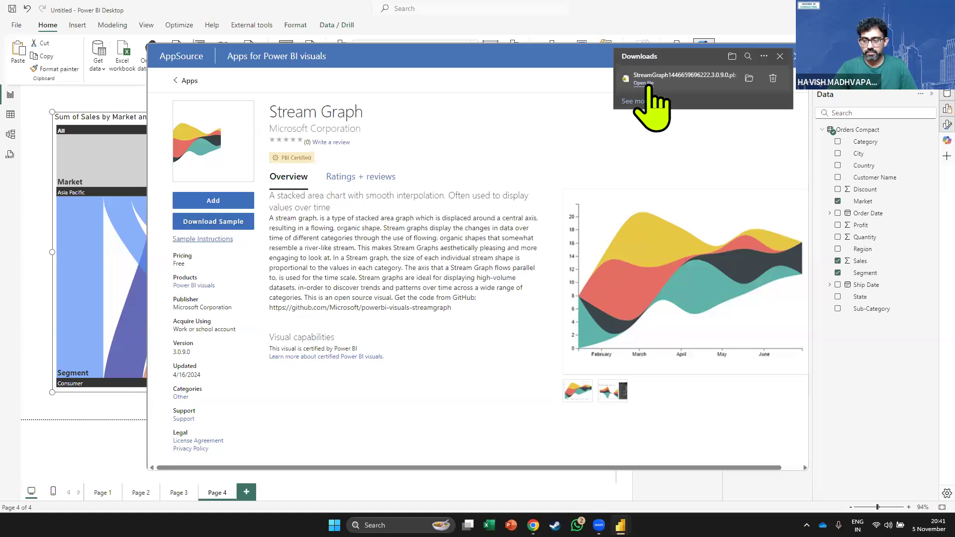
left_click(645, 83)
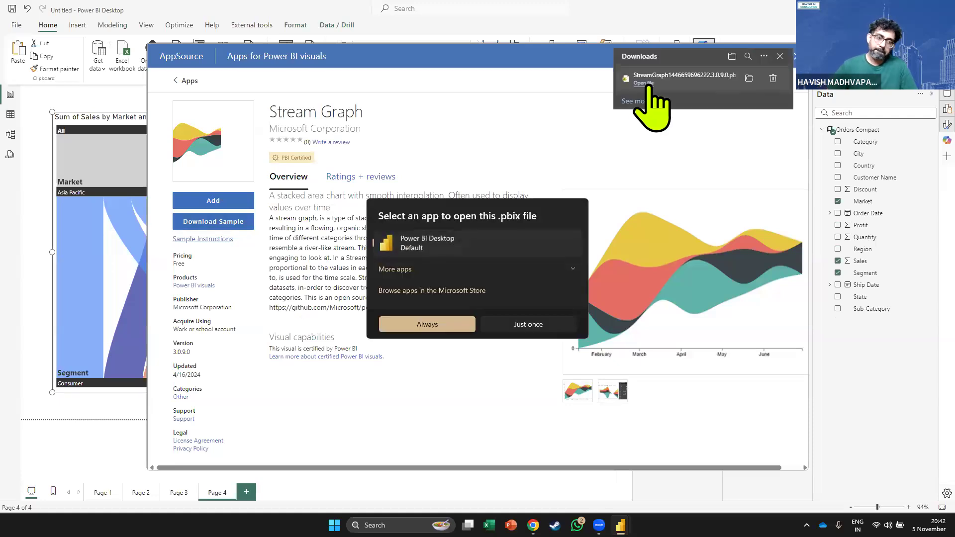
left_click(435, 324)
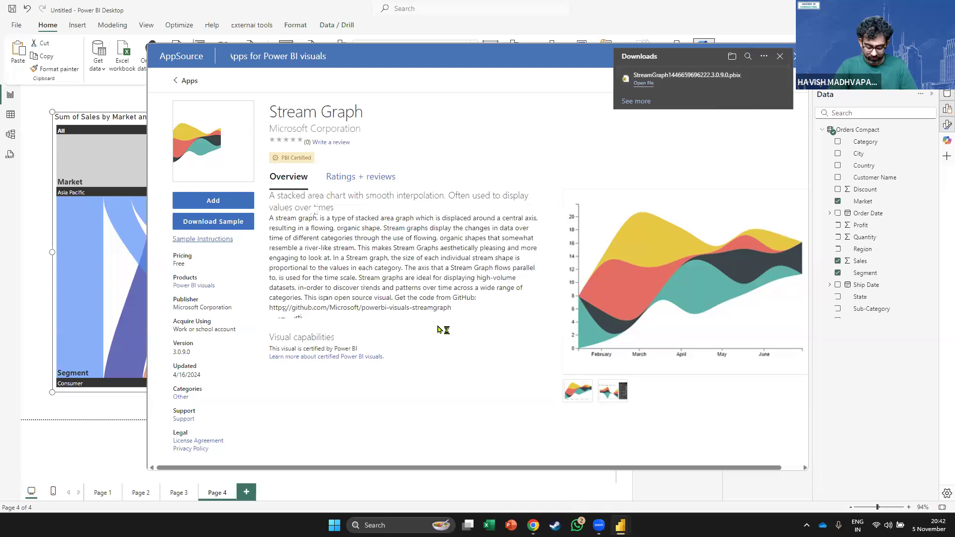
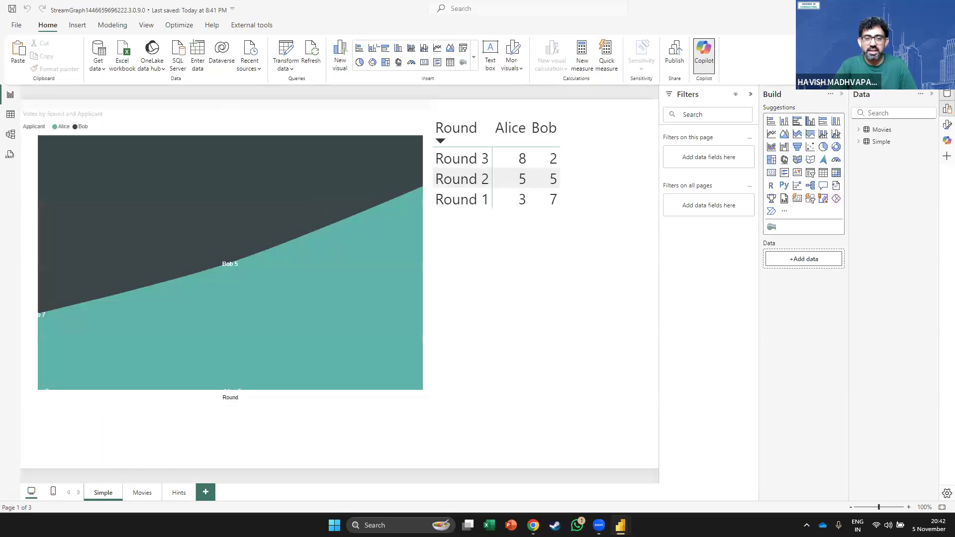
Look through the Movies and Hints pages of the Stream Graph sample report, ending on Movies.
left_click(143, 492)
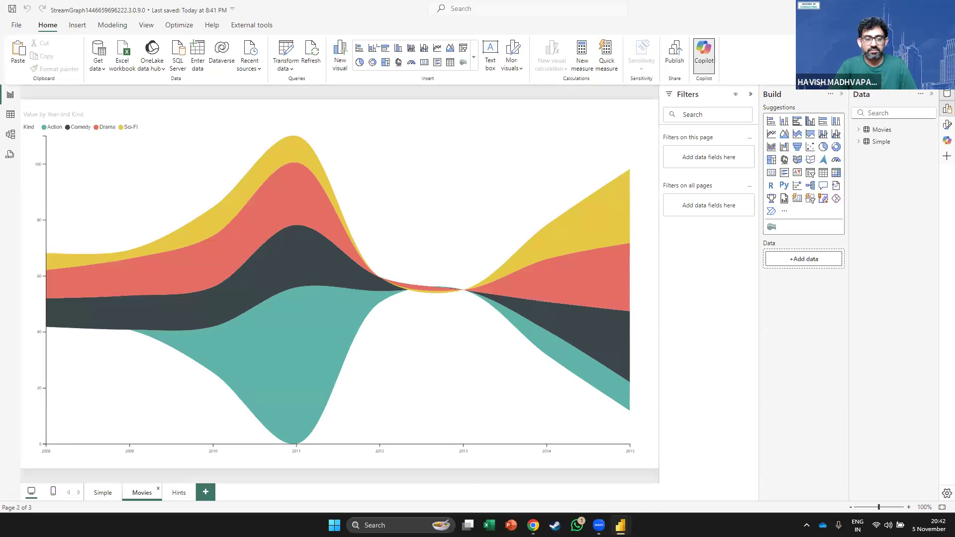
left_click(179, 492)
left_click(142, 492)
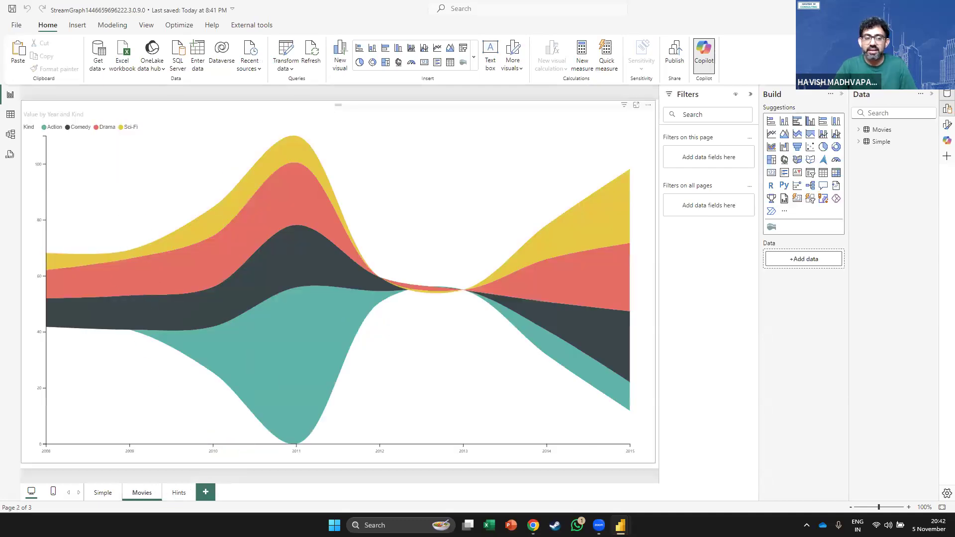
Glance at the Hints page, return to Movies, and close the Stream Graph sample report and the AppSource visuals gallery.
left_click(182, 494)
left_click(134, 496)
left_click(486, 281)
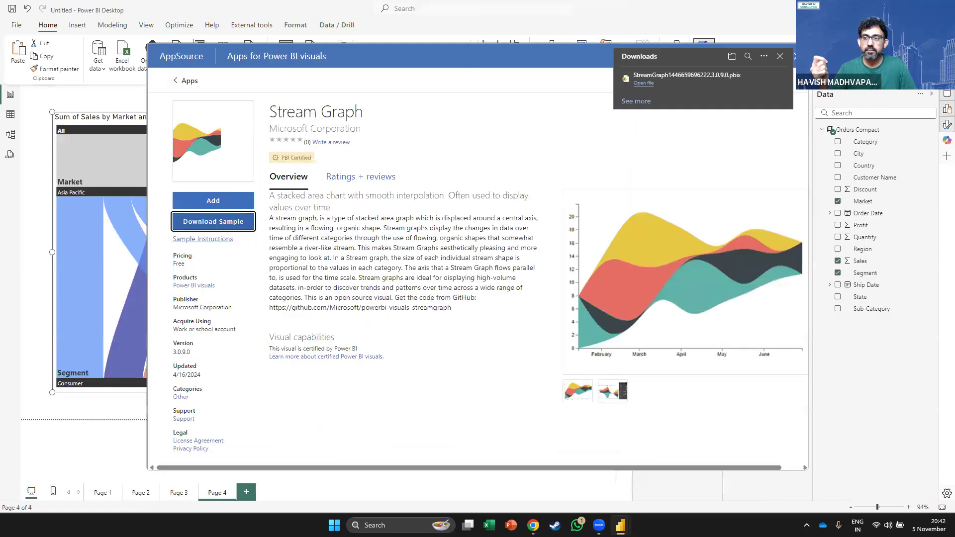
left_click(796, 57)
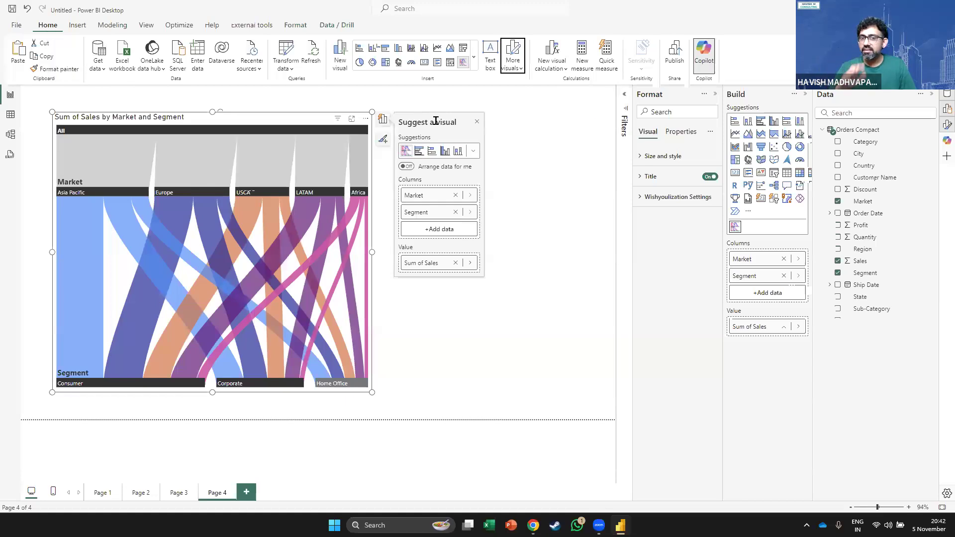
Look over the shape and button types available and add a page navigator to Page 4.
left_click(85, 25)
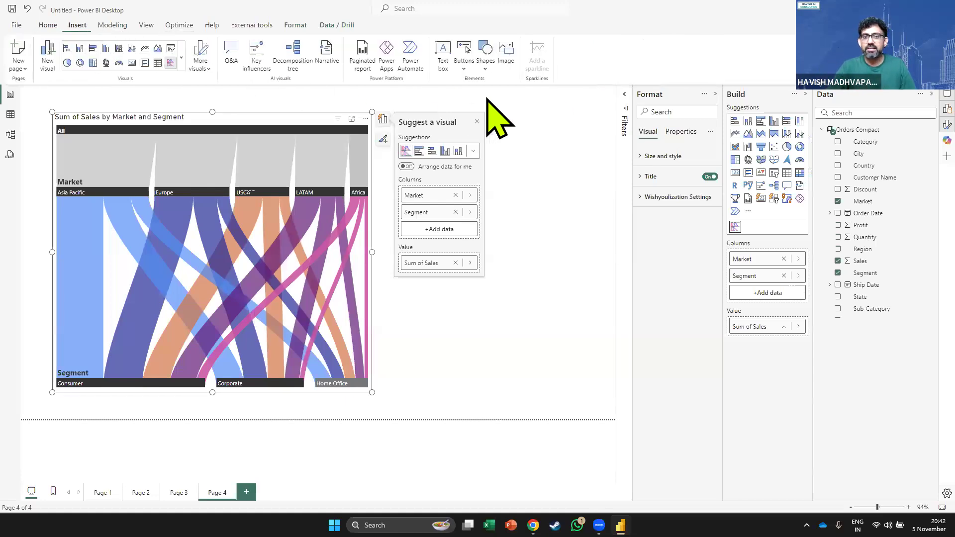
left_click(486, 65)
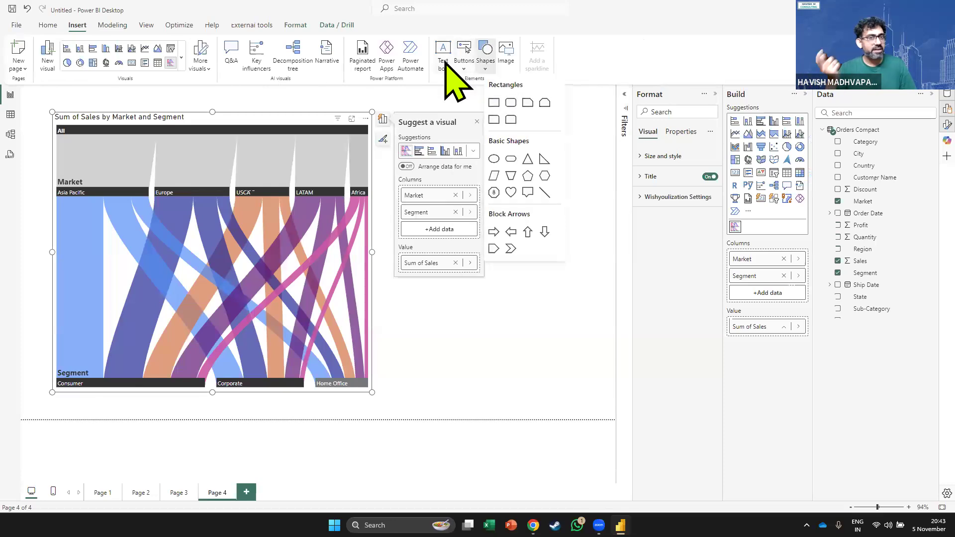
left_click(465, 66)
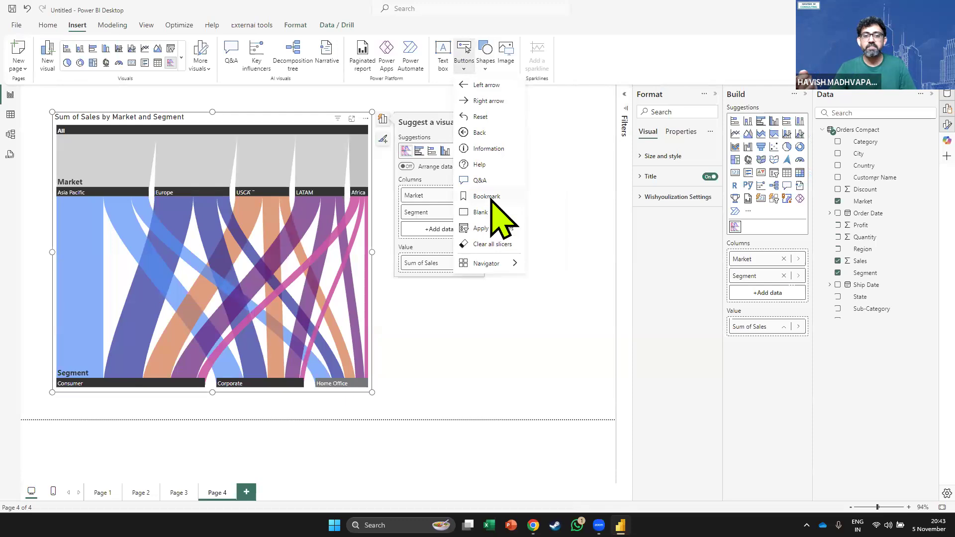
mouse_move(498, 263)
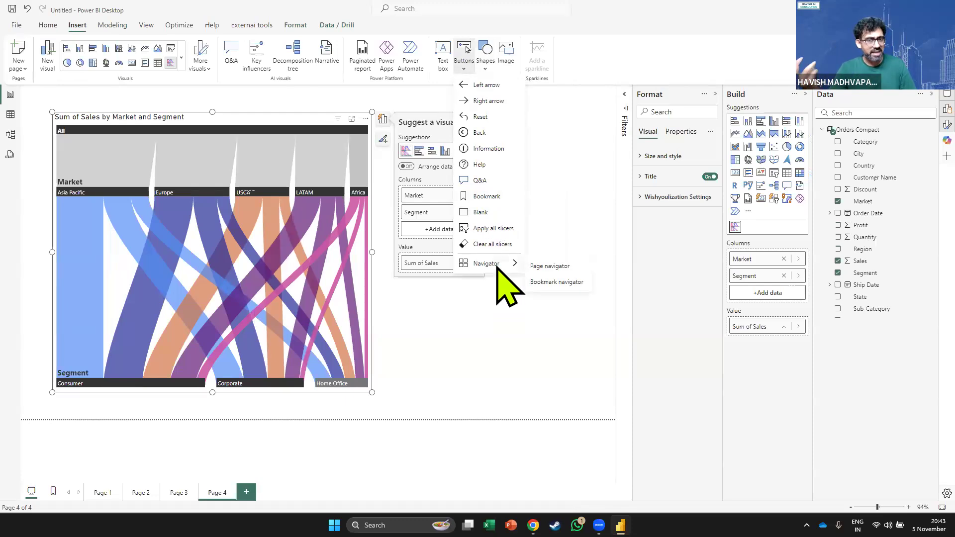
left_click(547, 268)
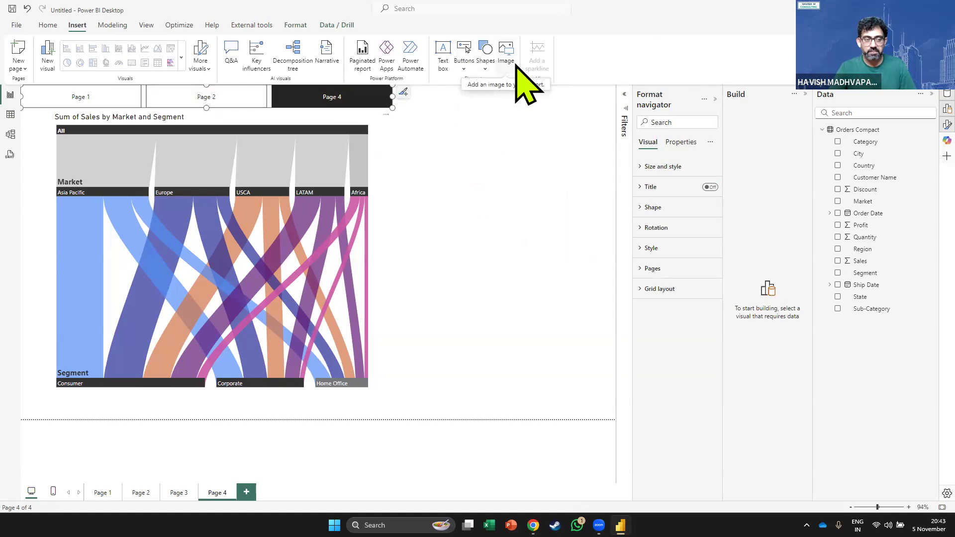
Review the visuals on Pages 1, 2 and 3, including the state map, quarterly sales columns, sub-category treemap and segment pie chart.
left_click(112, 25)
left_click(147, 26)
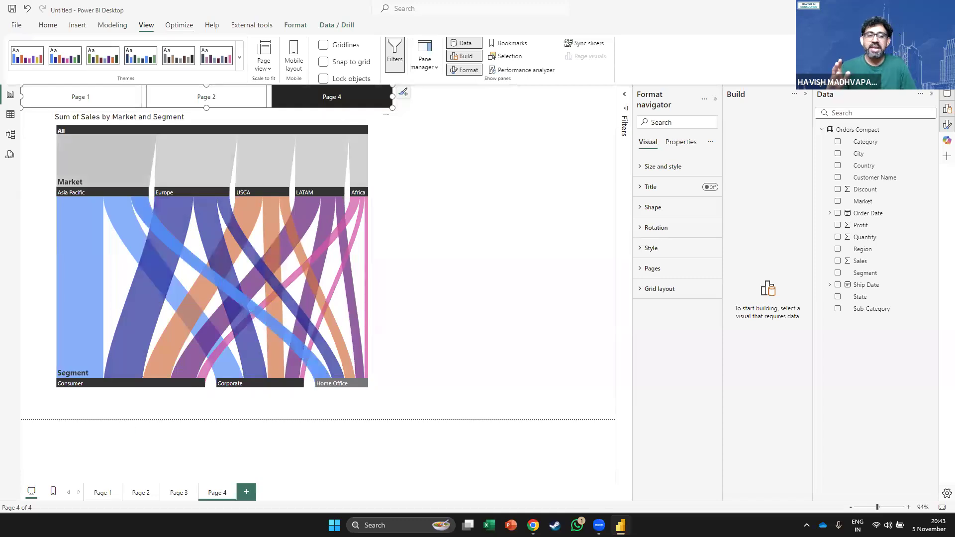
left_click(102, 493)
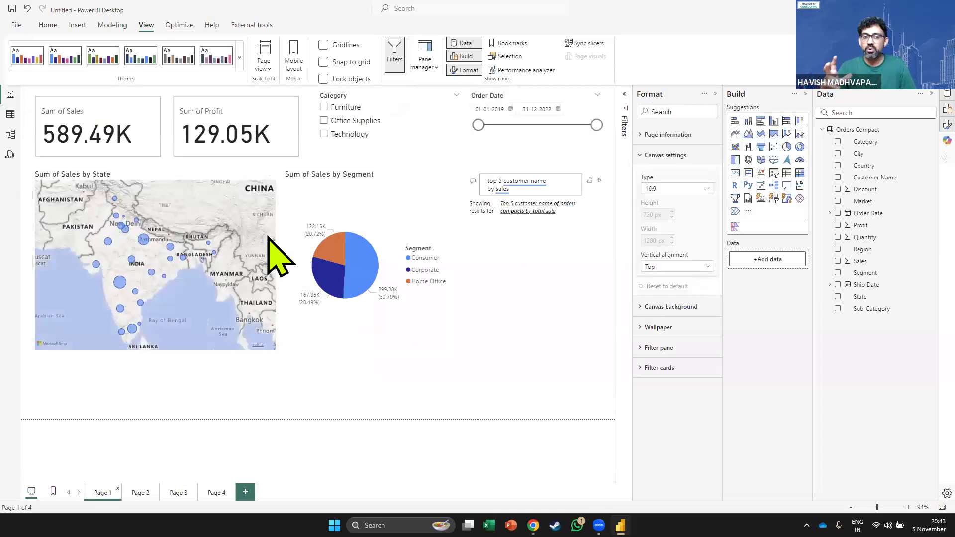
left_click(267, 231)
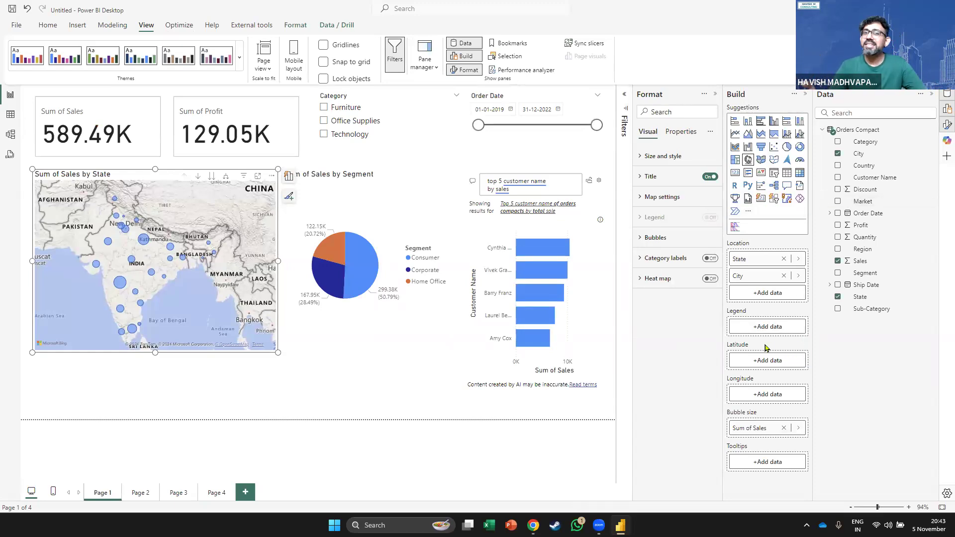
left_click(139, 492)
left_click(306, 149)
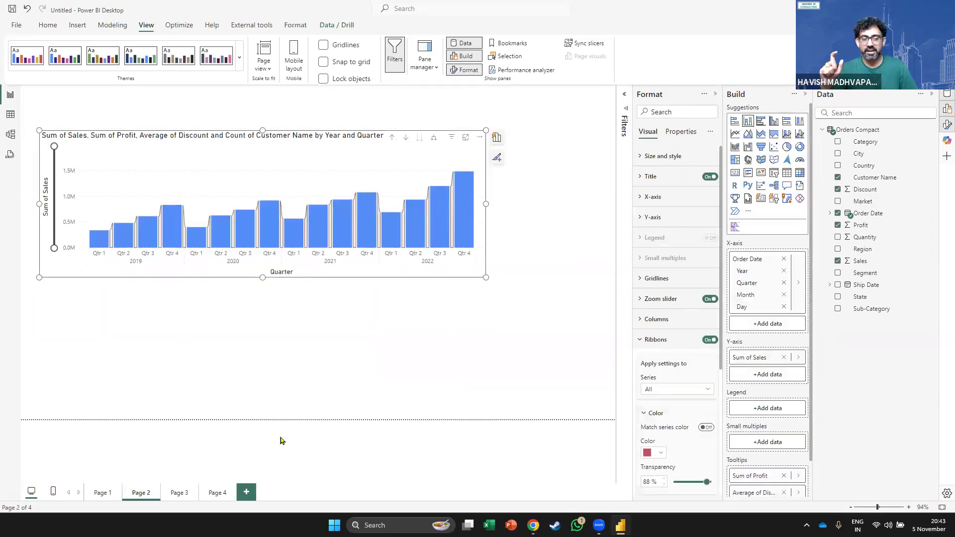
left_click(179, 492)
left_click(305, 102)
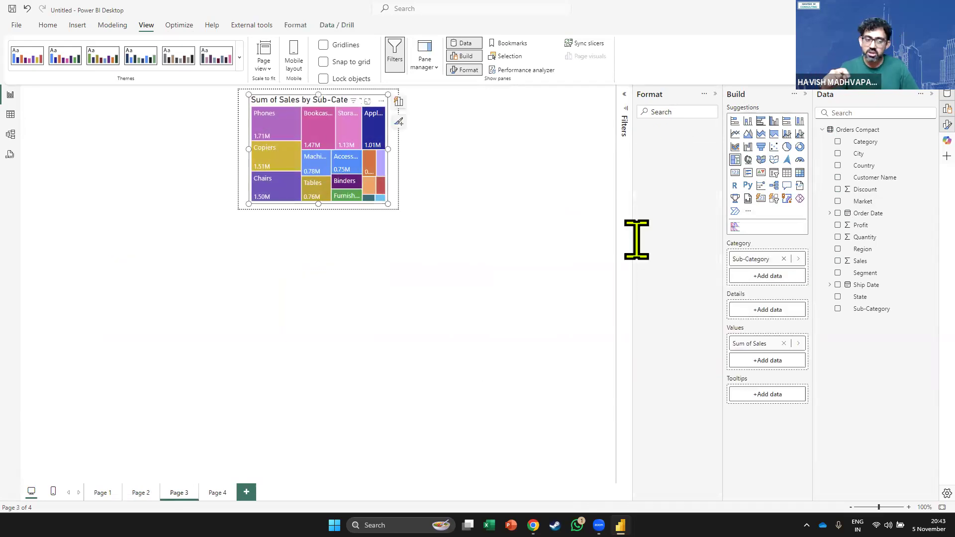
left_click(103, 492)
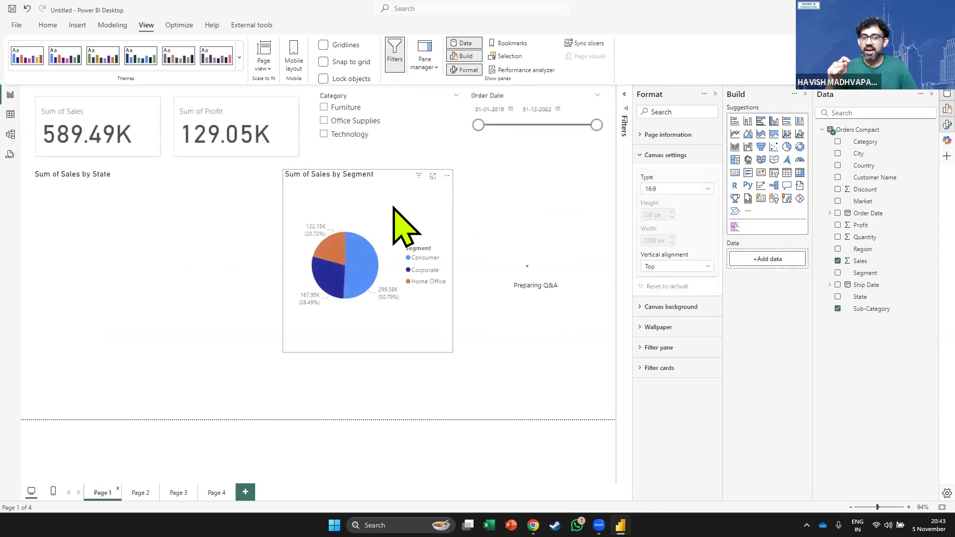
left_click(403, 224)
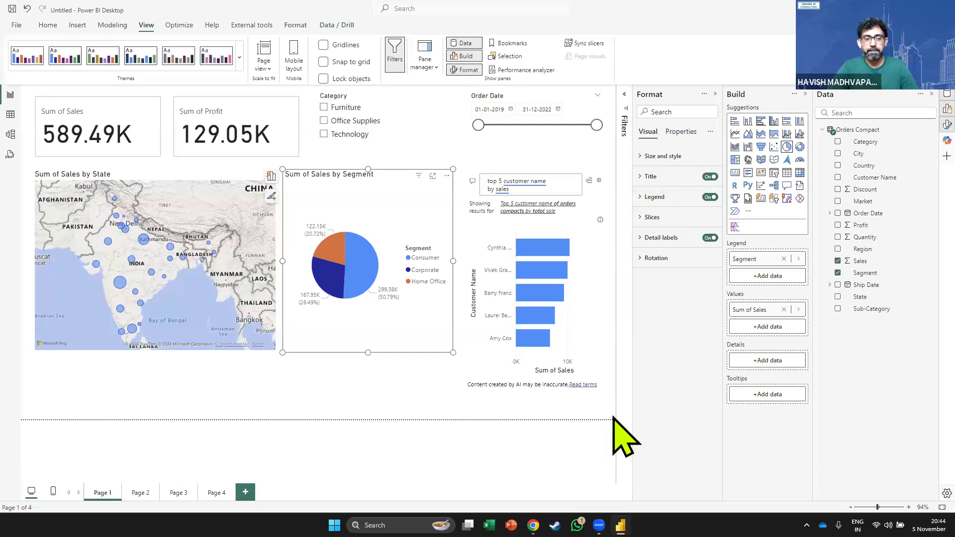
Close the untitled sales report and exit Power BI Desktop.
left_click(337, 381)
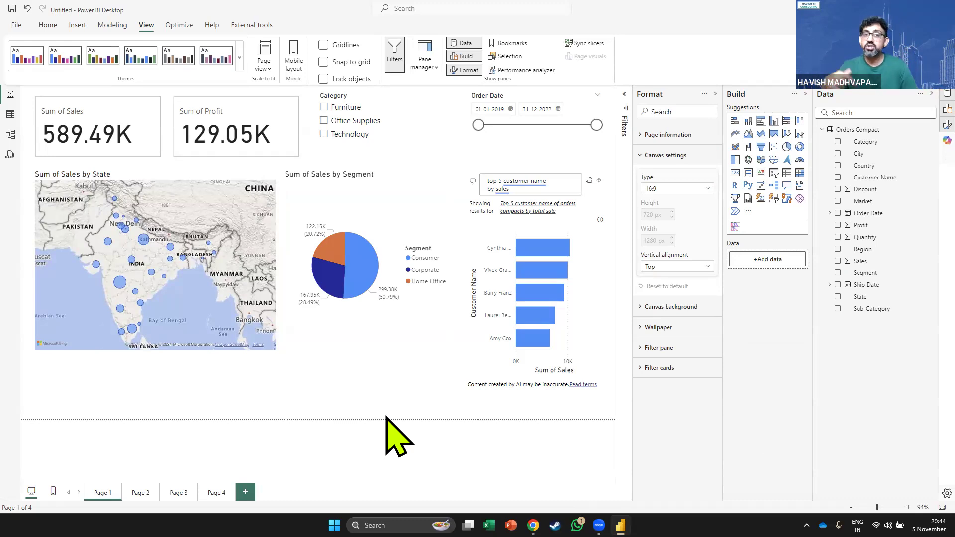
key("alt+F4")
left_click(512, 280)
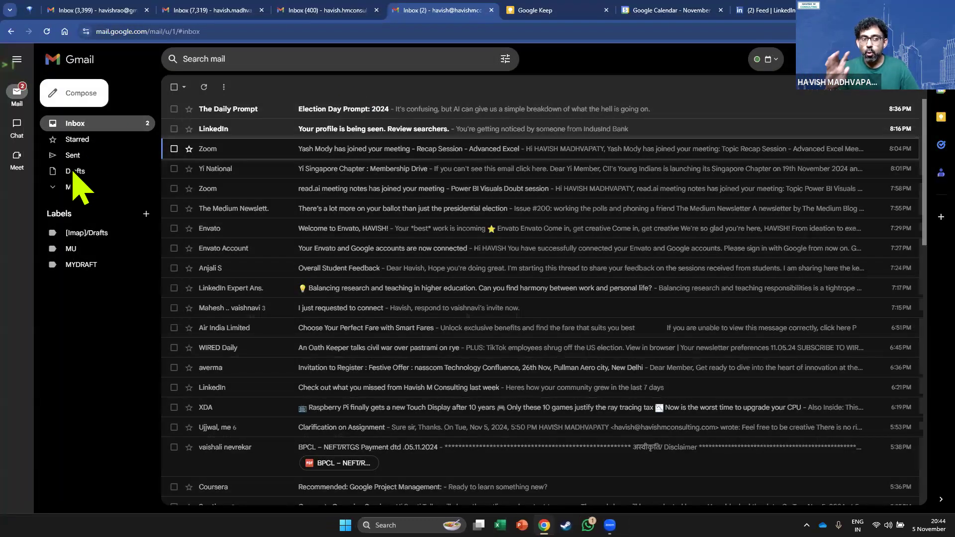
Switch to File Explorer and open Samples.pptx from the Small folder inside Better Charts > PBI Reports.
key("alt+Tab")
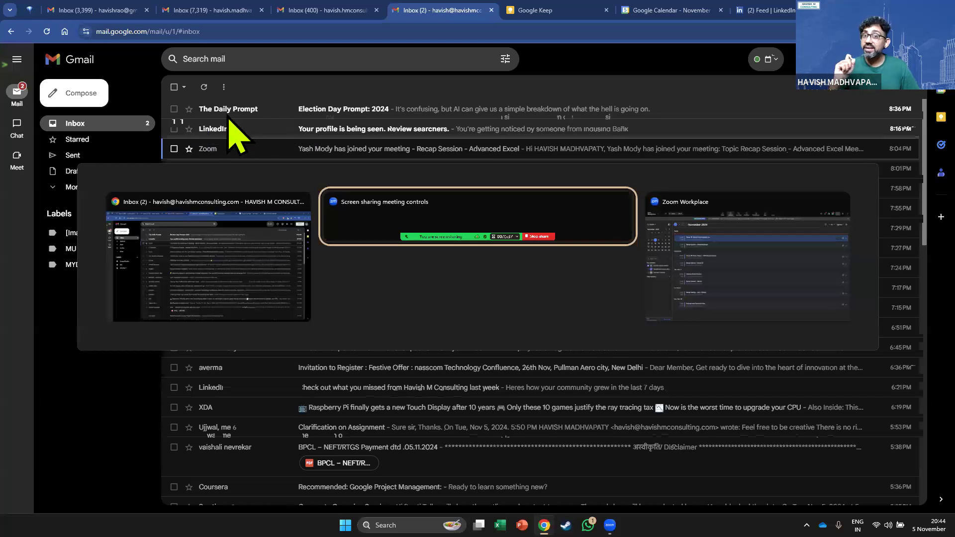
key("super+e")
double_click(188, 118)
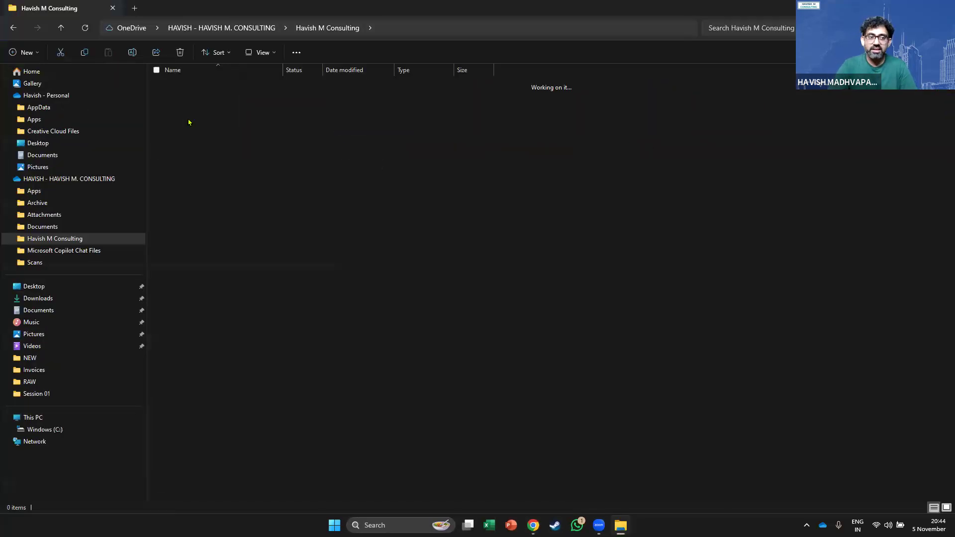
double_click(217, 99)
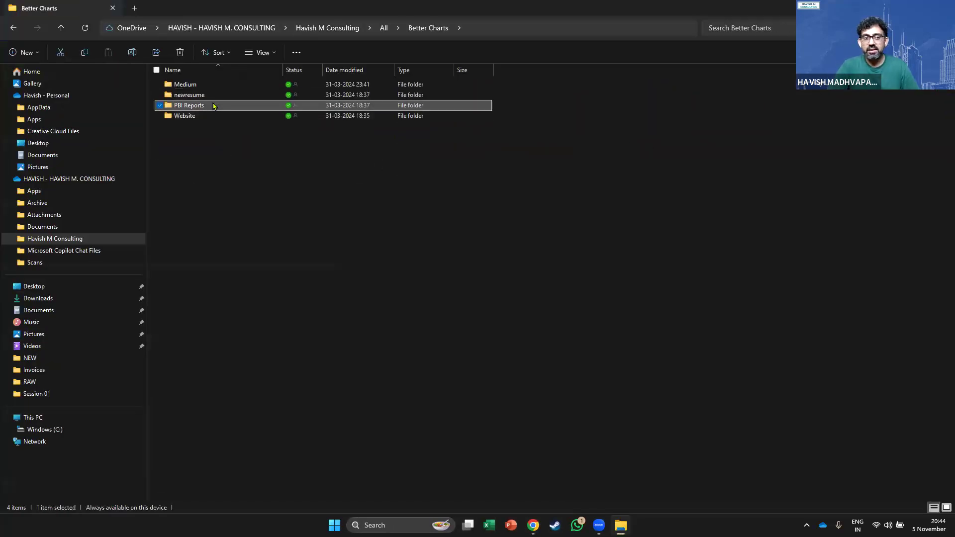
double_click(207, 85)
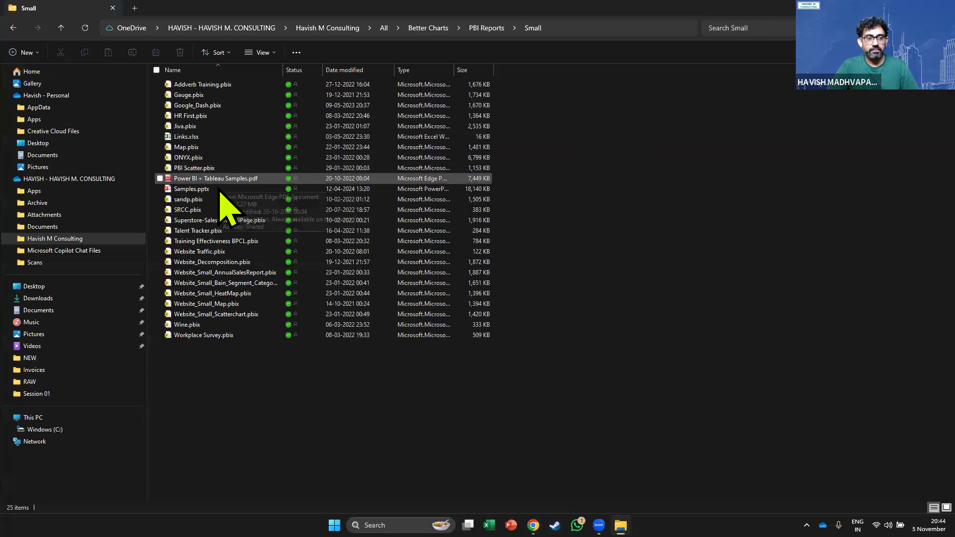
double_click(220, 190)
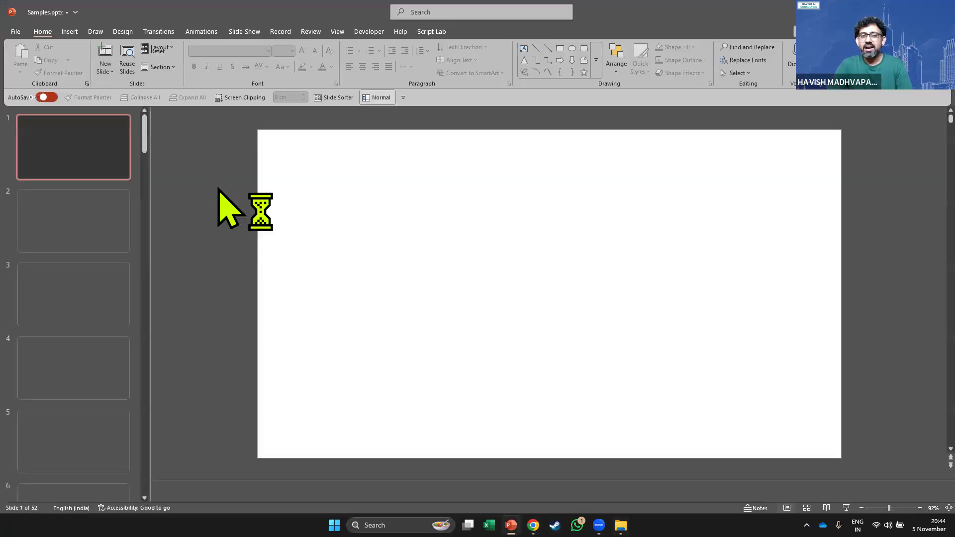
Present the dashboard sample slides from the title through the Performance Tracker and scatter plot examples, ending the show and closing the presentation.
key("F5")
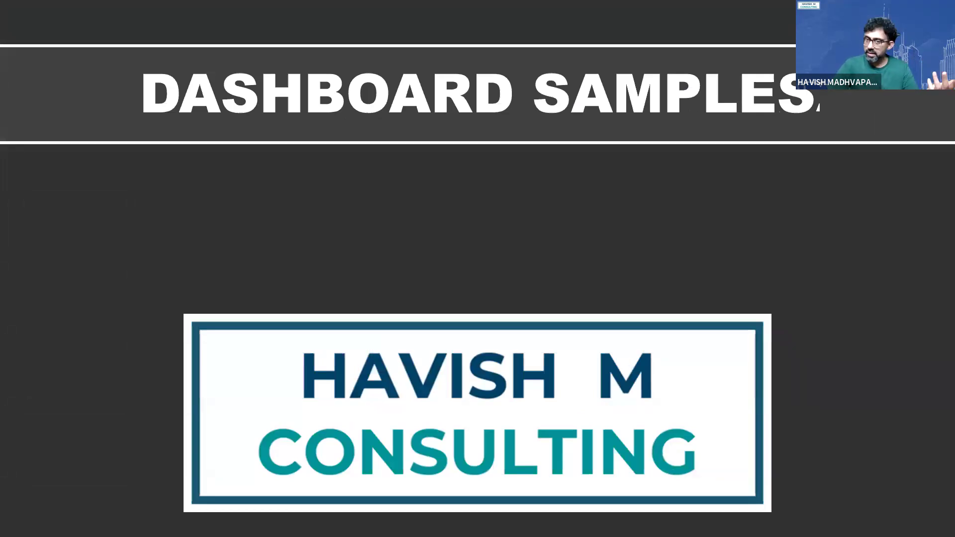
key("Right")
key("Right")
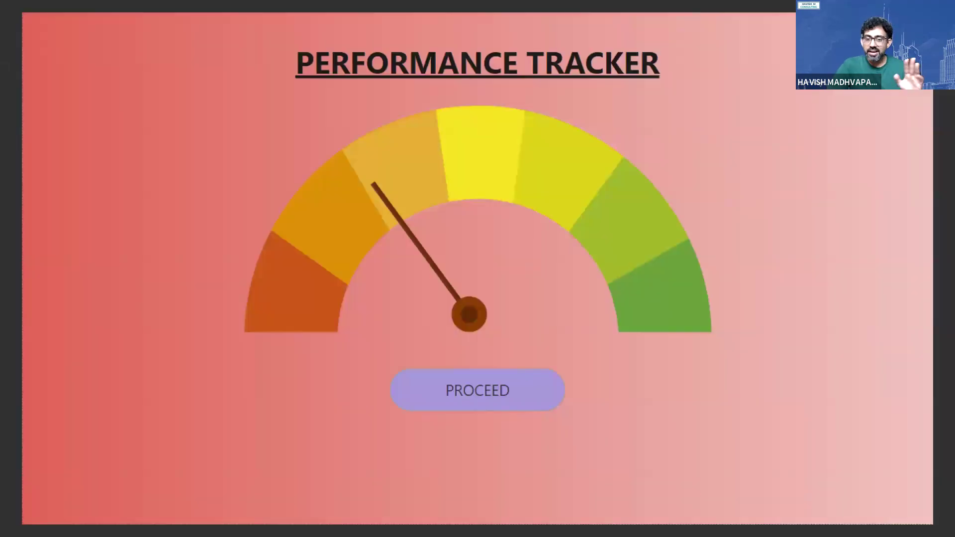
key("Right")
key("Right")
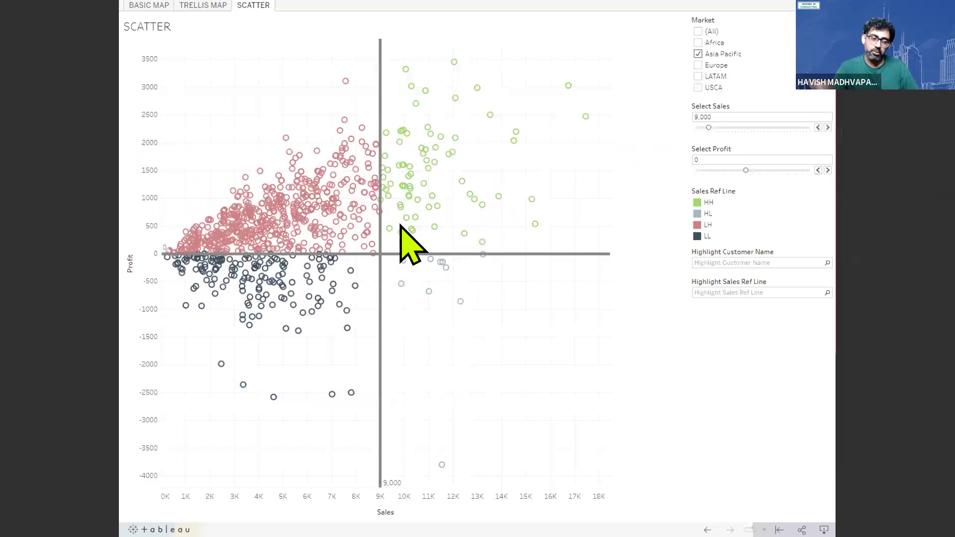
key("Right")
key("Escape")
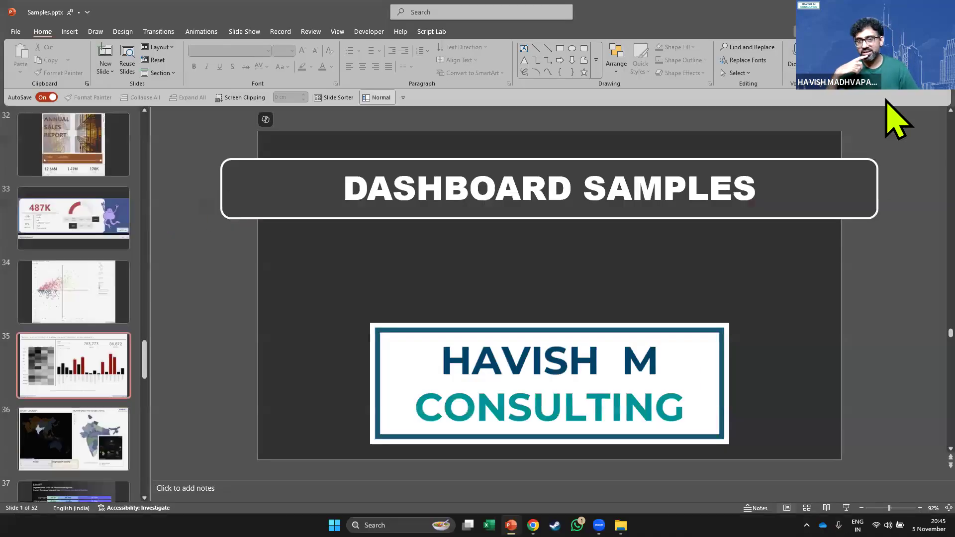
key("alt+F4")
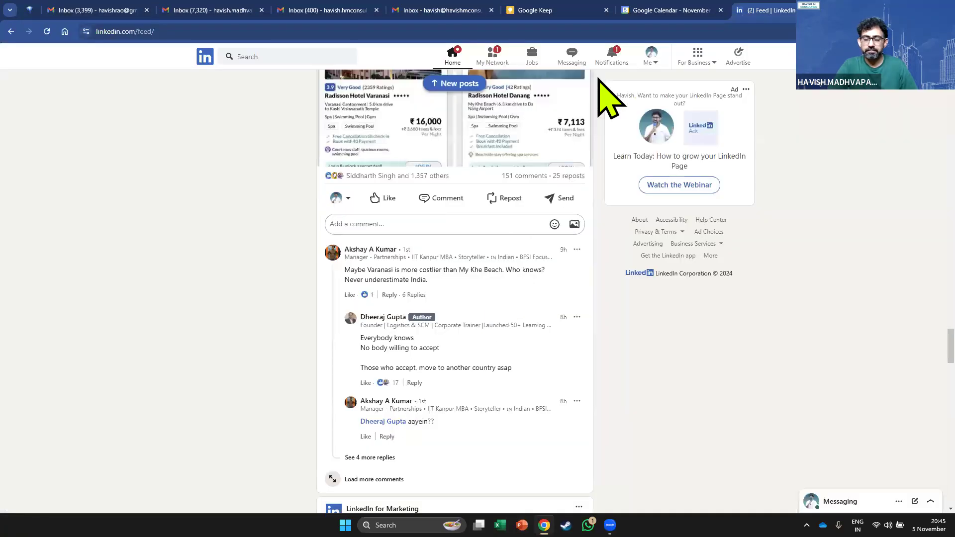
key("super+d")
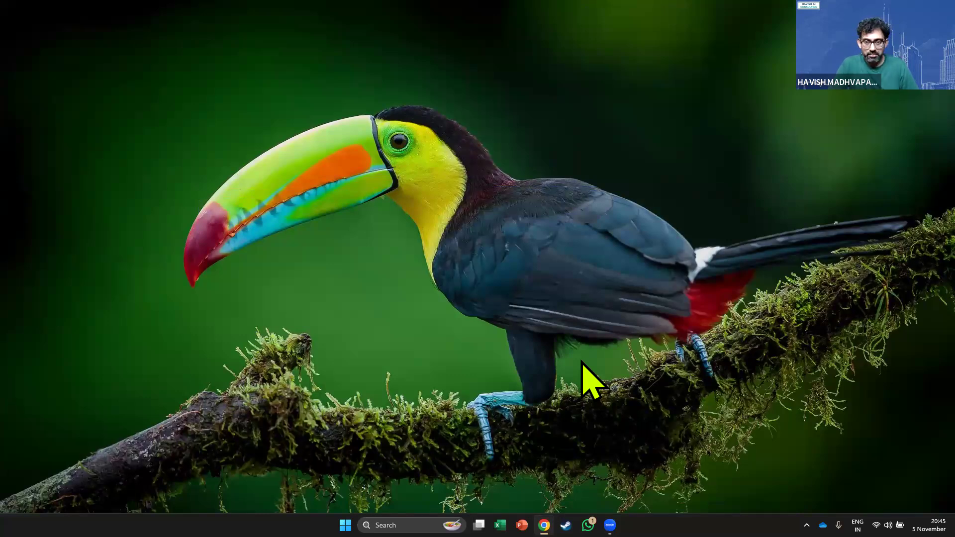
key("alt+Tab")
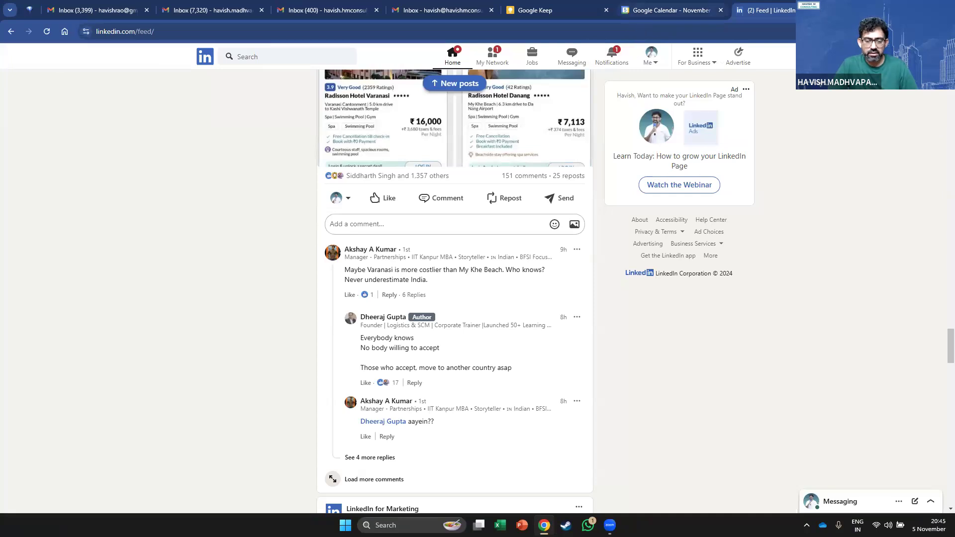
key("alt+Tab")
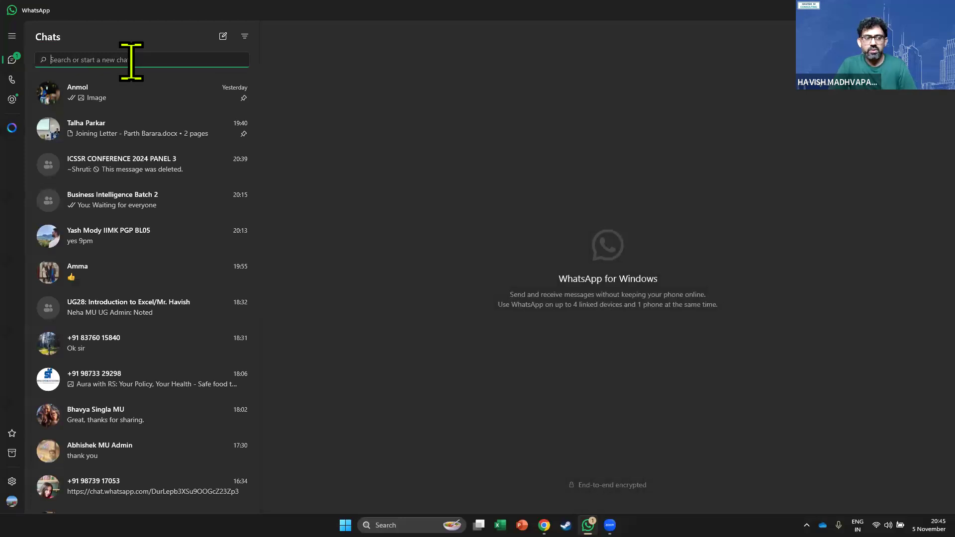
key("alt+Tab")
Switch to Chrome, open the bookmarked Google Drive folder in a new tab, and go up to My Drive.
key("ctrl+t")
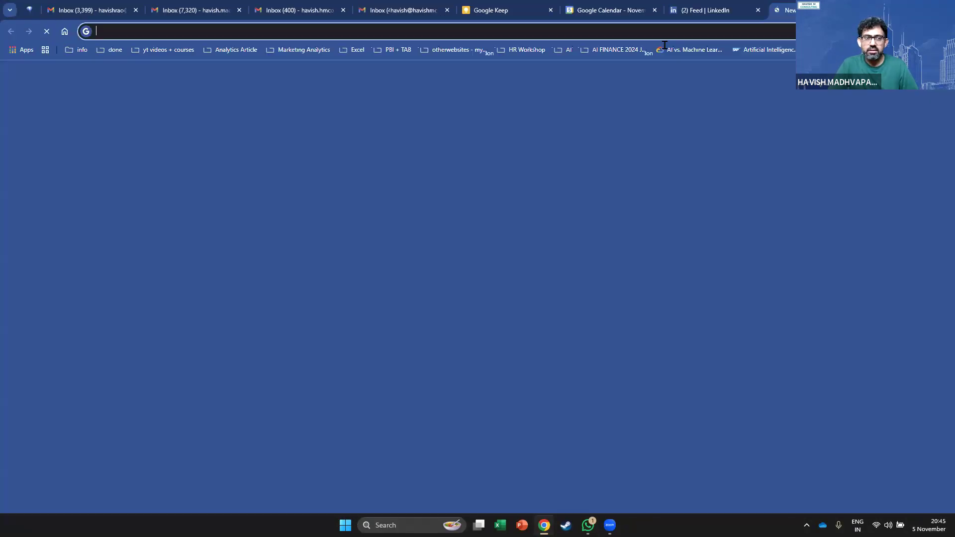
left_click(88, 53)
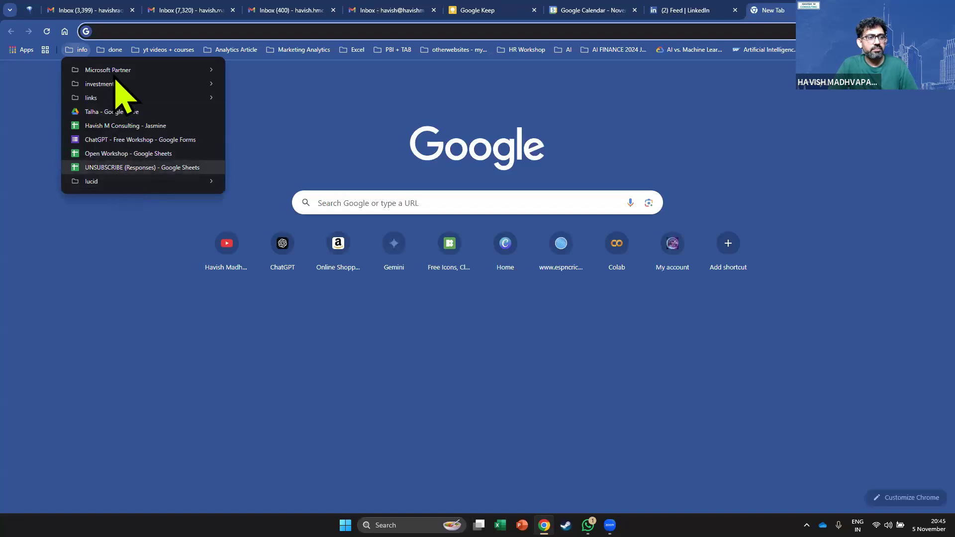
left_click(121, 115)
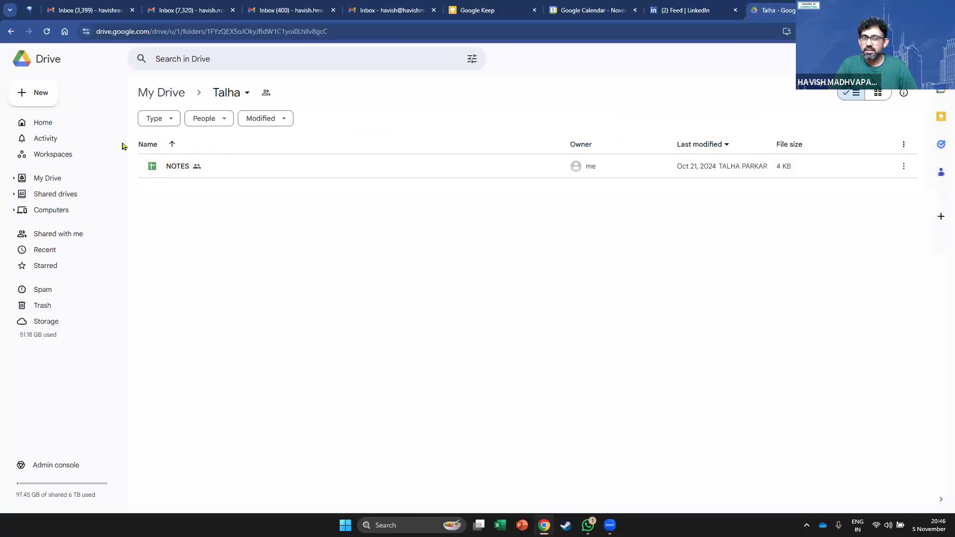
left_click(150, 93)
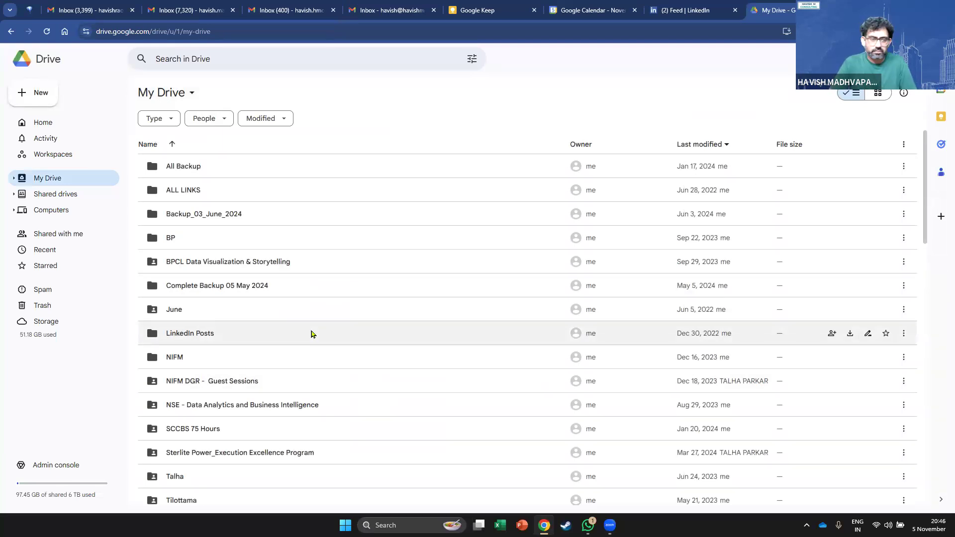
Look inside the SCCBS 75 Hours folder and its Recording - Online Sessions subfolder in My Drive, and go back.
scroll(347, 343, "down", 3)
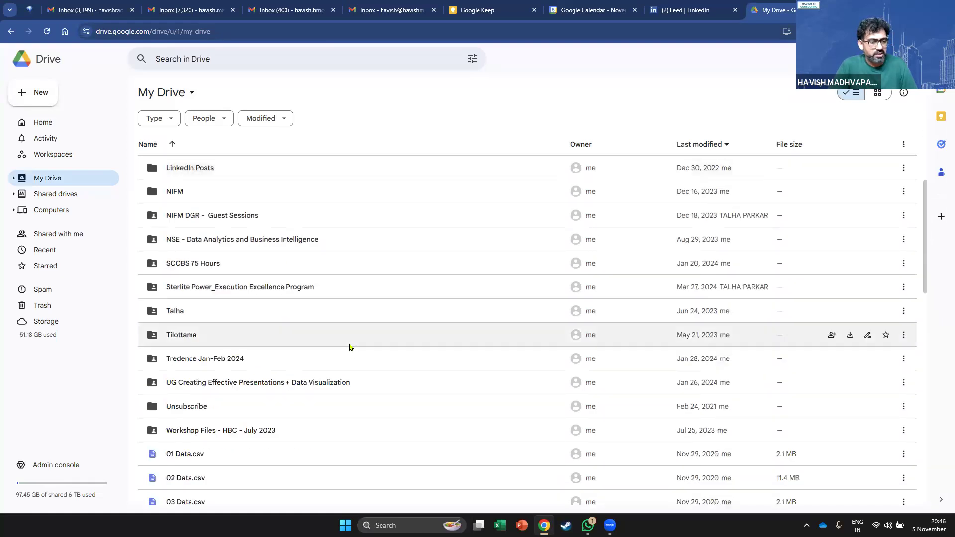
left_click(228, 263)
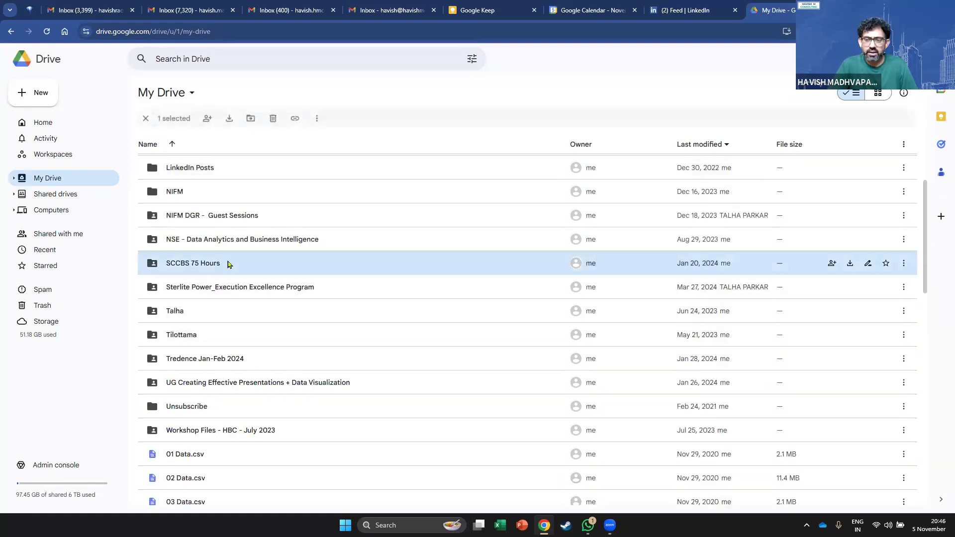
double_click(228, 263)
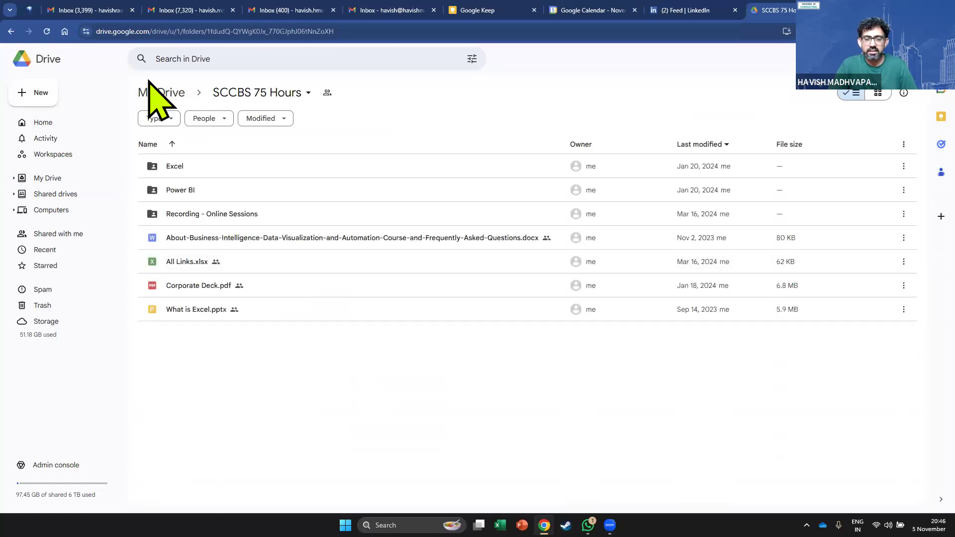
double_click(336, 219)
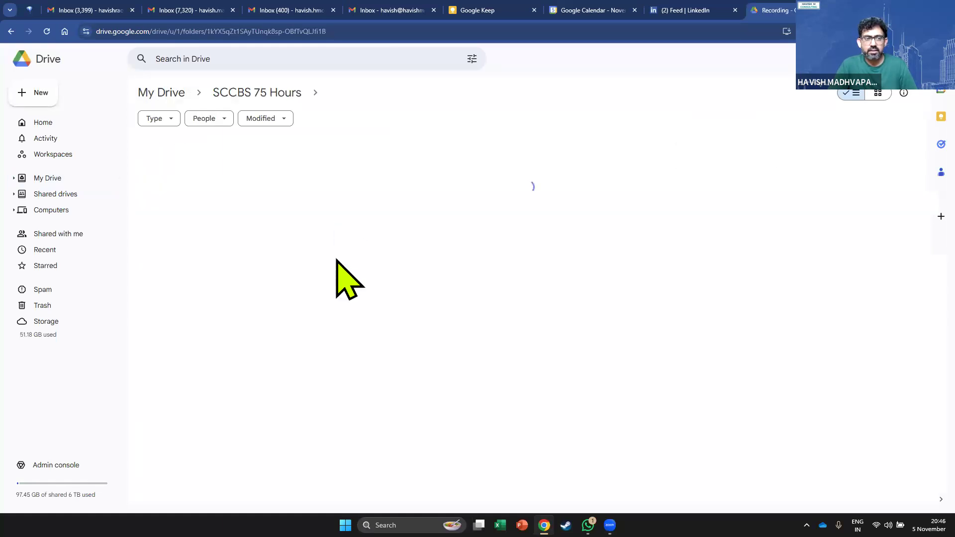
left_click(12, 32)
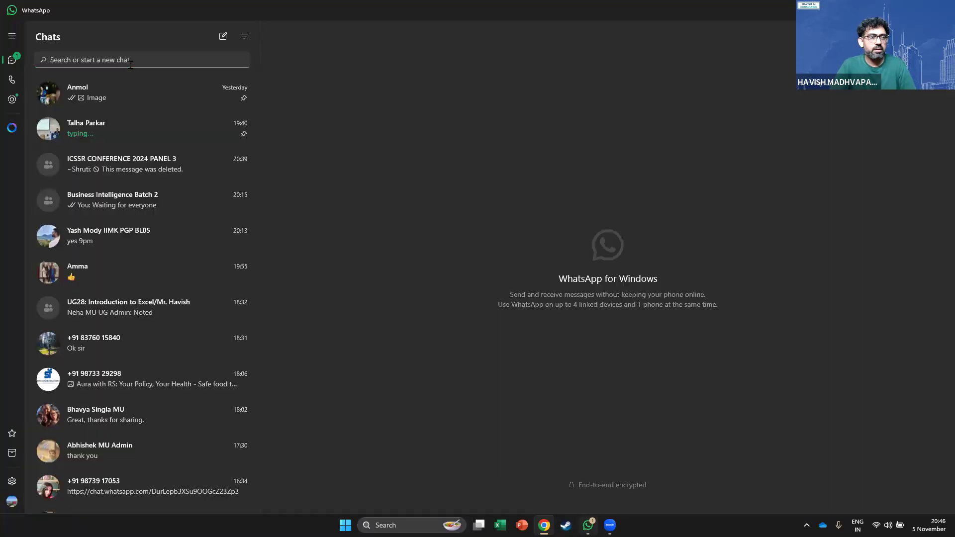
Switch to WhatsApp, search the chats for "business intell", and open the Business Intelligence Batch 2 group.
left_click(130, 65)
type("business intell")
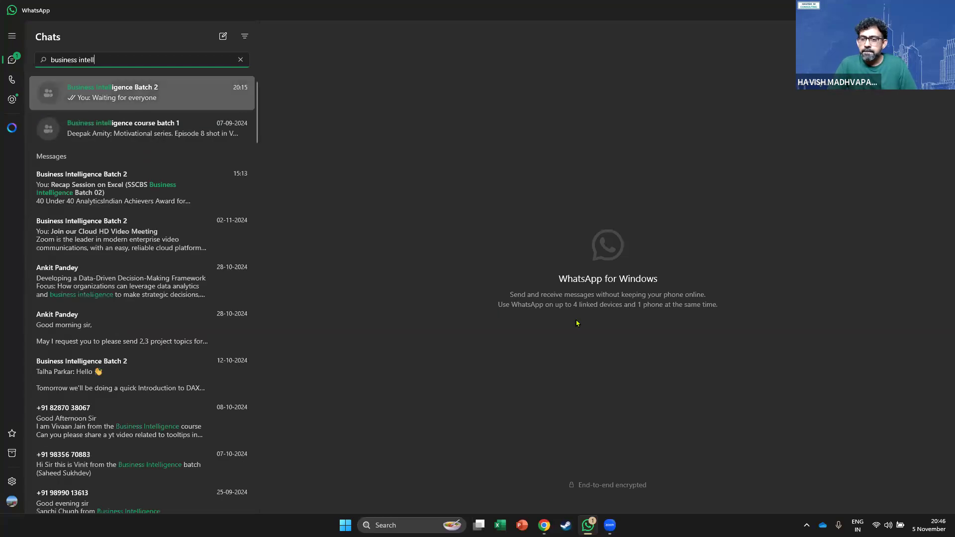
key("Return")
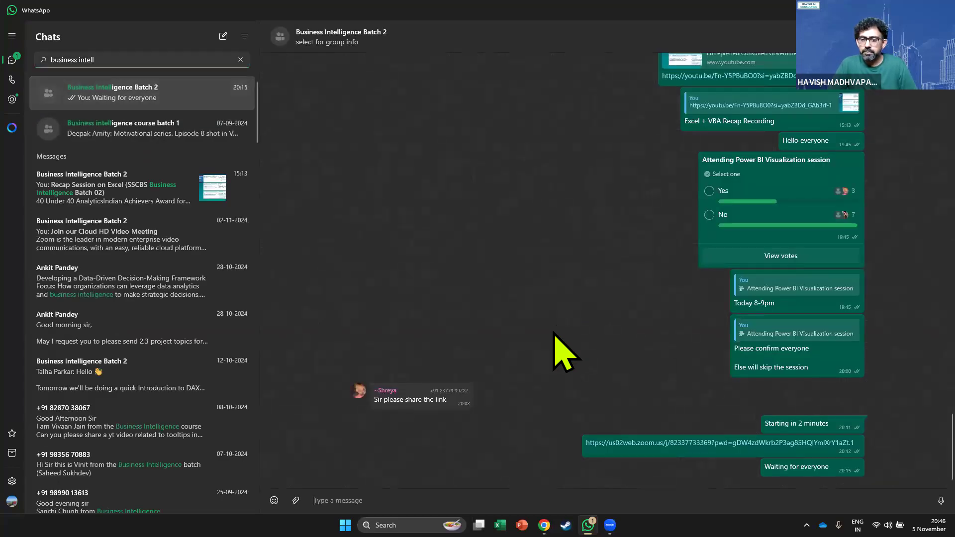
Find the All Files Google Drive link shared on 28-09-2024 in the group chat's history and open it.
scroll(570, 338, "up", 6)
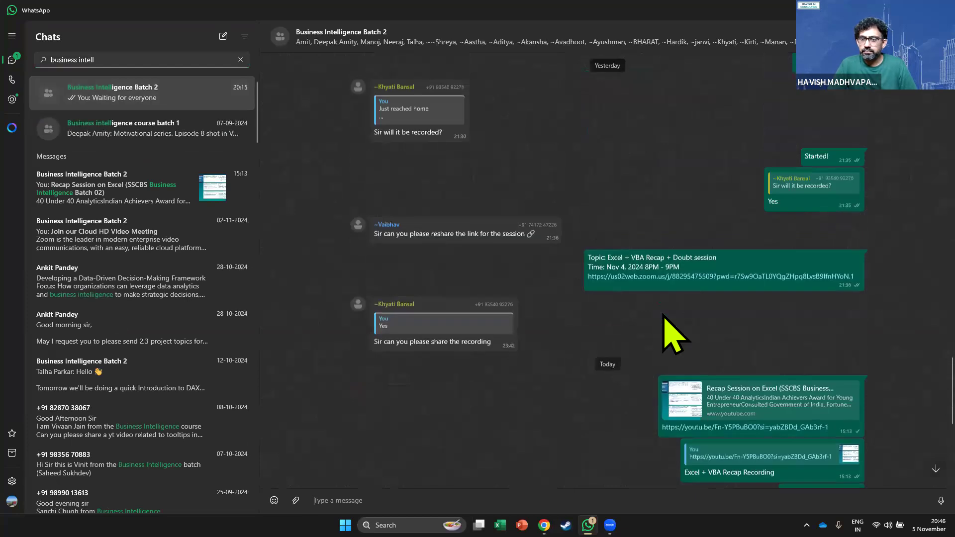
scroll(665, 317, "up", 10)
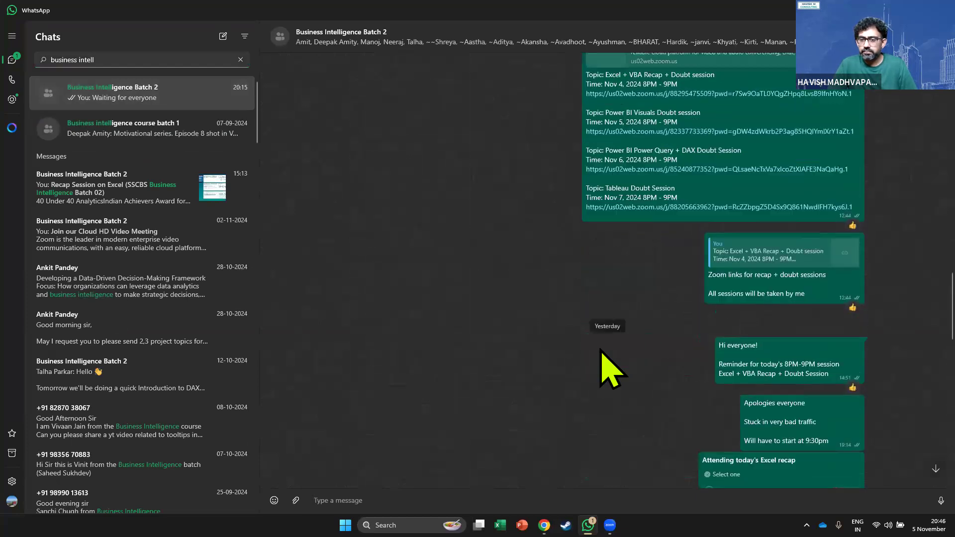
scroll(687, 348, "up", 1)
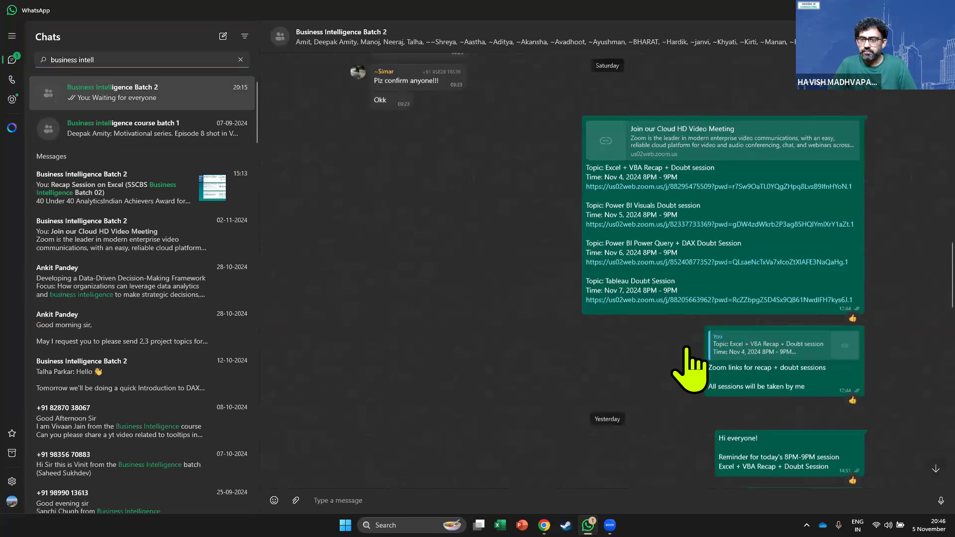
scroll(686, 349, "up", 15)
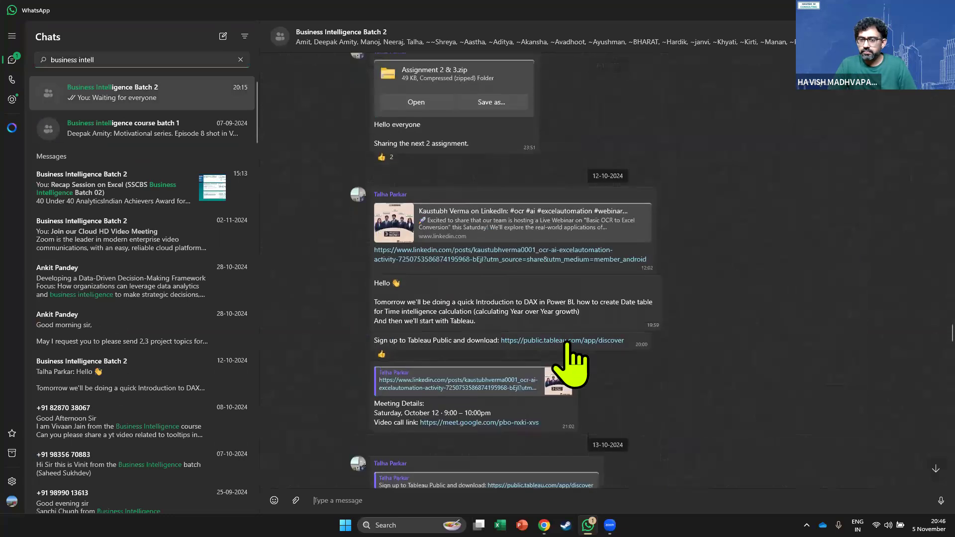
scroll(567, 348, "up", 8)
scroll(489, 348, "up", 10)
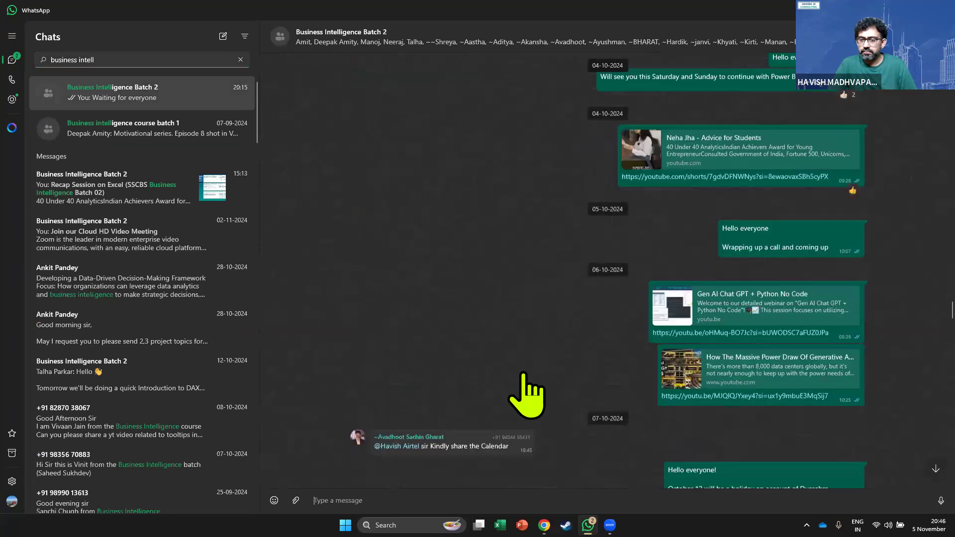
scroll(529, 378, "up", 8)
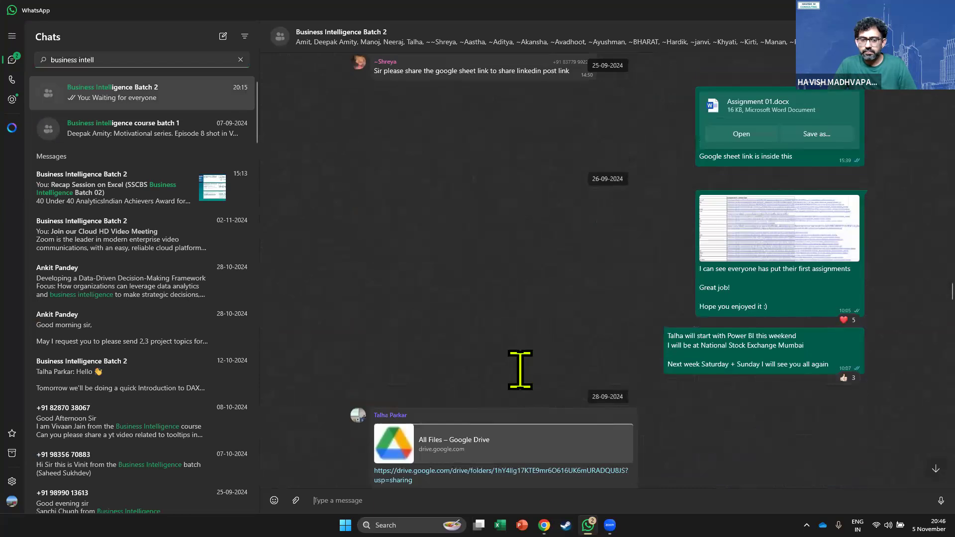
scroll(486, 378, "down", 4)
left_click(479, 355)
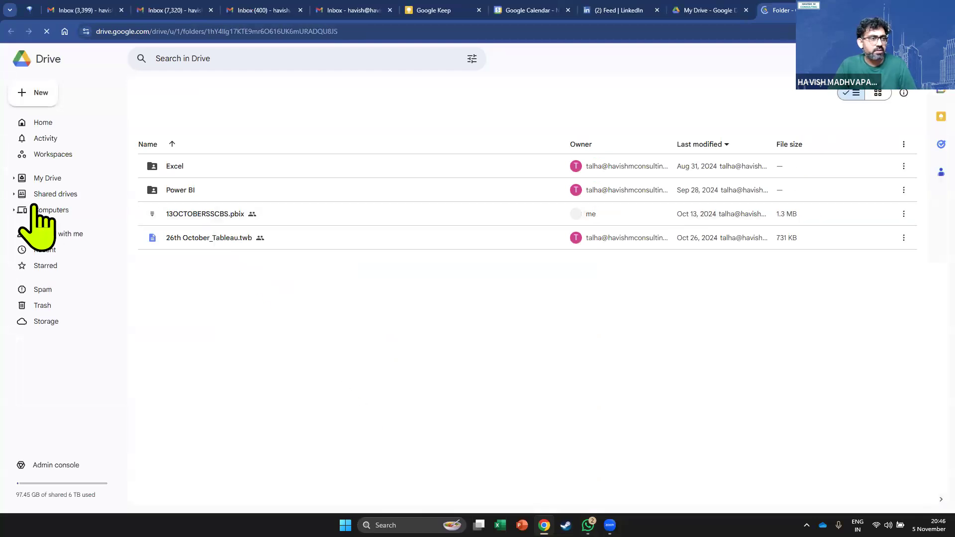
Start a file upload into the All Files Drive folder and browse to Havish M Consulting > All > Better Charts.
key("alt+c")
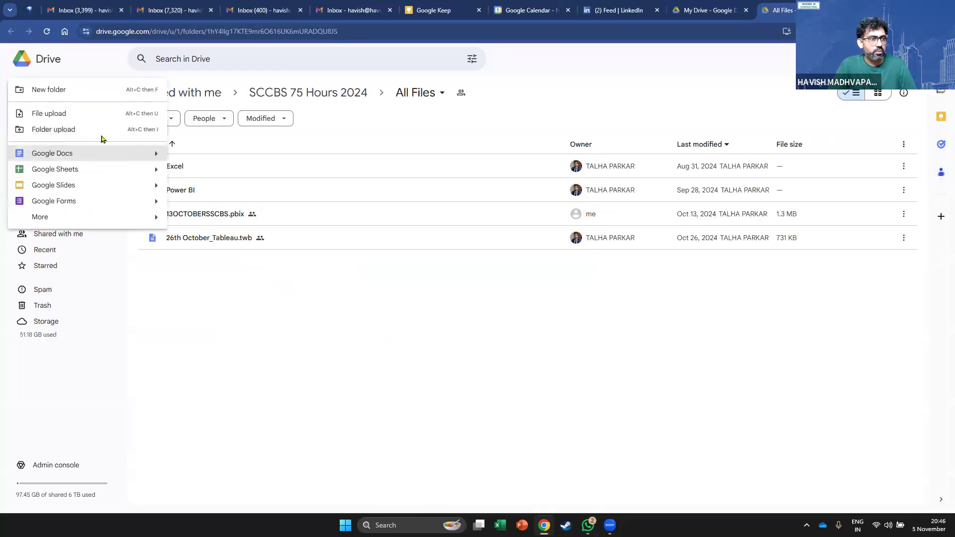
left_click(179, 199)
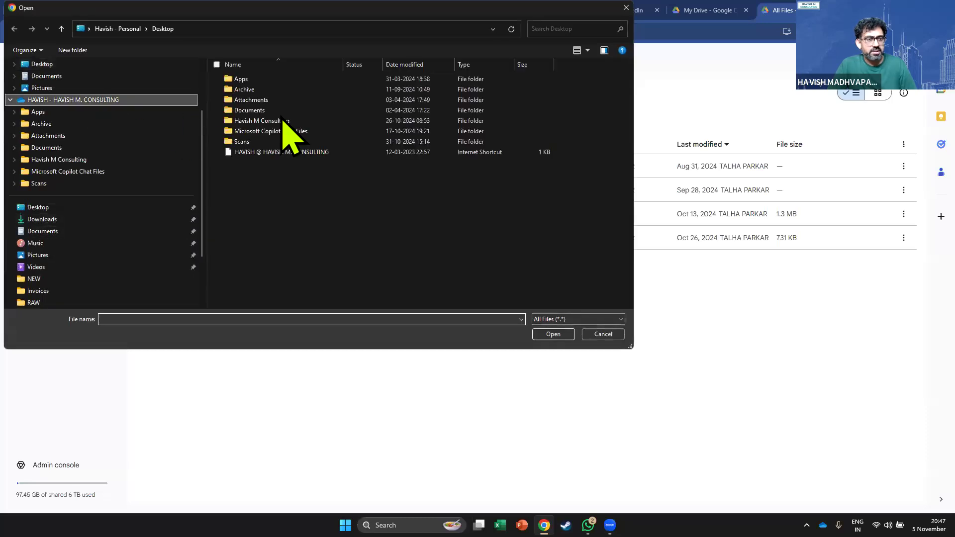
left_click(283, 121)
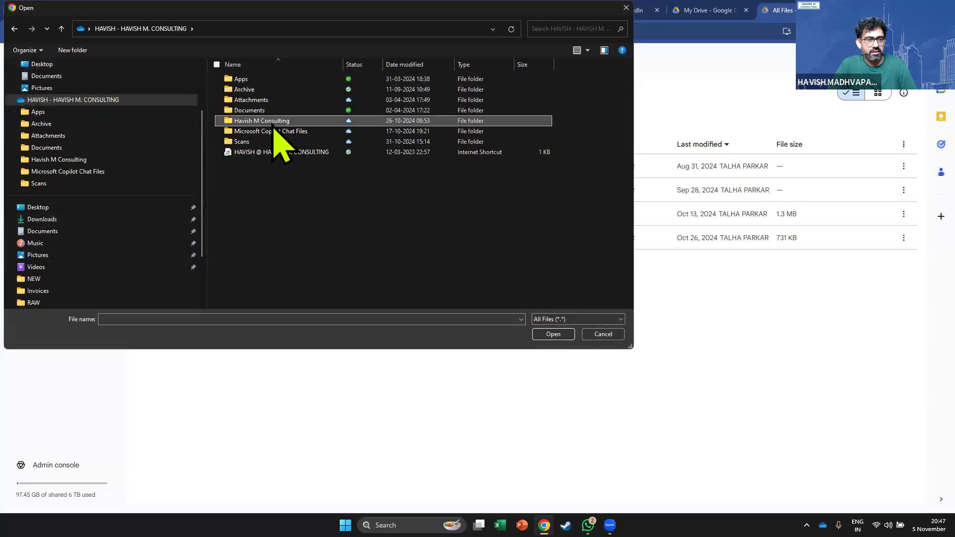
double_click(259, 121)
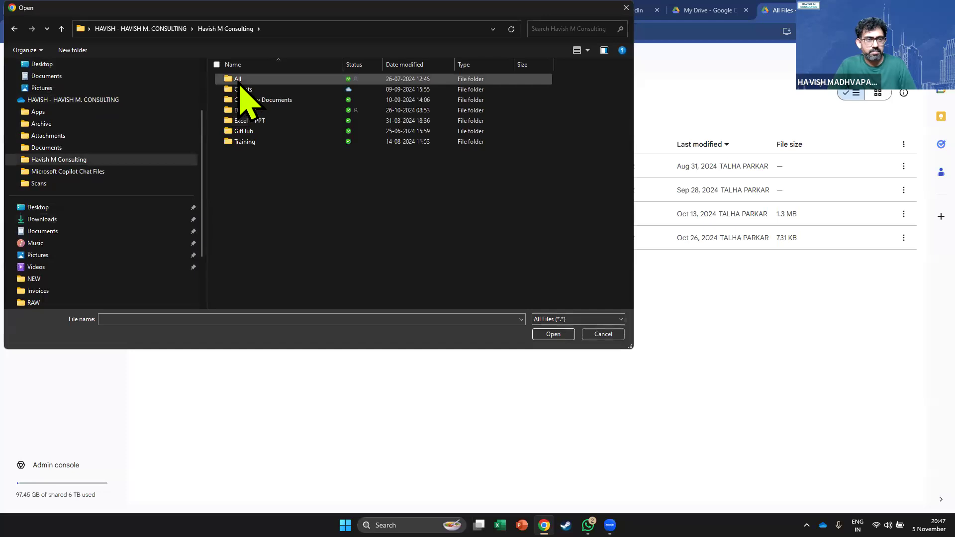
double_click(239, 80)
double_click(264, 89)
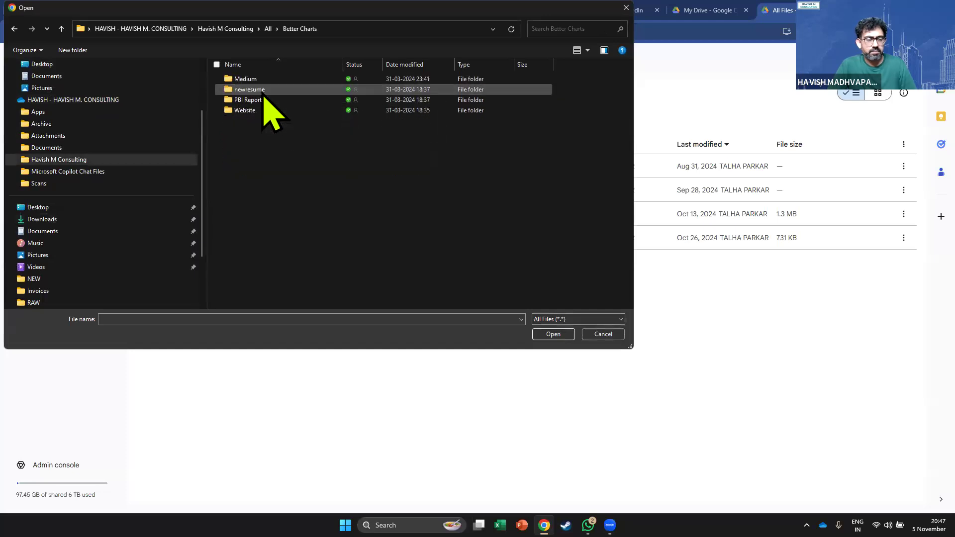
double_click(258, 90)
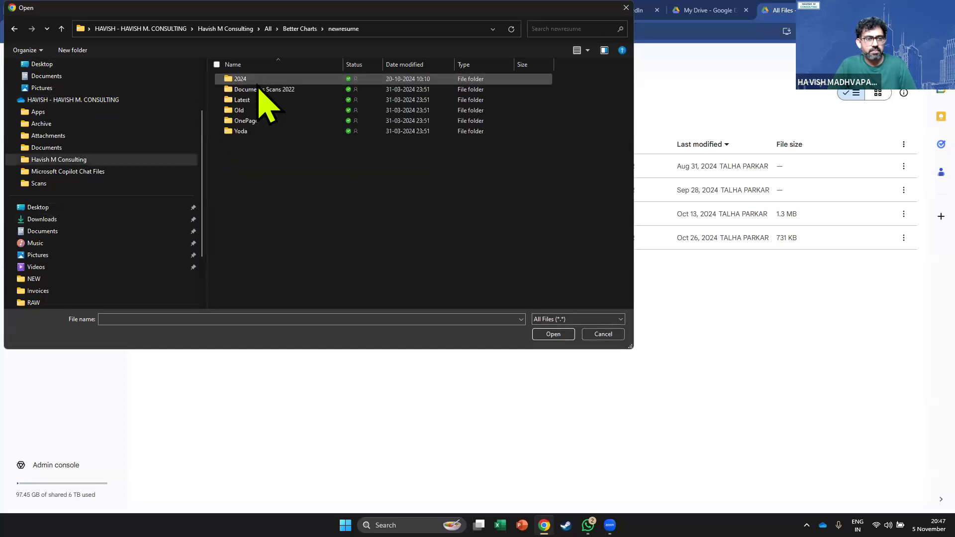
double_click(258, 83)
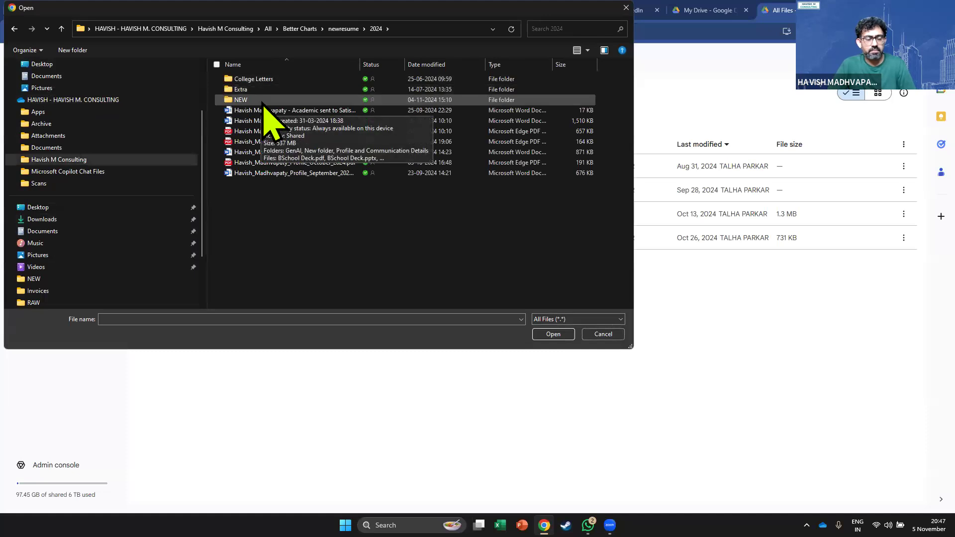
key("alt+Up")
key("alt+Up")
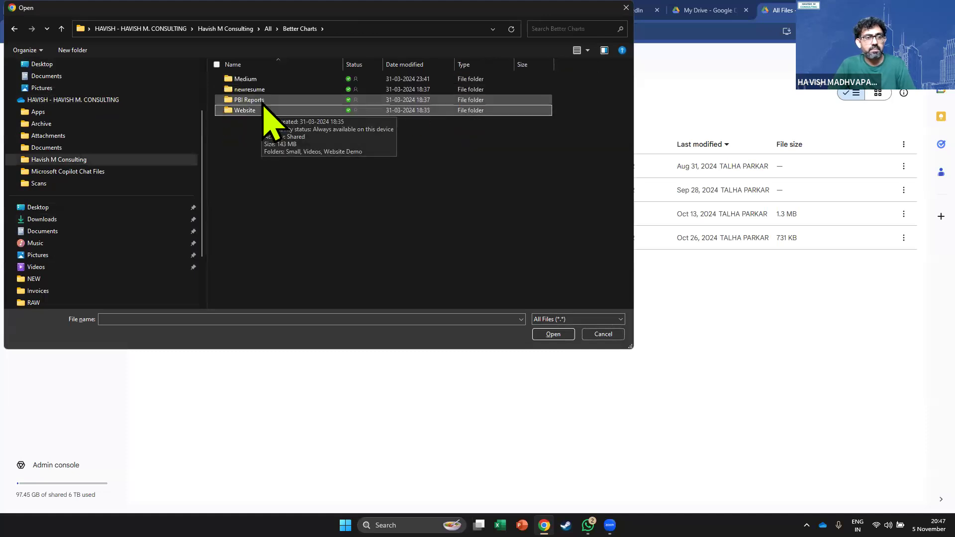
Choose Power BI + Tableau Samples.pdf from PBI Reports > Small and upload it to the All Files folder.
double_click(263, 100)
key("Up")
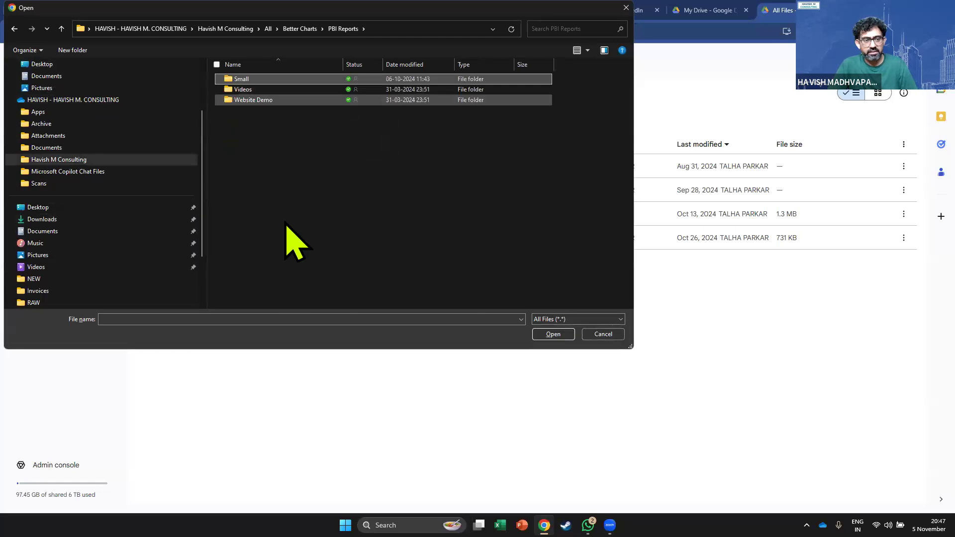
key("Return")
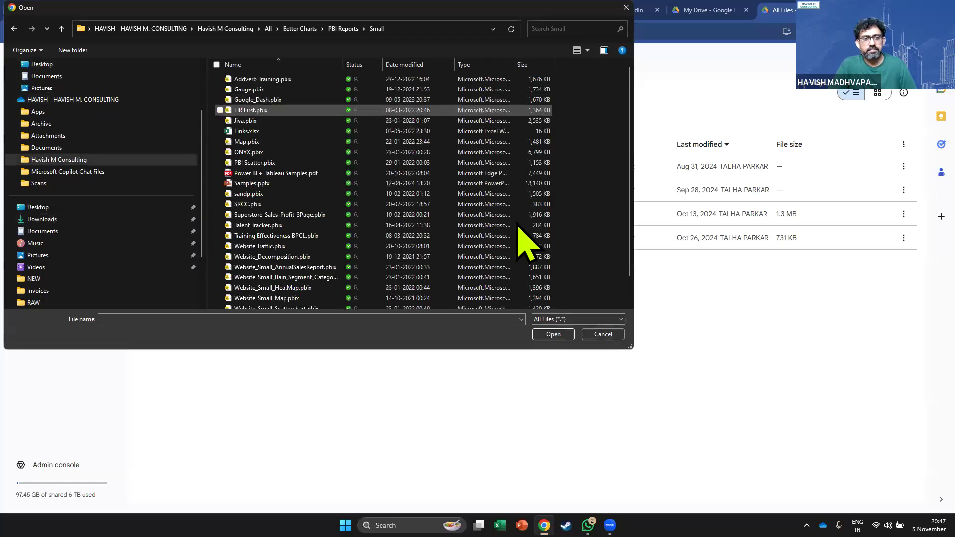
left_click(280, 175)
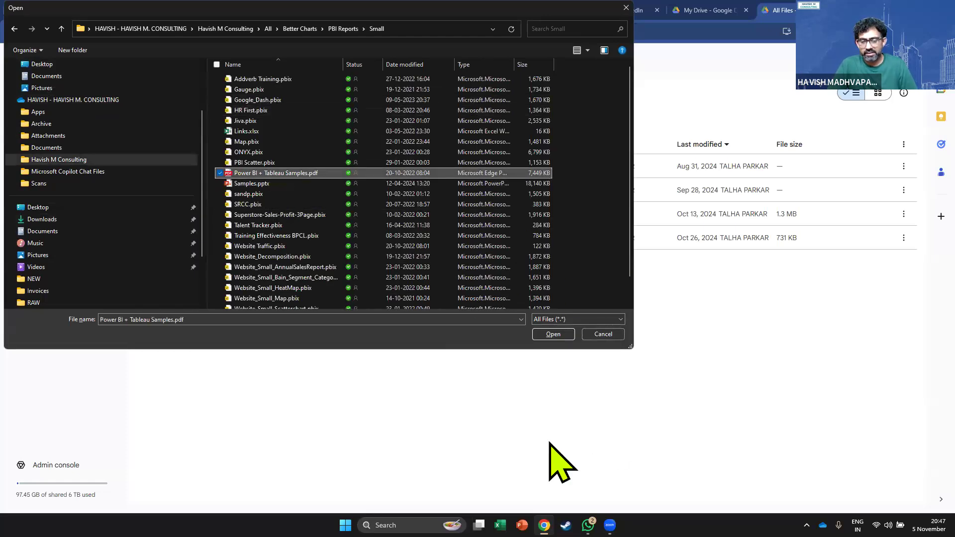
key("Return")
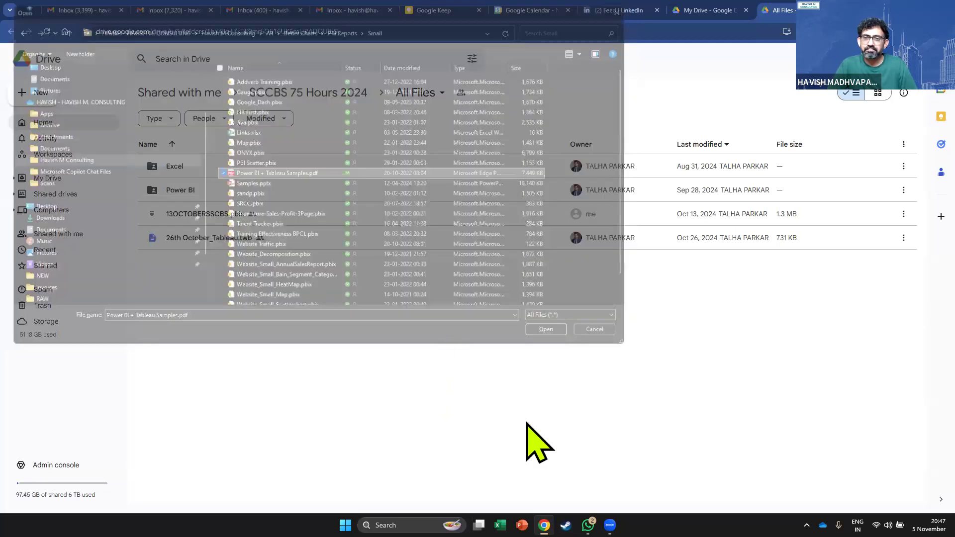